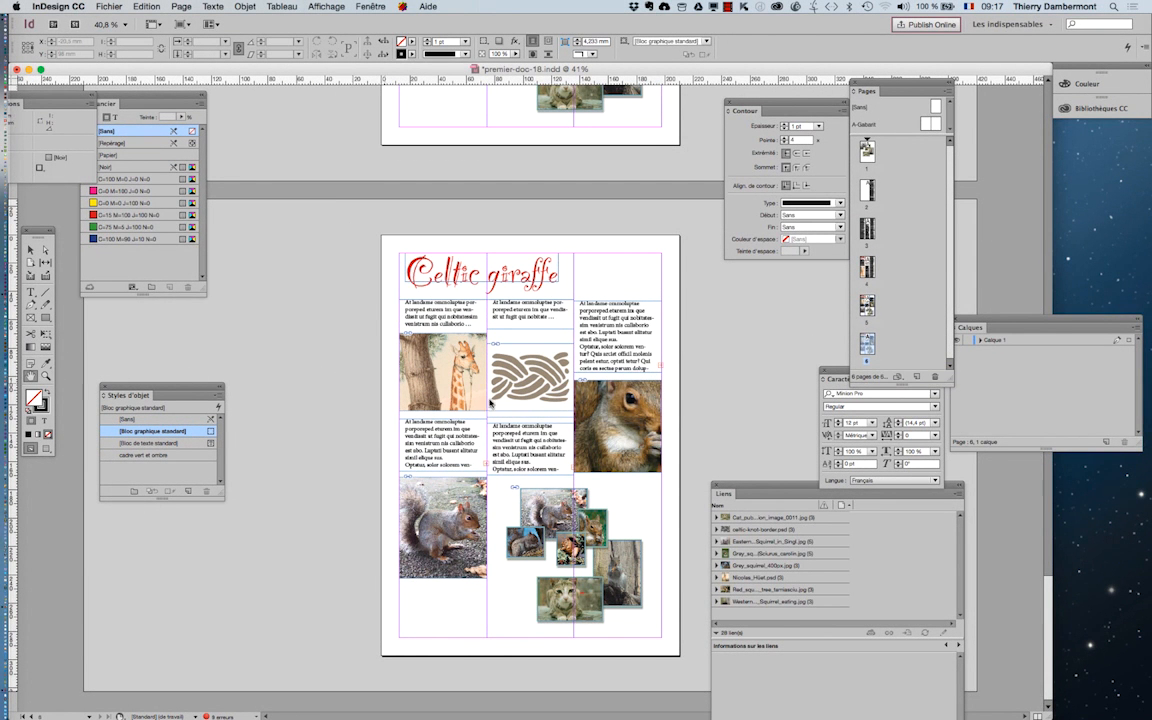
Delete the grouped collage of small squirrel and cat photos from the lower part of page 6
key("super+equal")
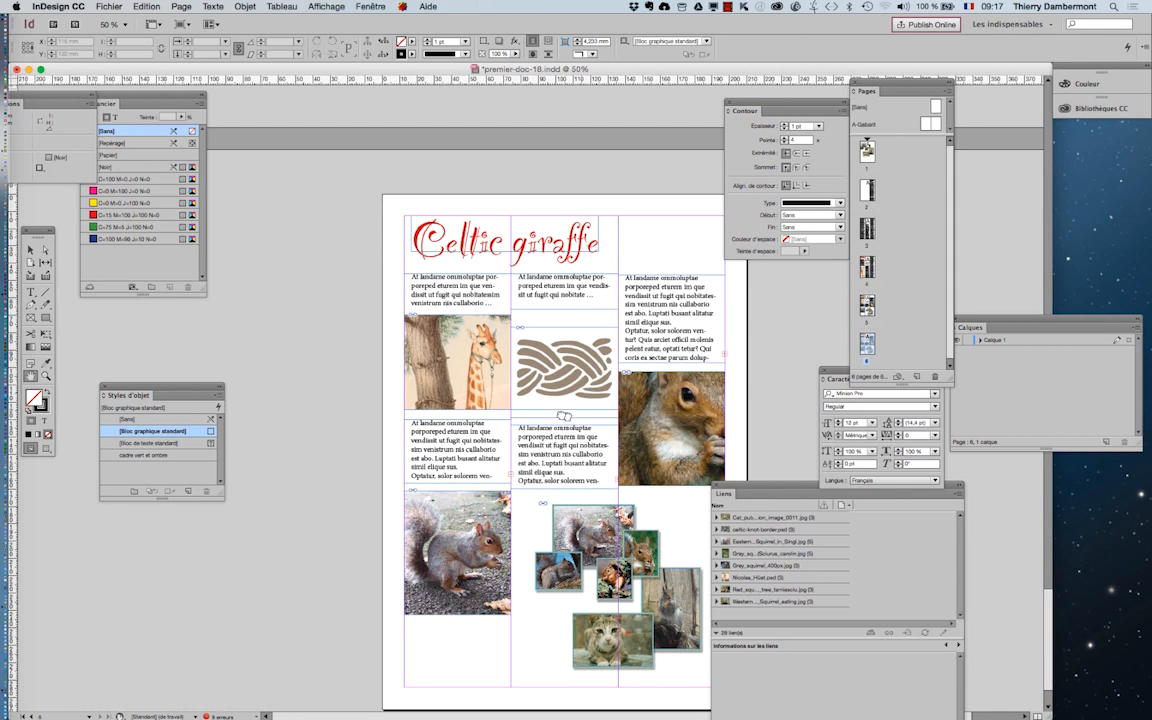
left_click_drag(565, 415, 445, 339)
left_click(33, 252)
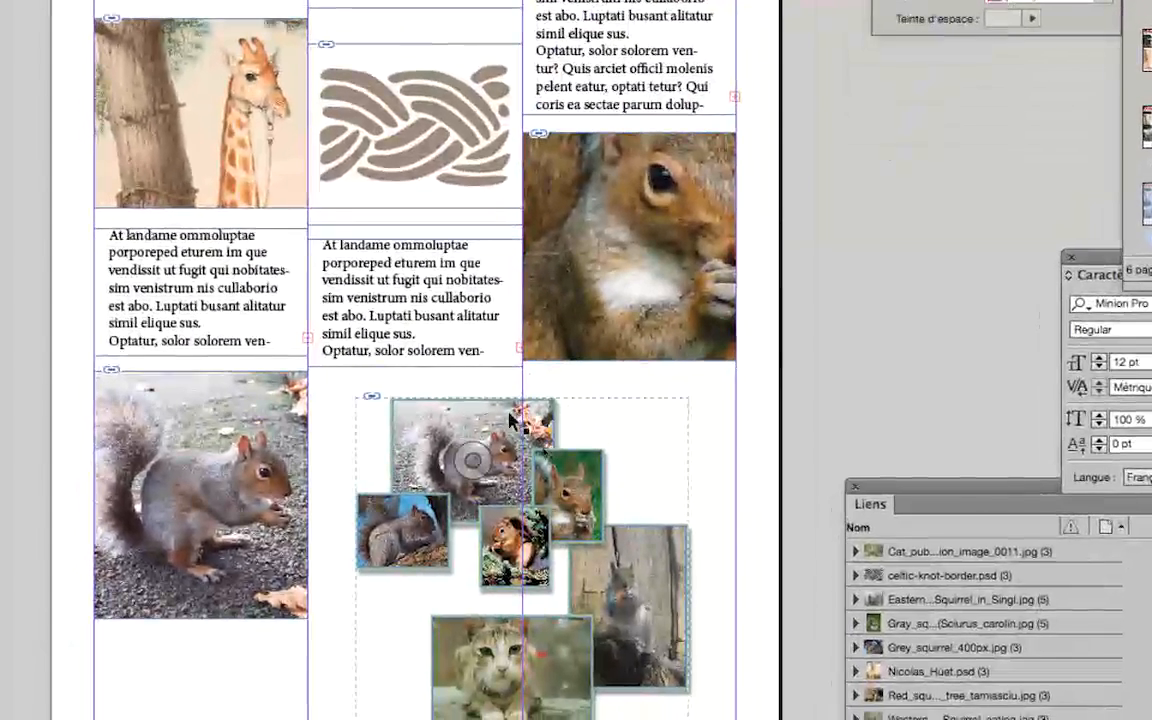
left_click(486, 524)
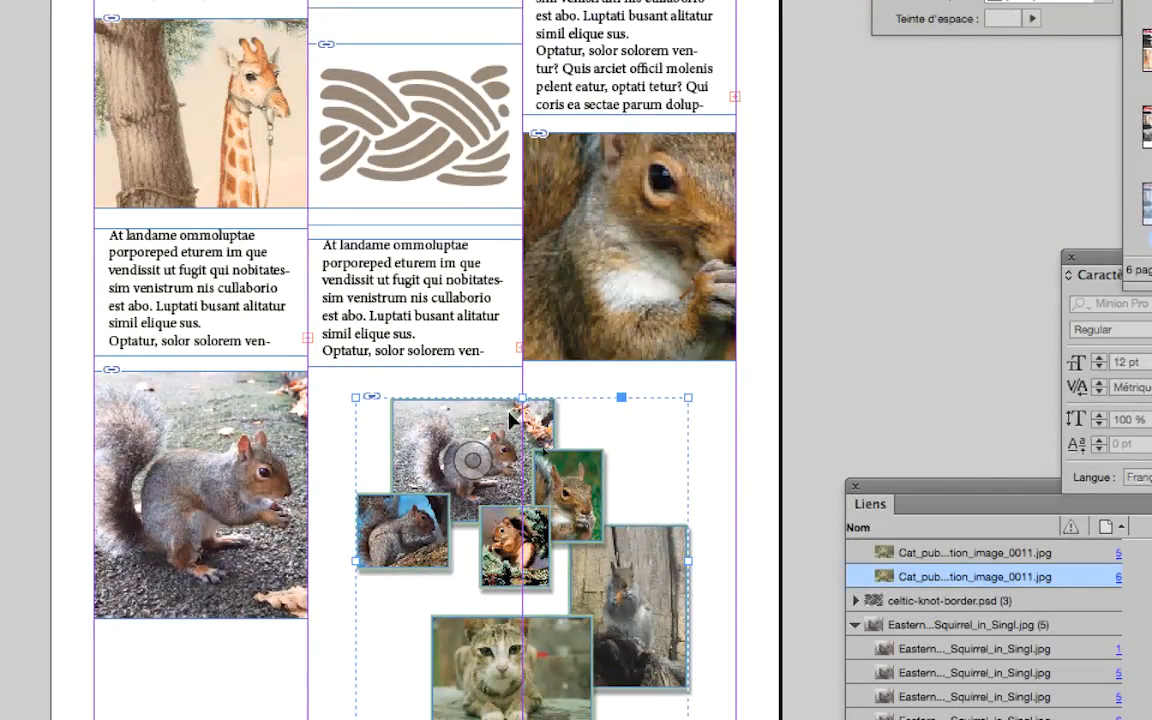
key("Delete")
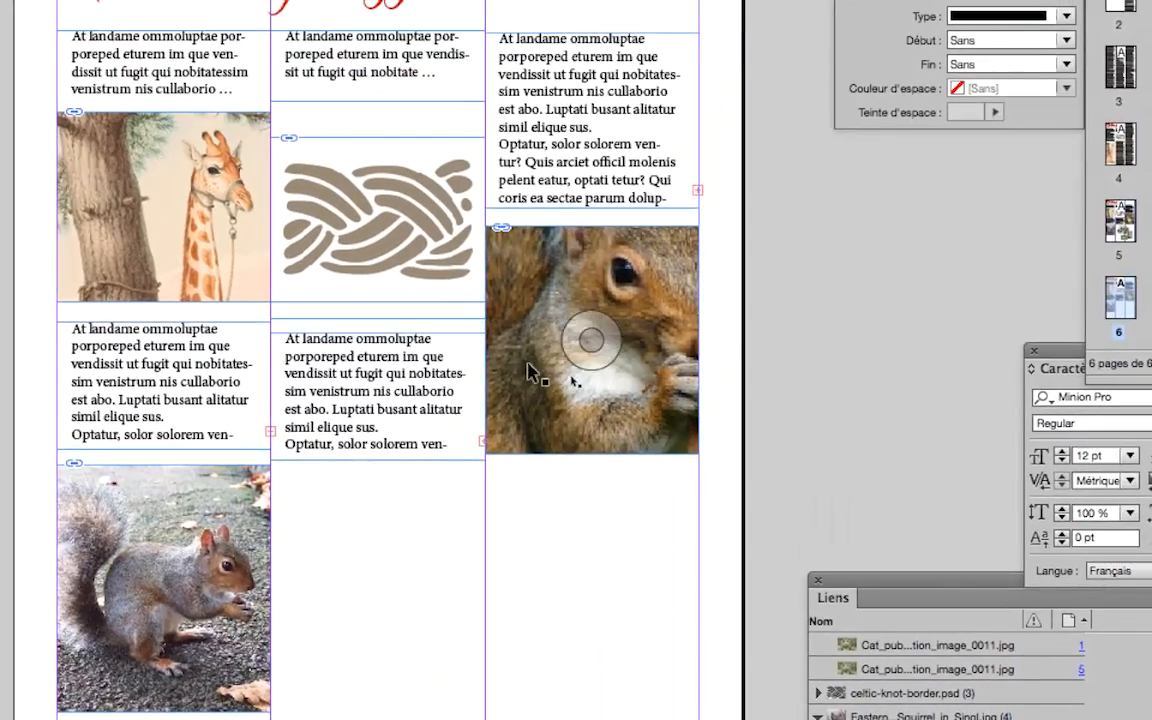
Move the close-up squirrel photo below the middle column's text and widen its frame across two columns, about 123 mm wide and 65.5 mm high
left_click(585, 268)
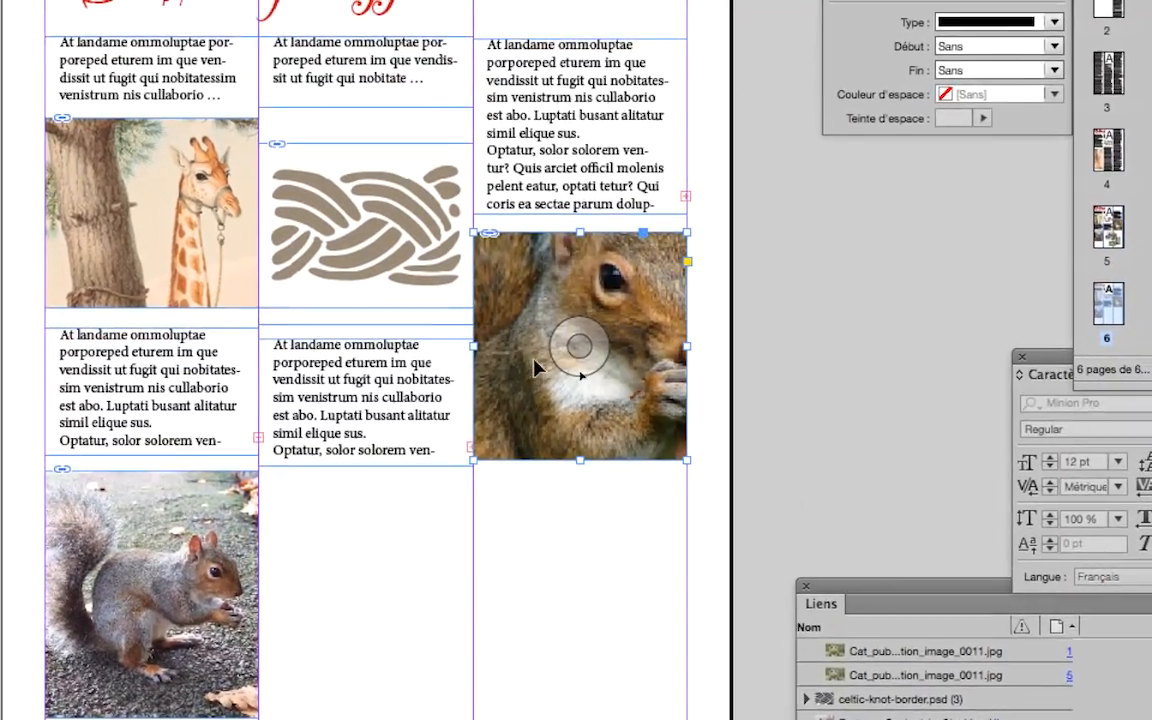
left_click_drag(535, 370, 350, 642)
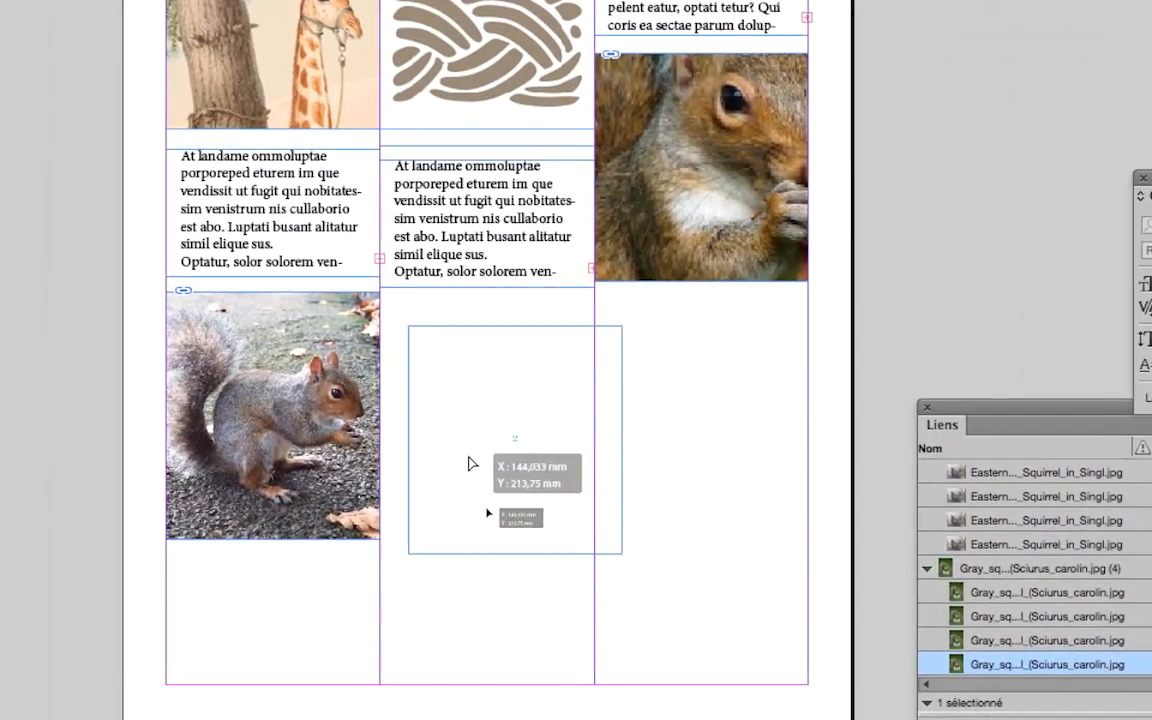
left_click_drag(472, 463, 465, 478)
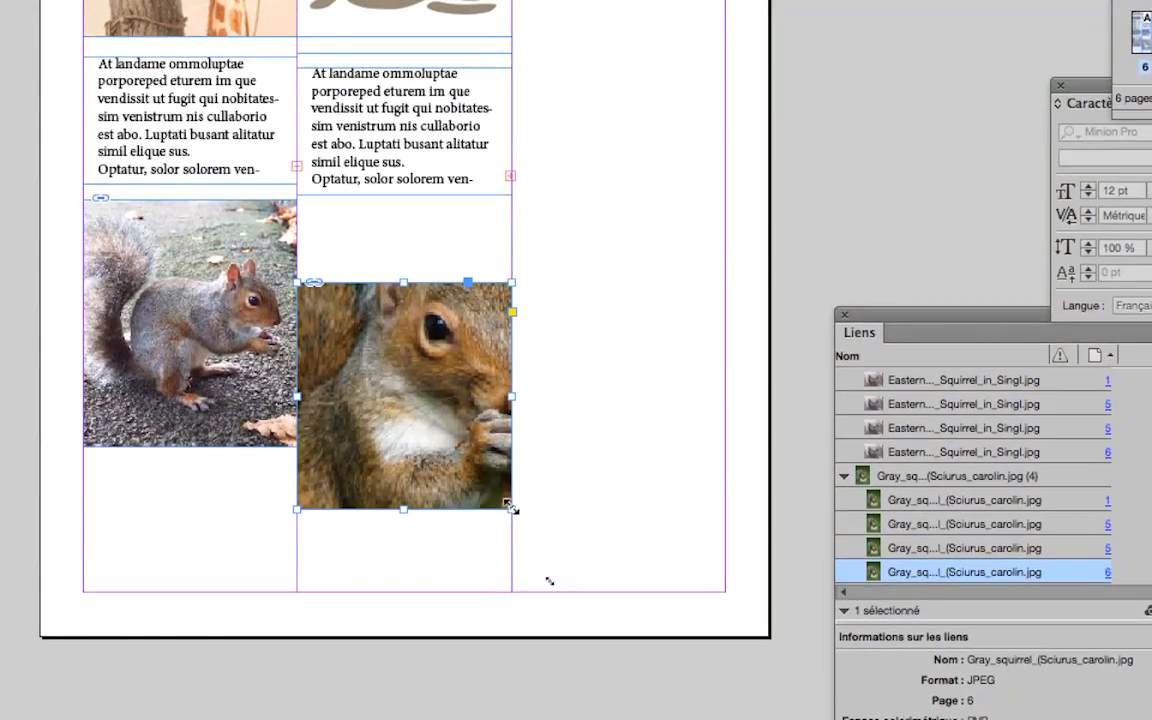
left_click_drag(513, 538, 704, 540)
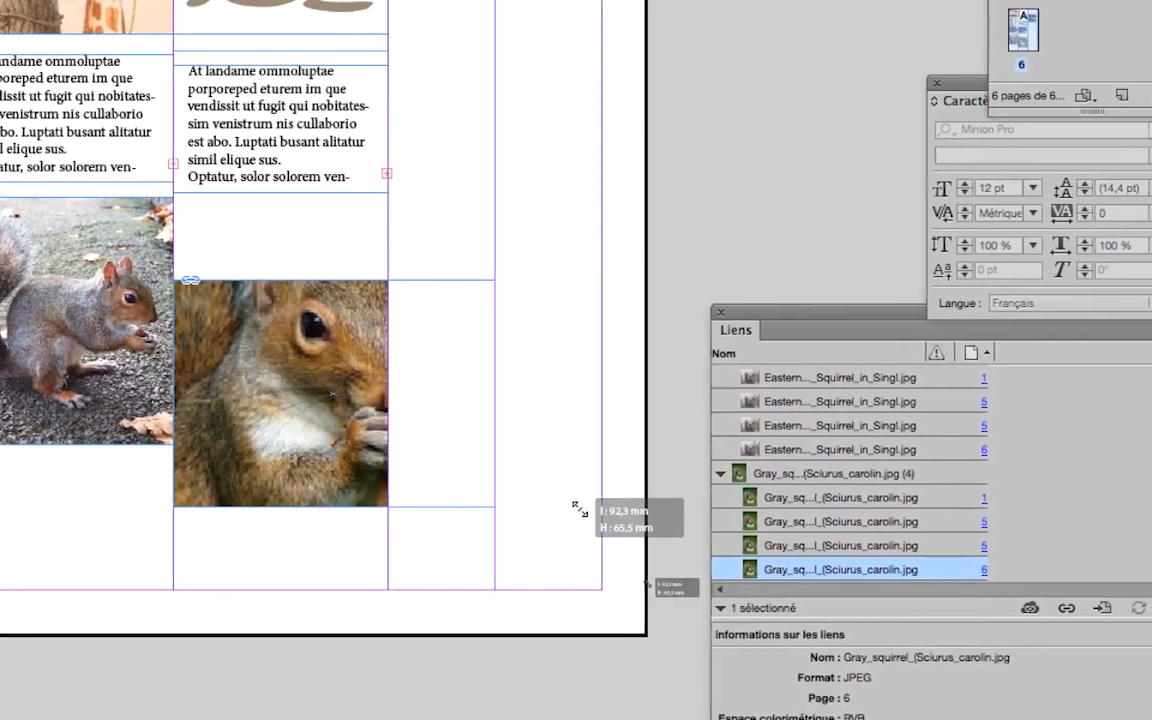
mouse_move(580, 508)
left_mouse_down()
mouse_move(600, 508)
mouse_move(586, 508)
left_mouse_up()
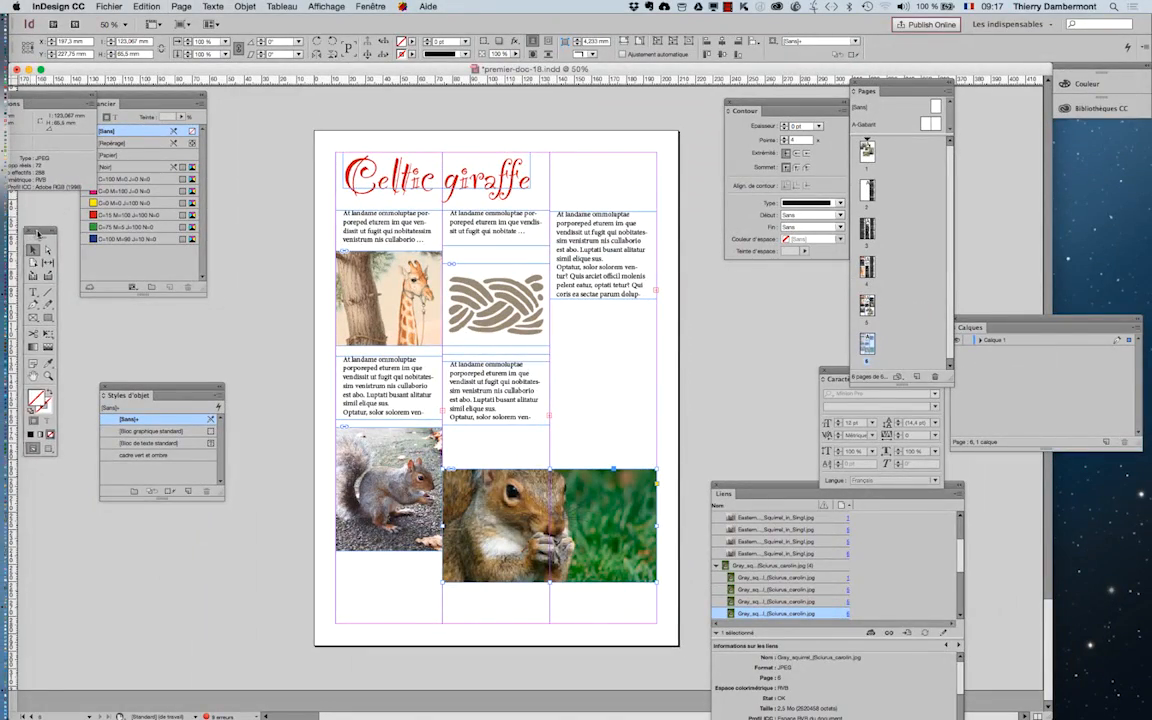
Scale down the wide squirrel photo and the first column's squirrel photo slightly with Free Transform, and check the layout in preview mode
left_click_drag(38, 233, 284, 267)
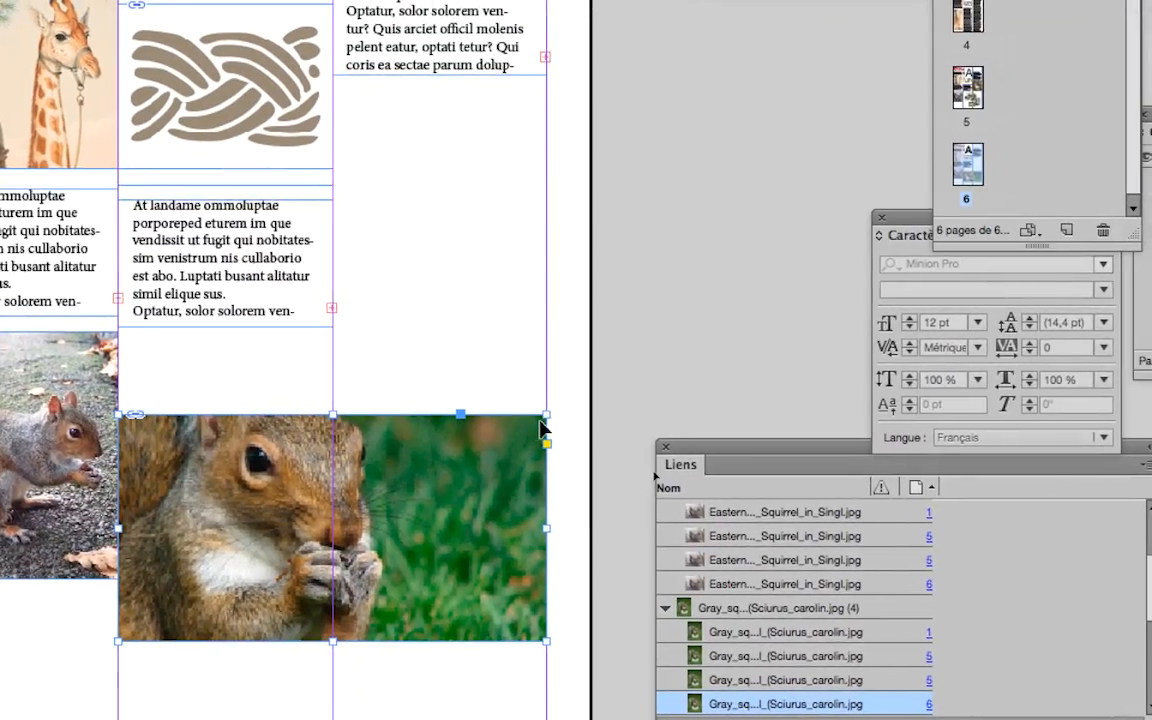
left_click_drag(543, 415, 528, 432)
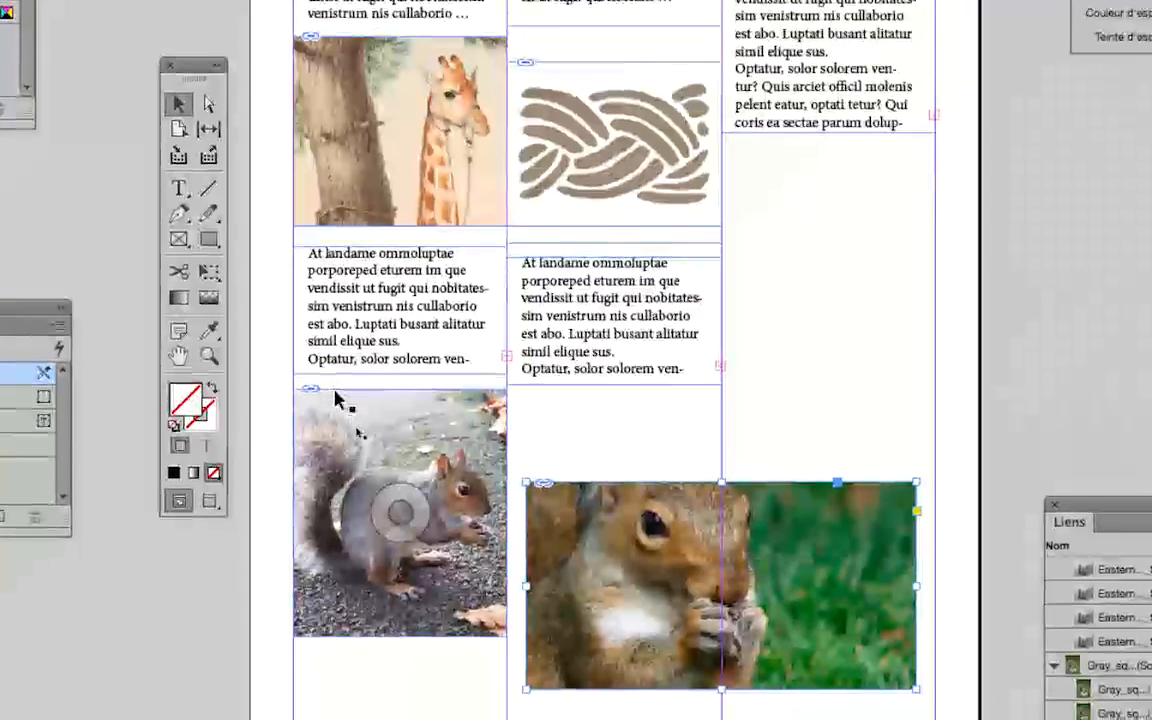
left_click(439, 580)
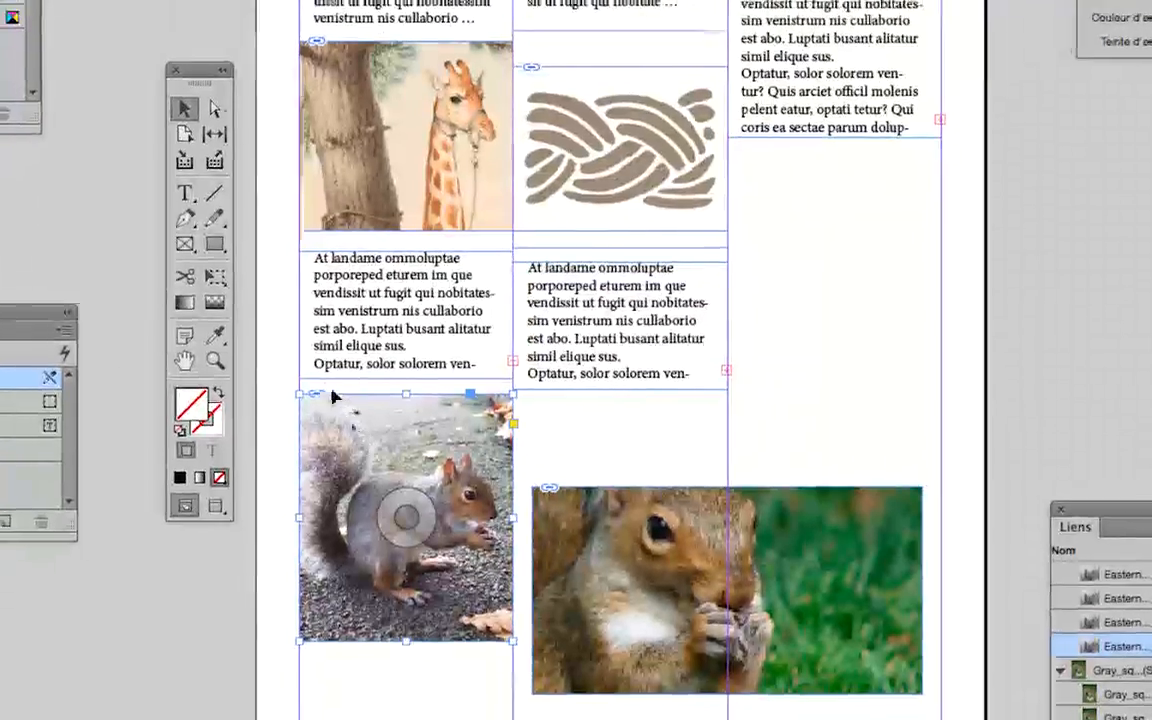
left_click(208, 271)
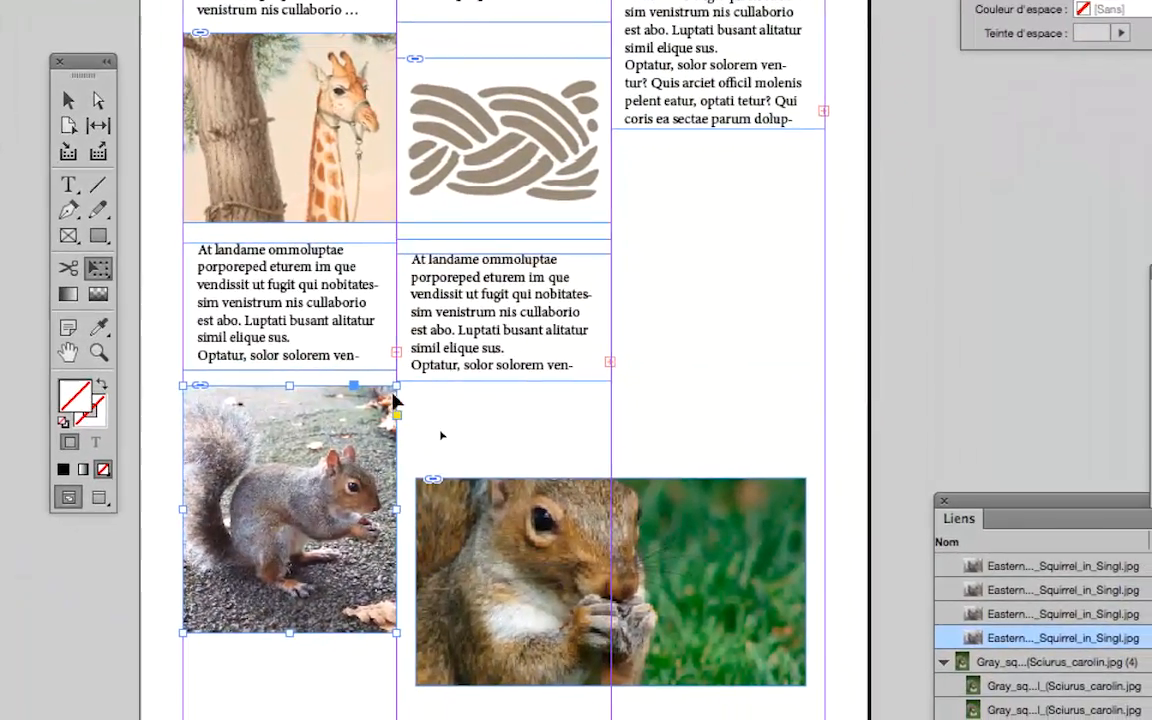
left_click_drag(432, 403, 429, 430)
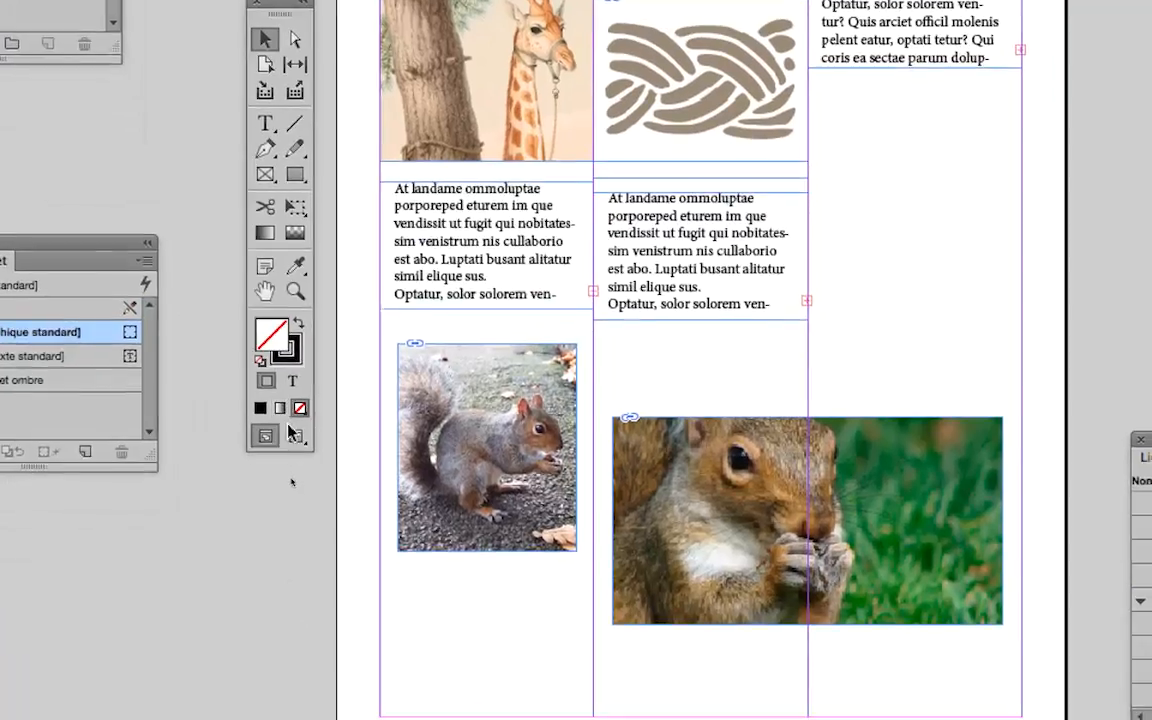
left_click(292, 434)
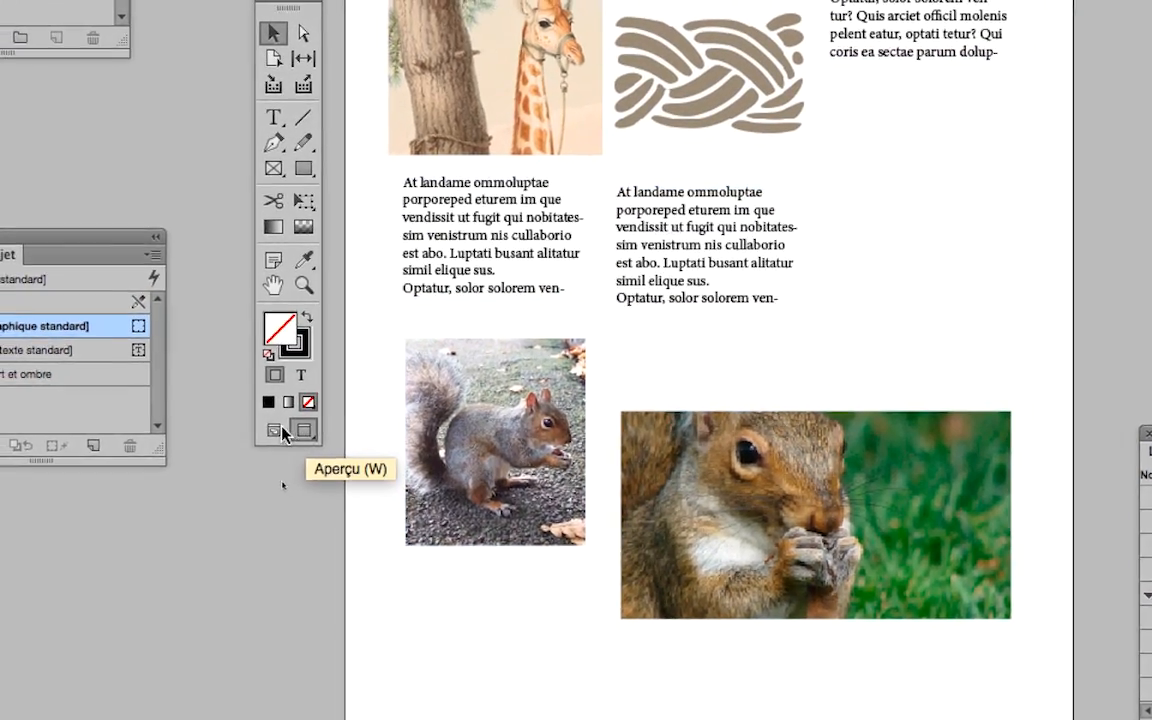
left_click(292, 434)
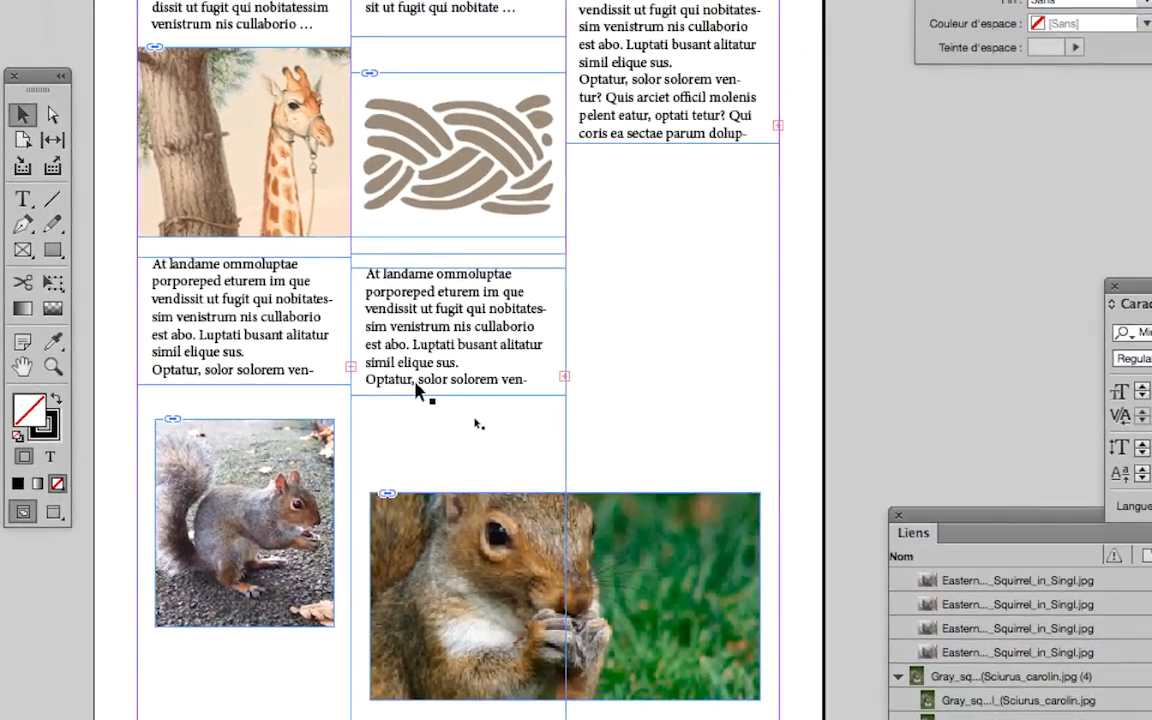
Pull the empty text frame off the middle column's lower text and delete it
left_click(418, 390)
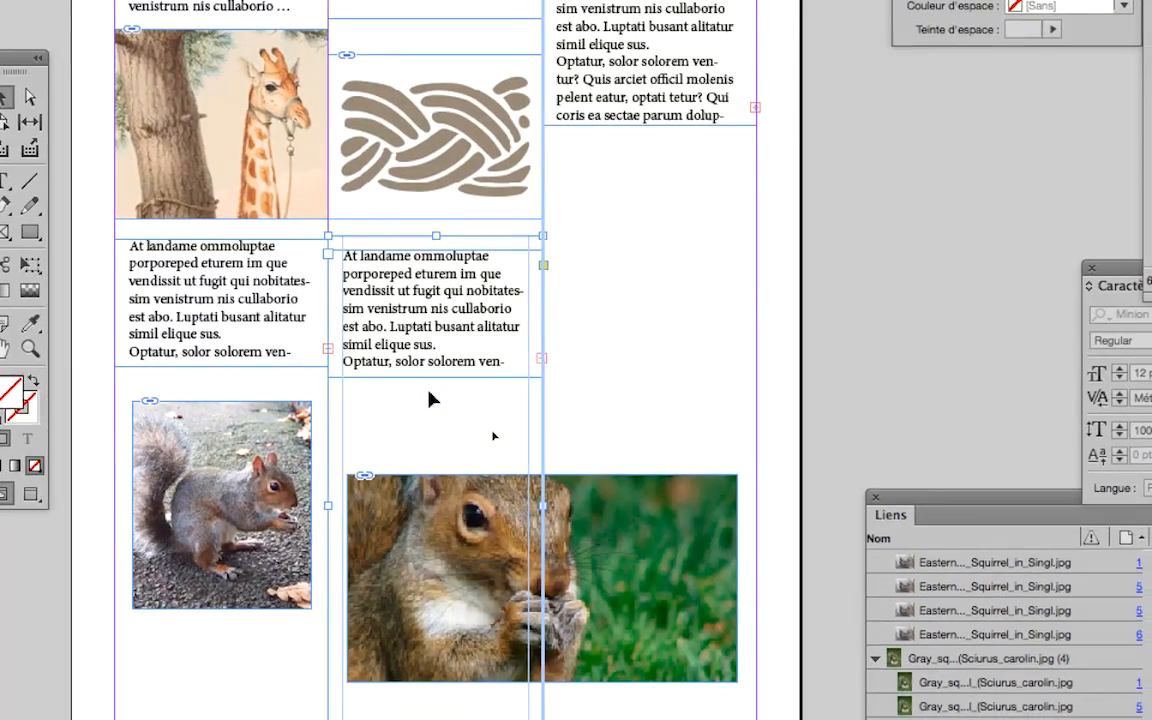
left_click(528, 428)
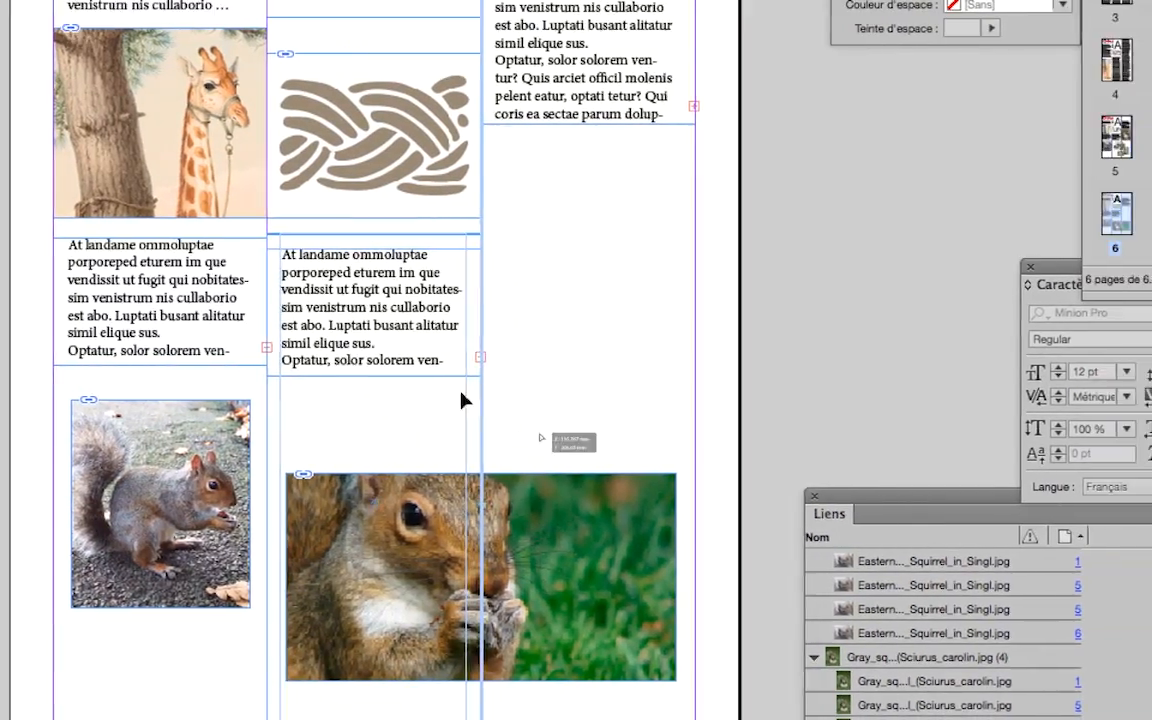
left_click_drag(461, 390, 678, 302)
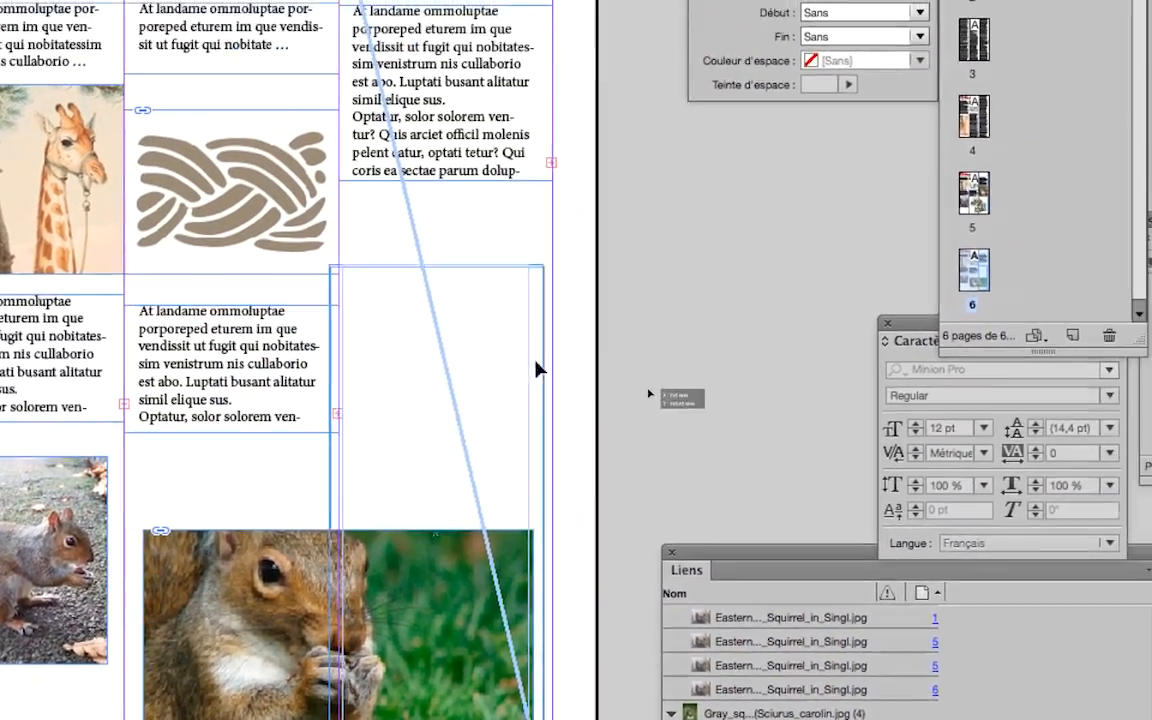
left_click_drag(536, 360, 648, 333)
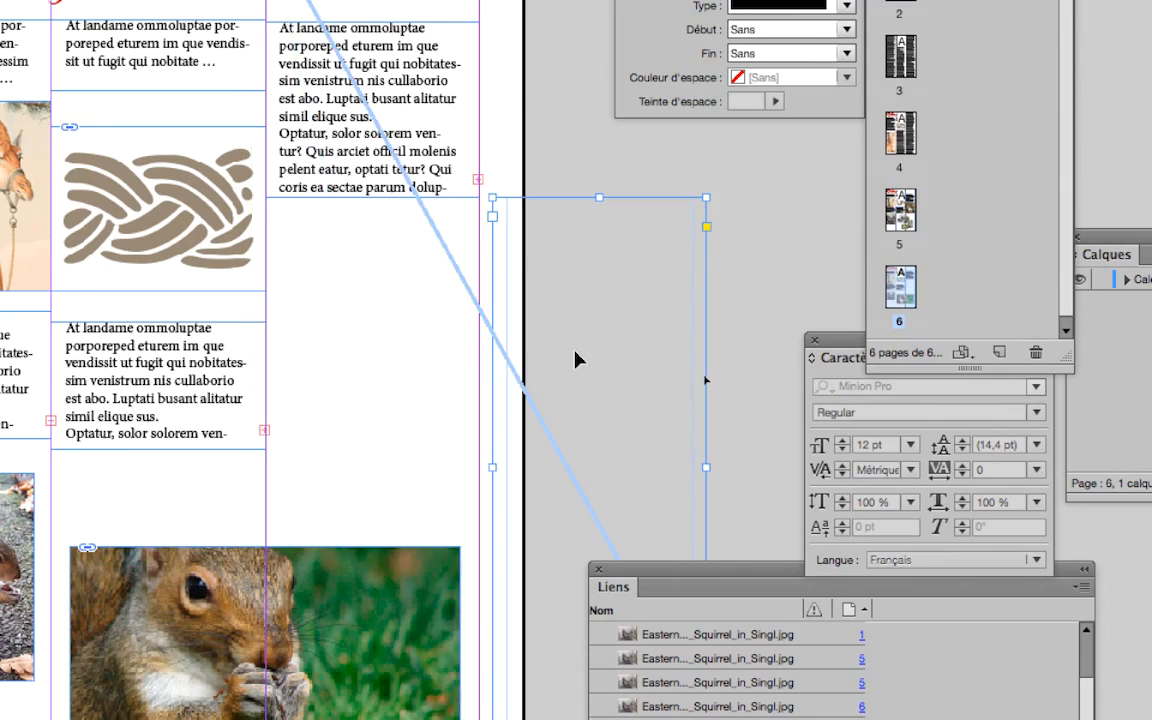
key("Delete")
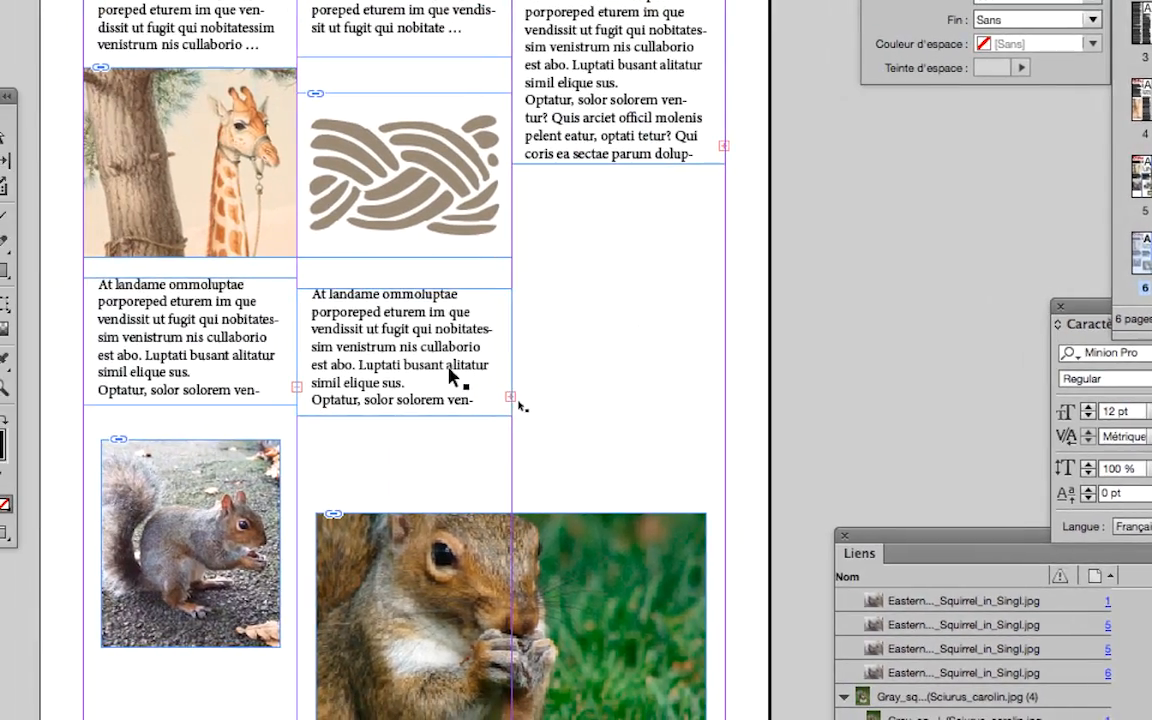
Place the middle column's lower text frame across two columns above the wide squirrel photo, about 123 mm wide and 24.7 mm high
left_click_drag(450, 375, 686, 413)
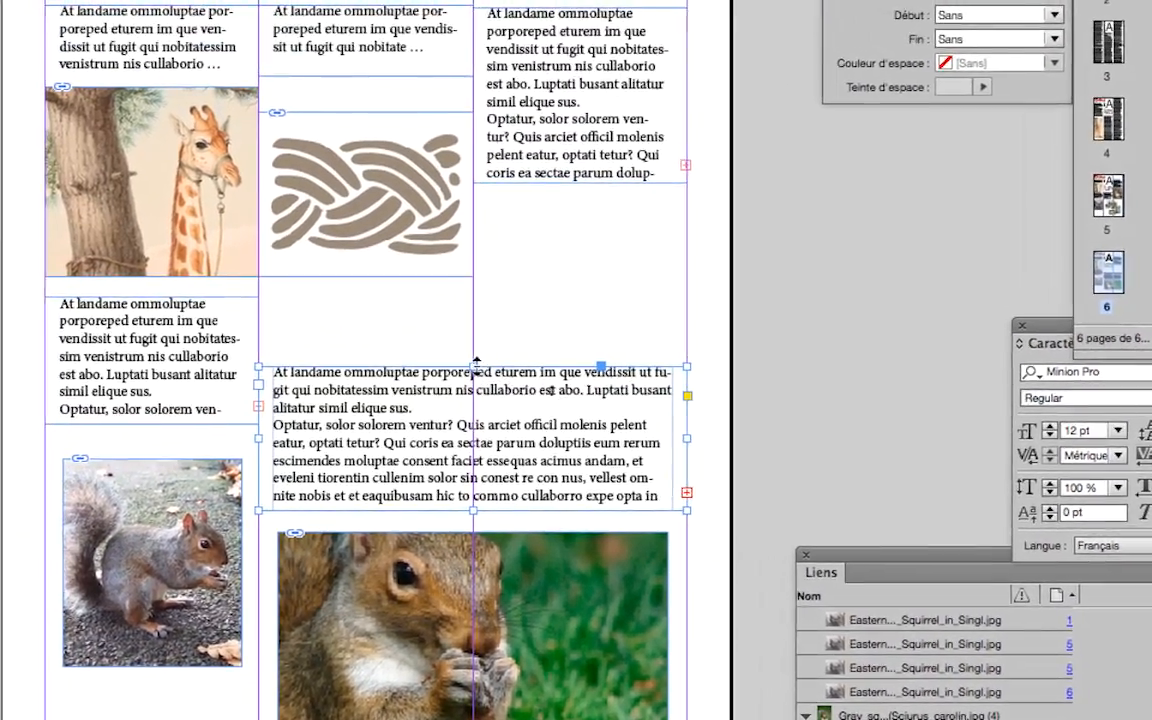
left_click_drag(393, 307, 396, 352)
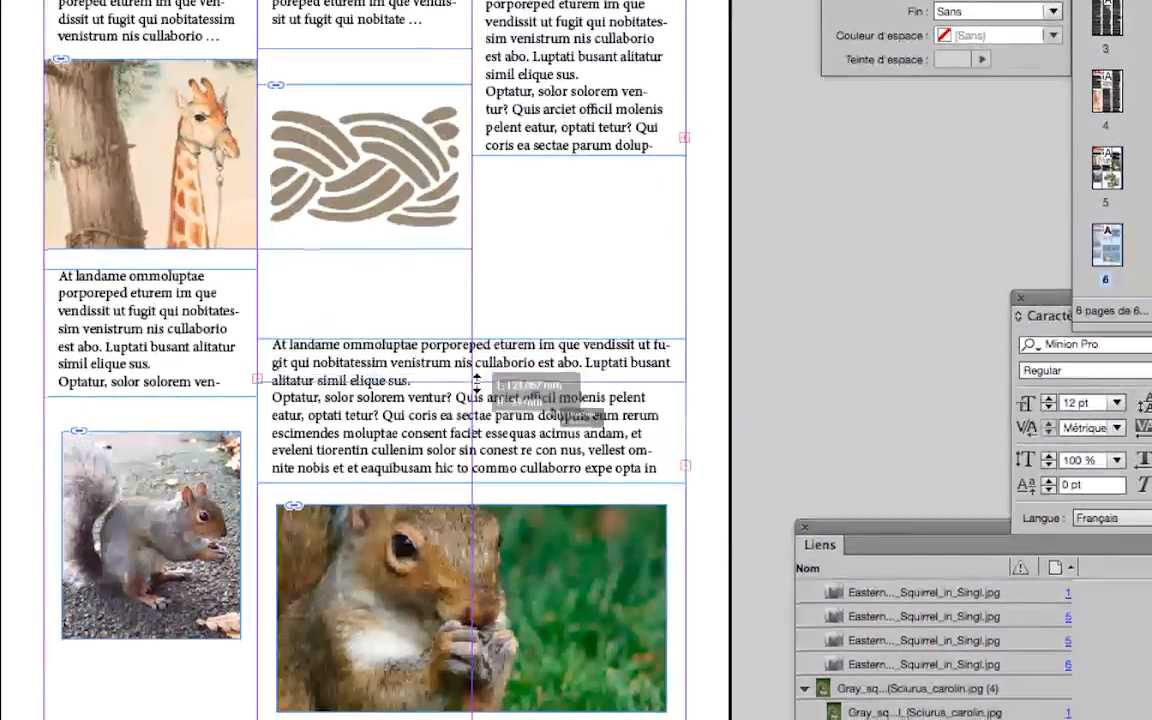
left_click_drag(476, 380, 476, 395)
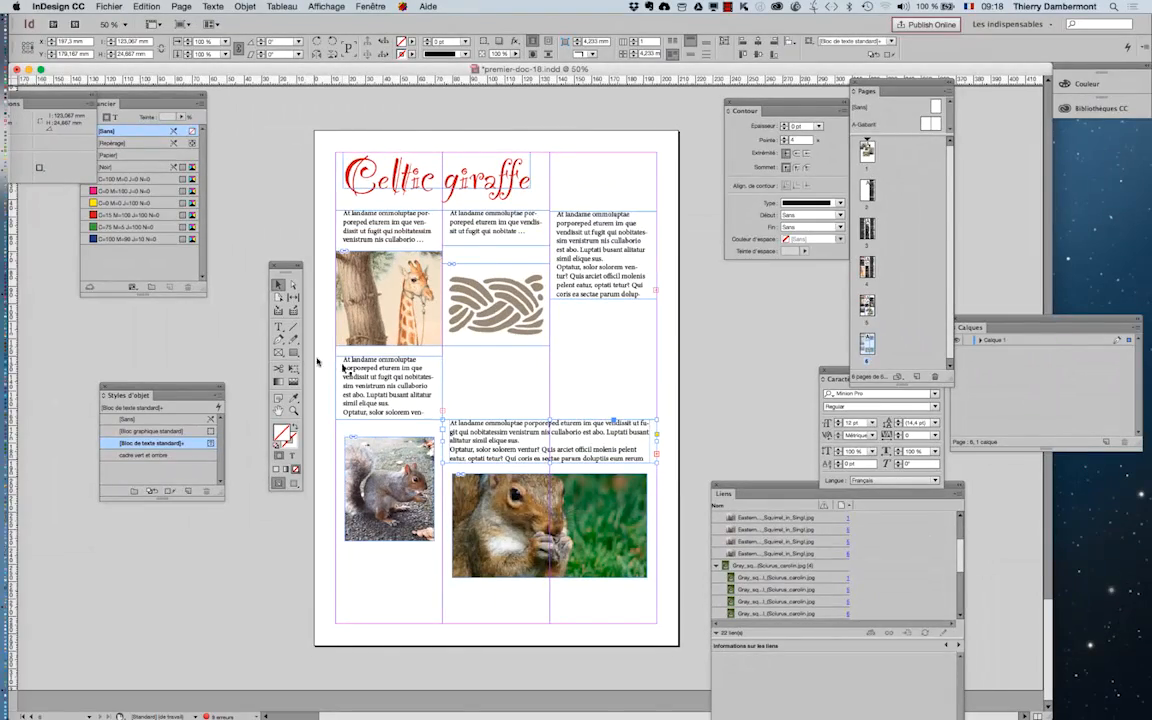
Redisplay the Character settings and place them beside the two-column text frame
left_click_drag(284, 273, 276, 286)
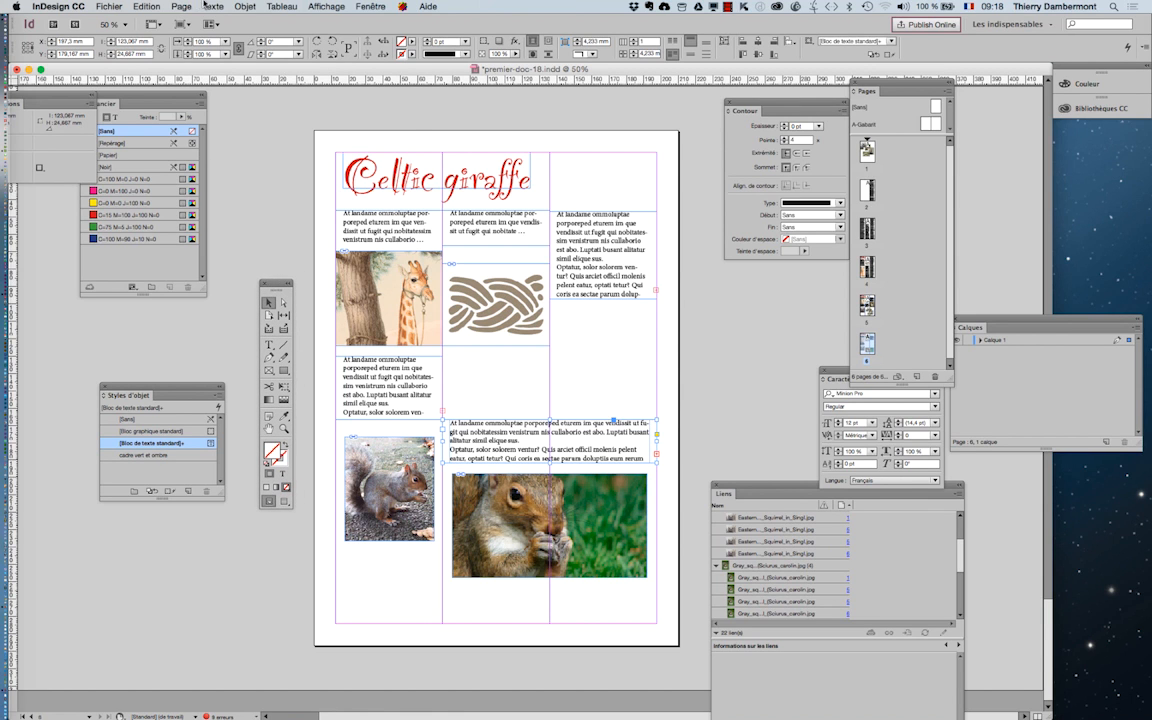
left_click(207, 6)
left_click(219, 63)
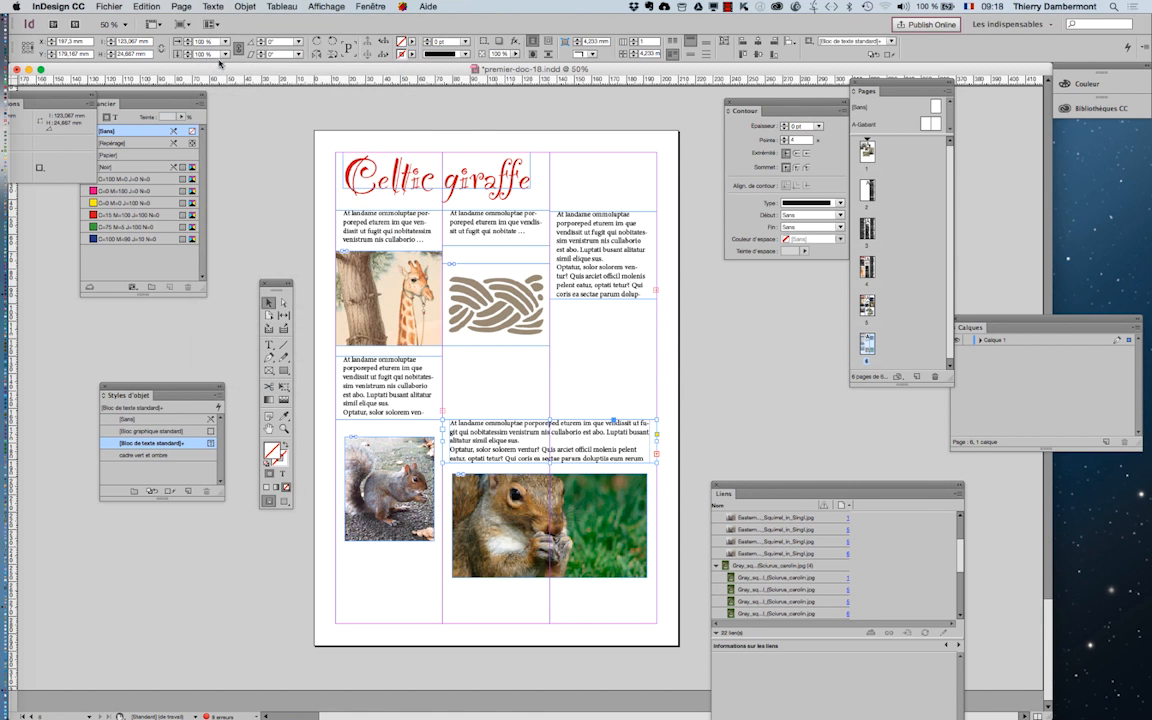
left_click(214, 6)
left_click(219, 63)
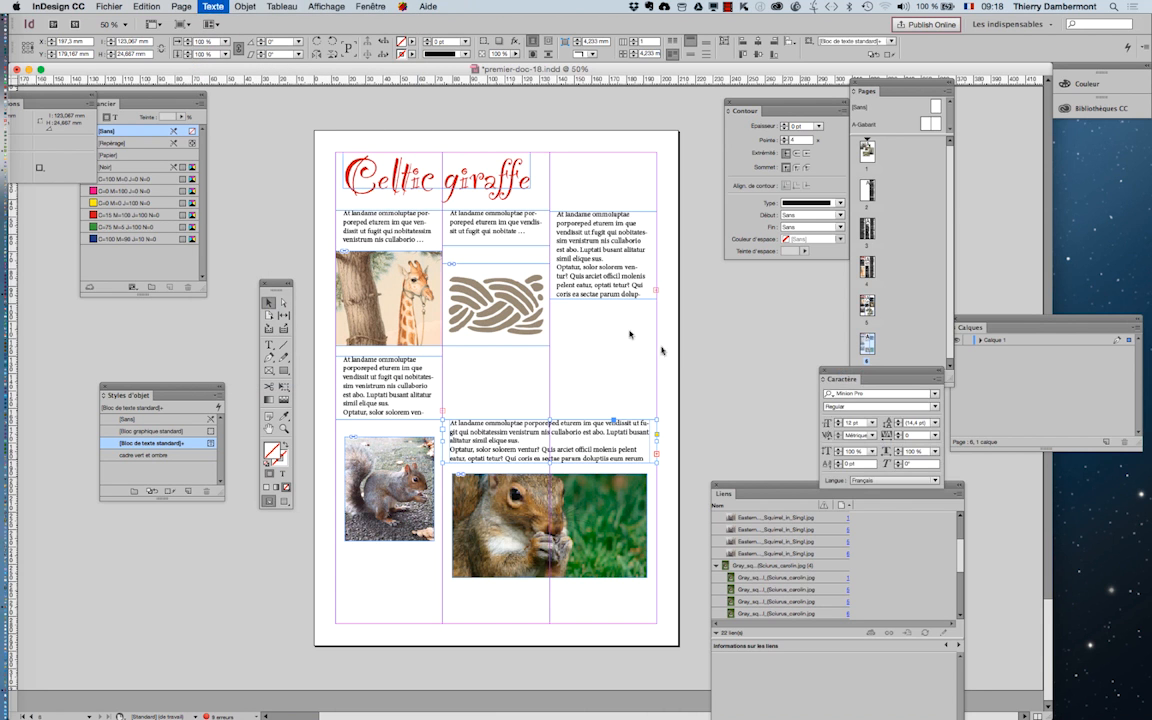
left_click_drag(850, 373, 707, 391)
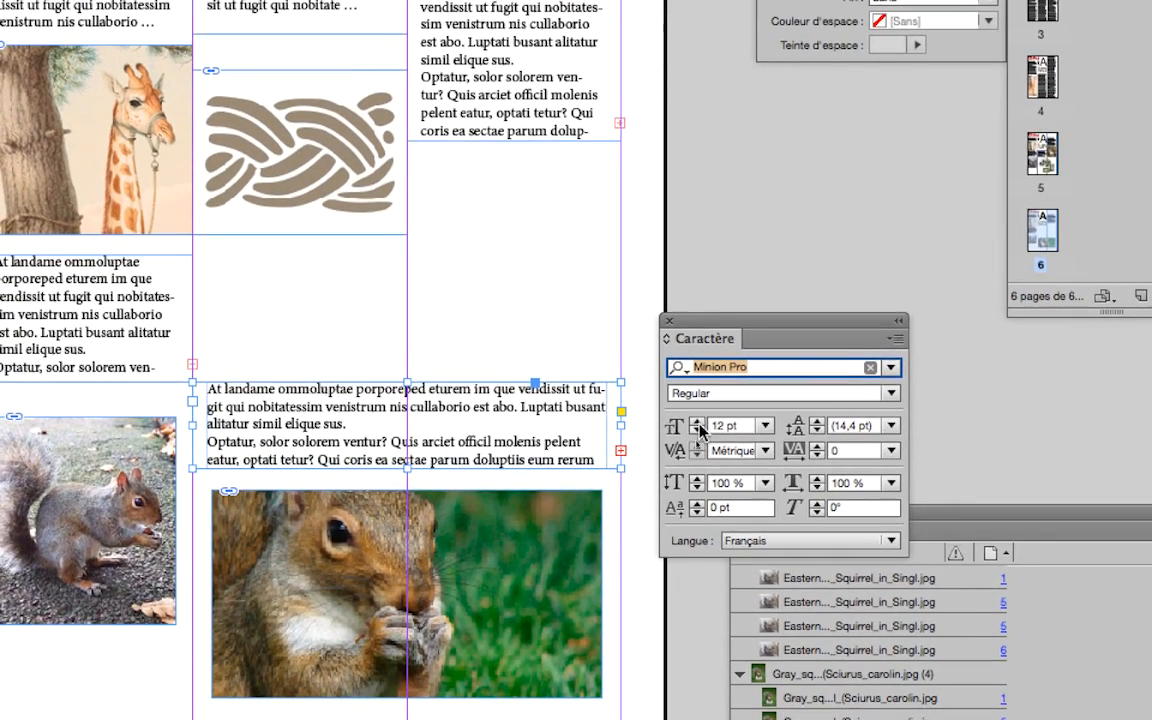
Set the font size of the text above the wide squirrel photo to 16 pt
left_click(681, 489)
left_click(698, 424)
left_click(698, 424)
left_click(698, 424)
left_click(698, 424)
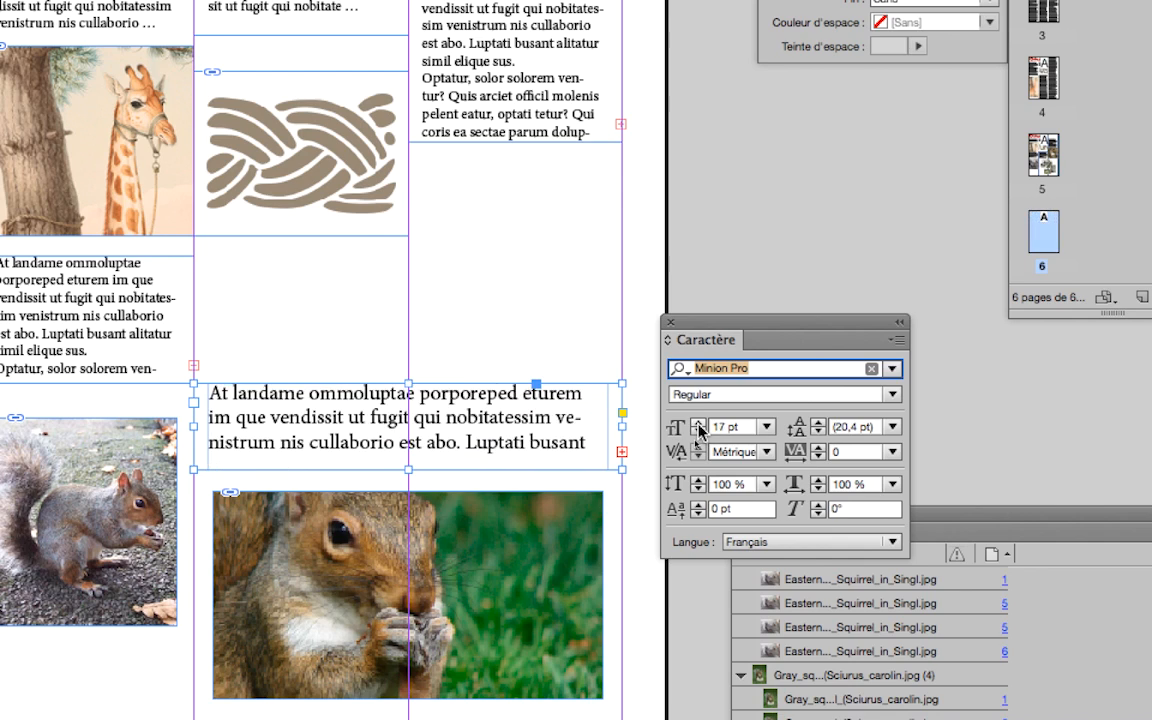
left_click(698, 432)
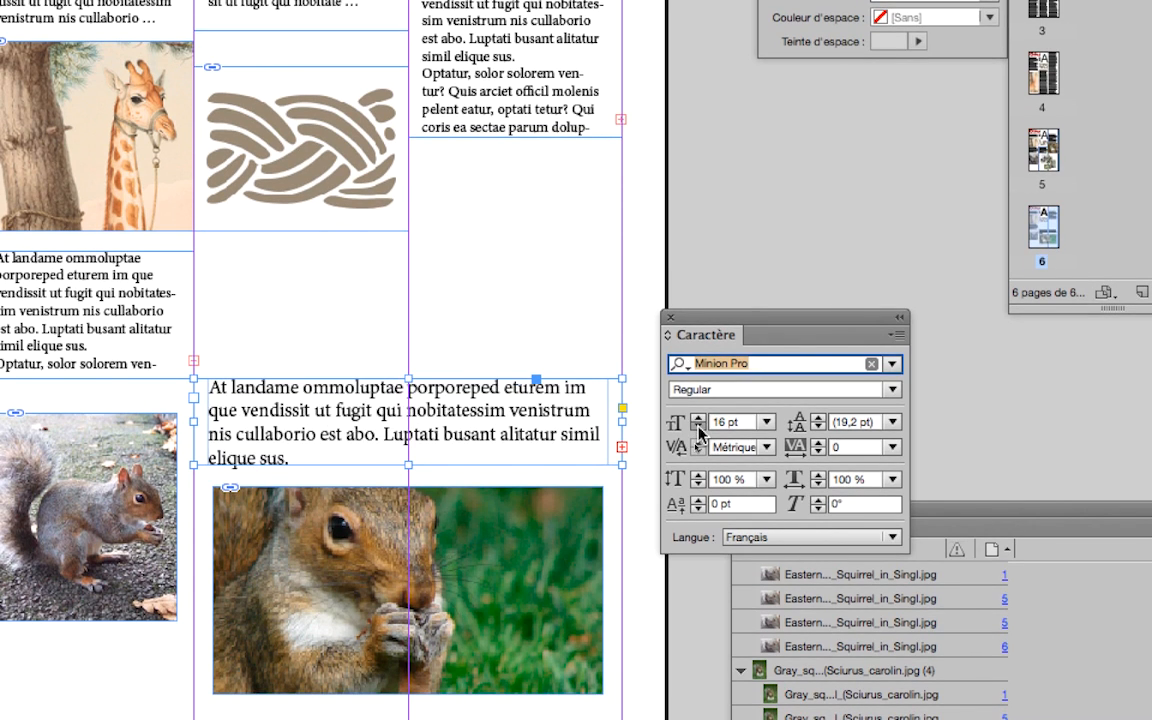
left_click(698, 431)
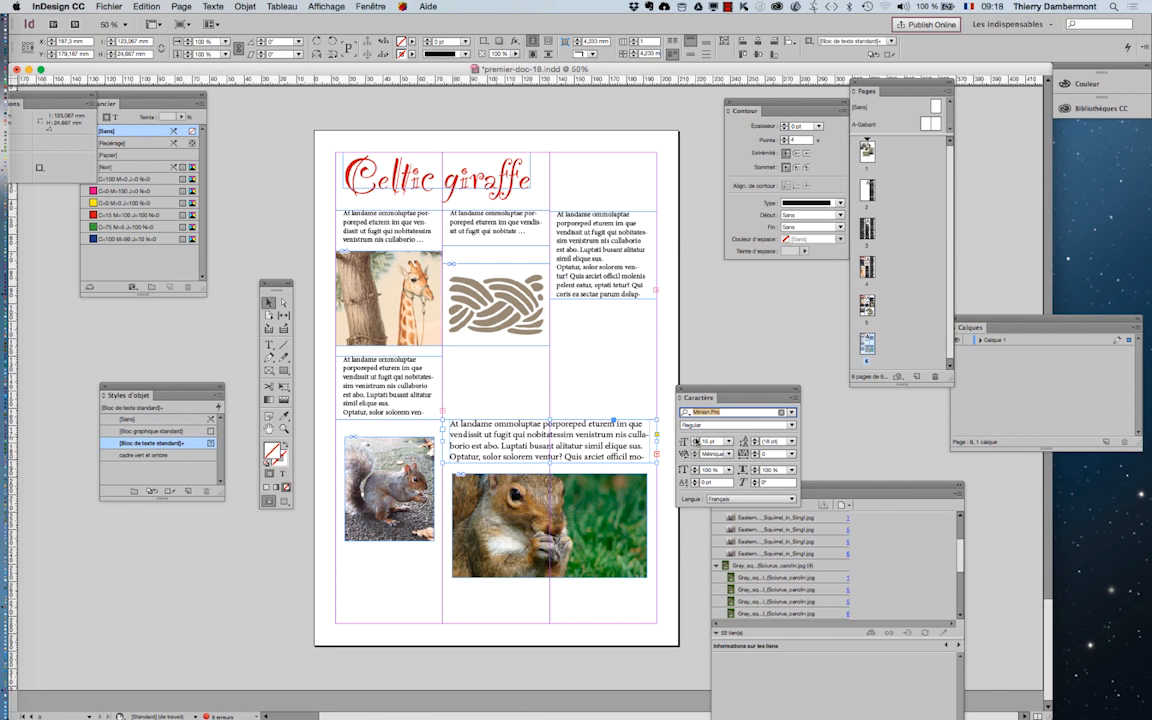
left_click(697, 439)
Display the Paragraph settings beside the page's text and centre the text above the wide squirrel photo
left_click(214, 7)
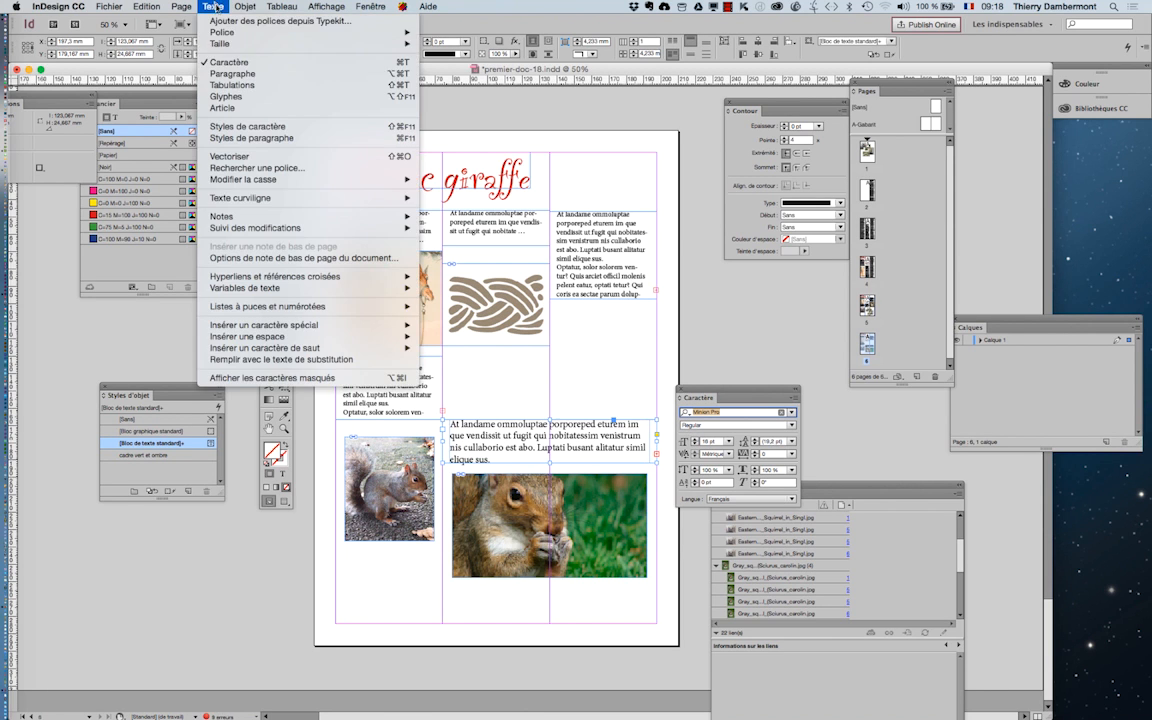
left_click(228, 74)
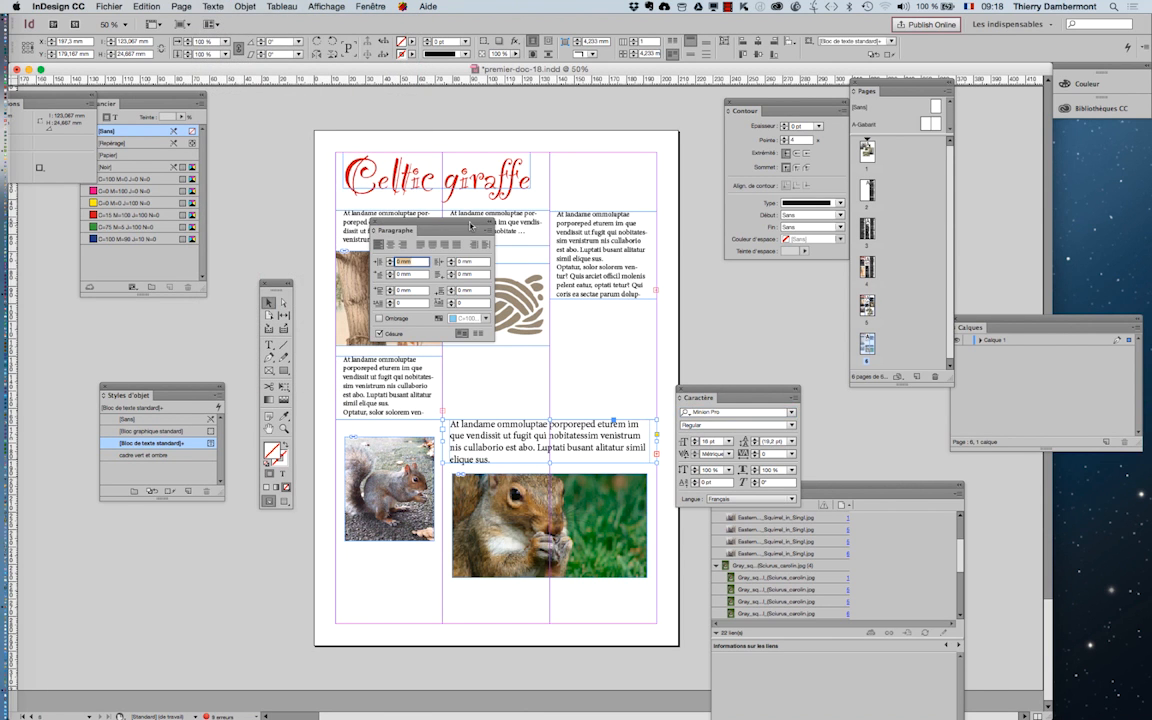
left_click_drag(471, 225, 630, 285)
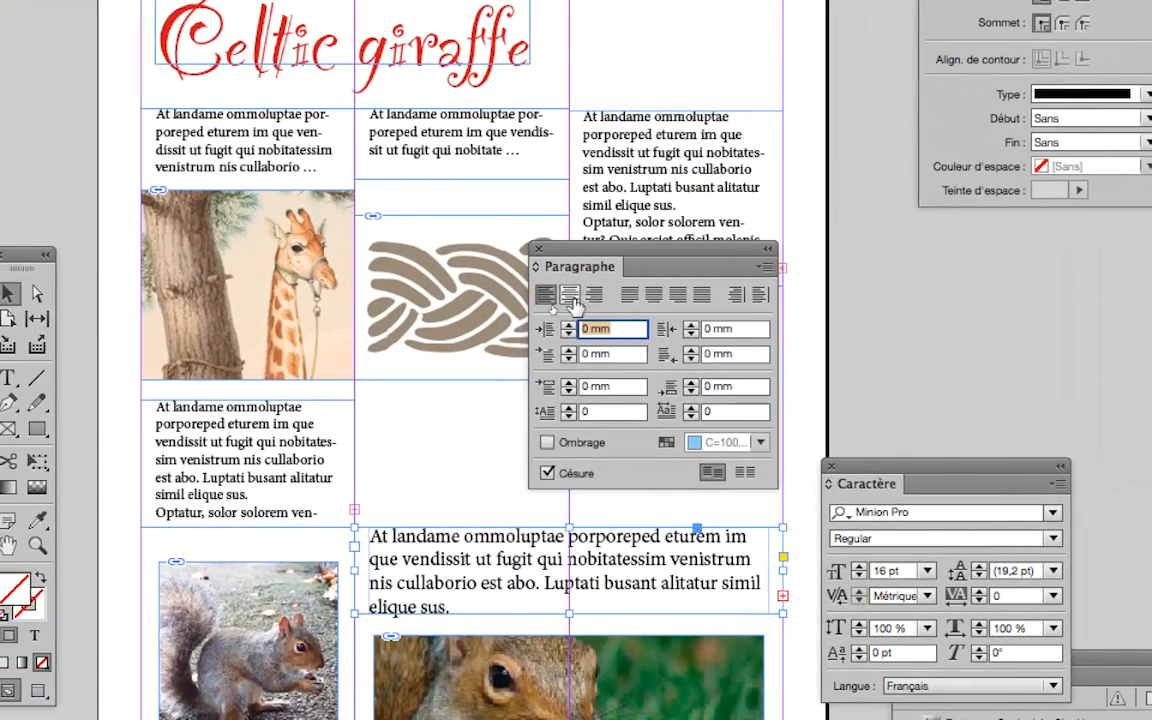
left_click(571, 297)
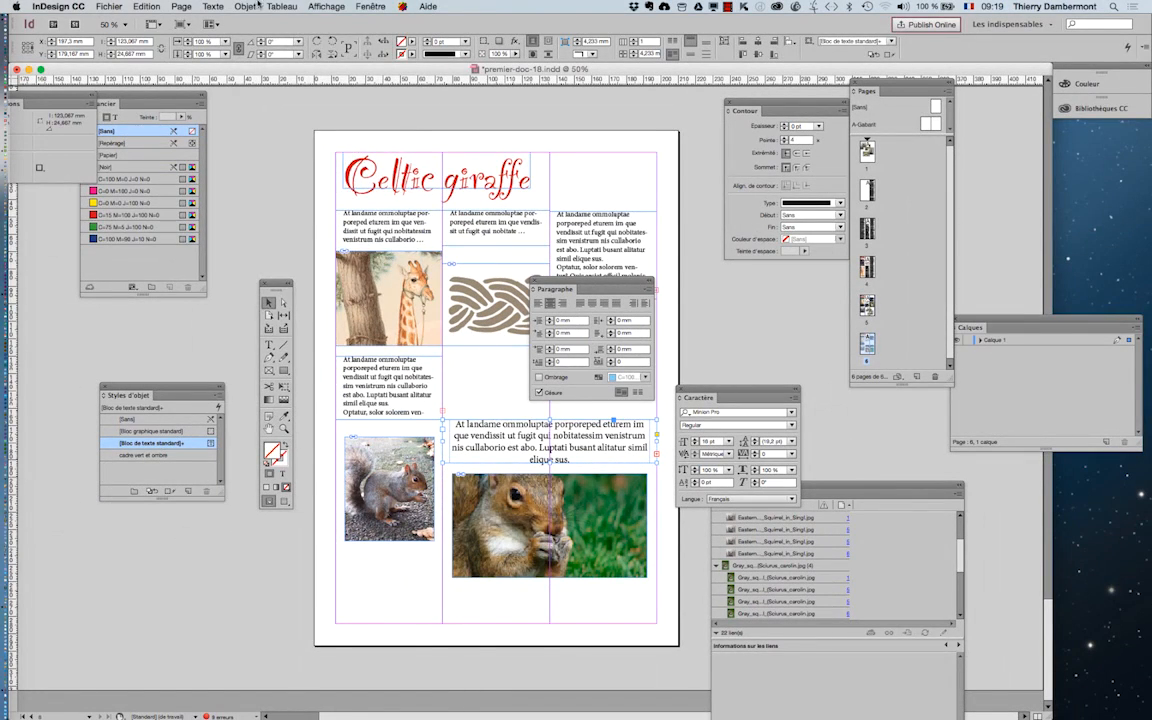
Set the left and right inset spacing of the text frame above the wide squirrel photo to 20 mm
left_click(245, 6)
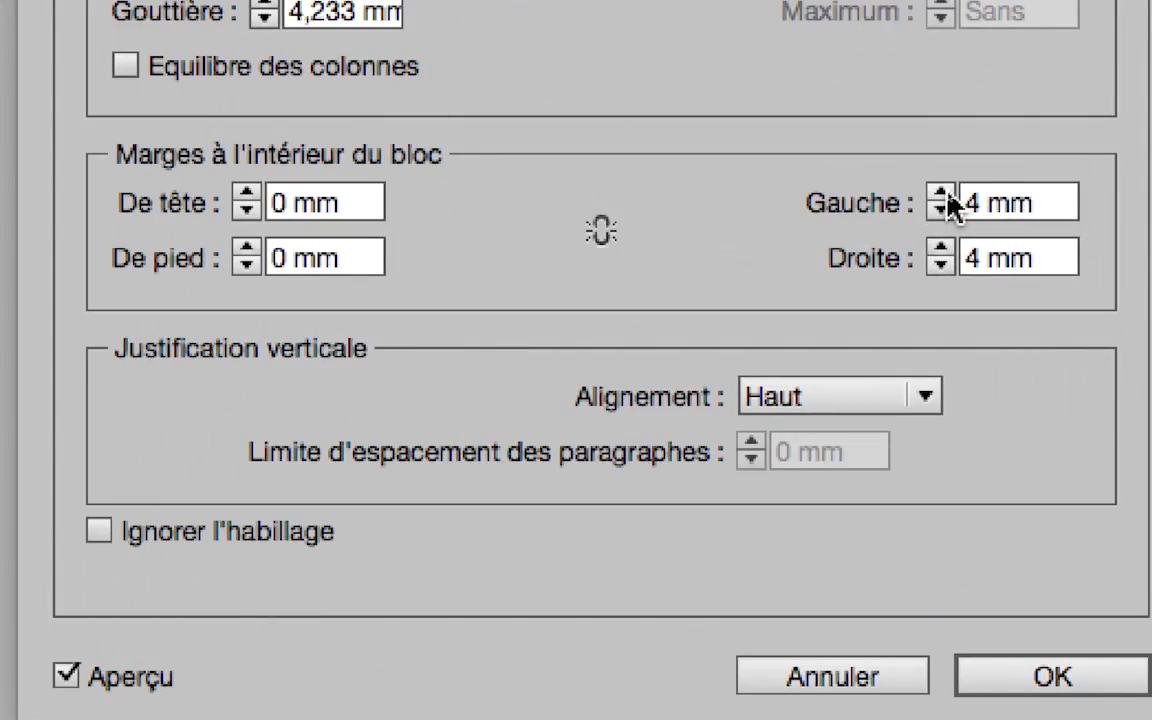
left_click(941, 196)
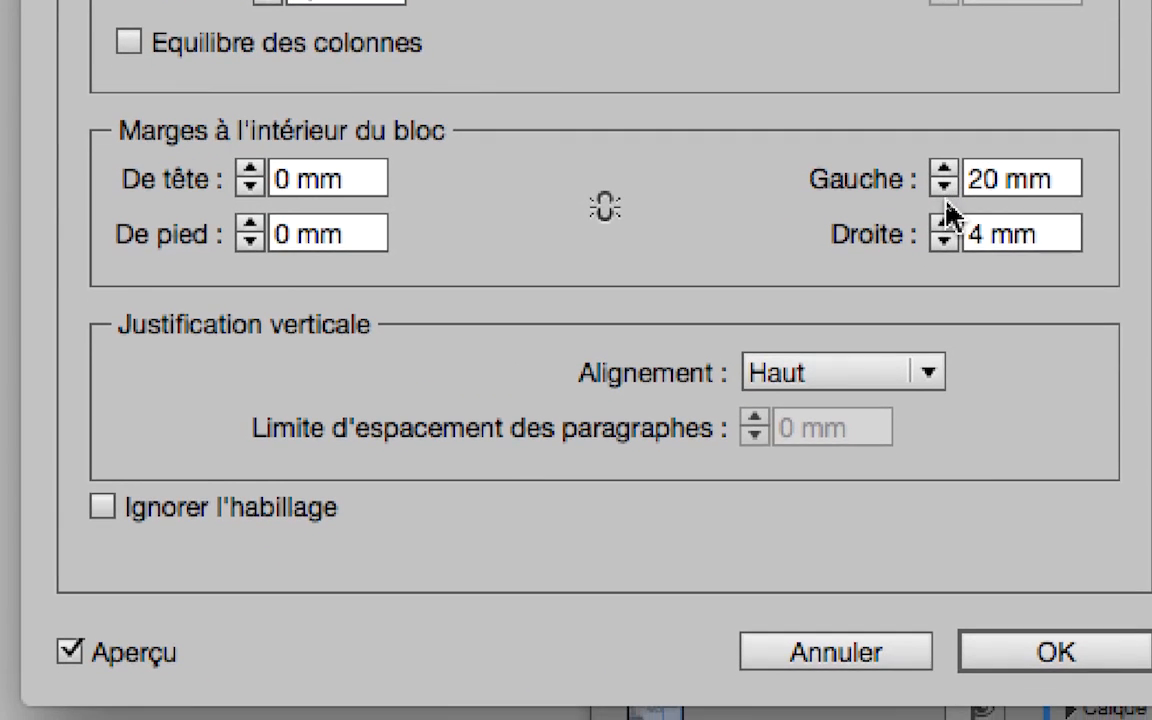
left_click(945, 212)
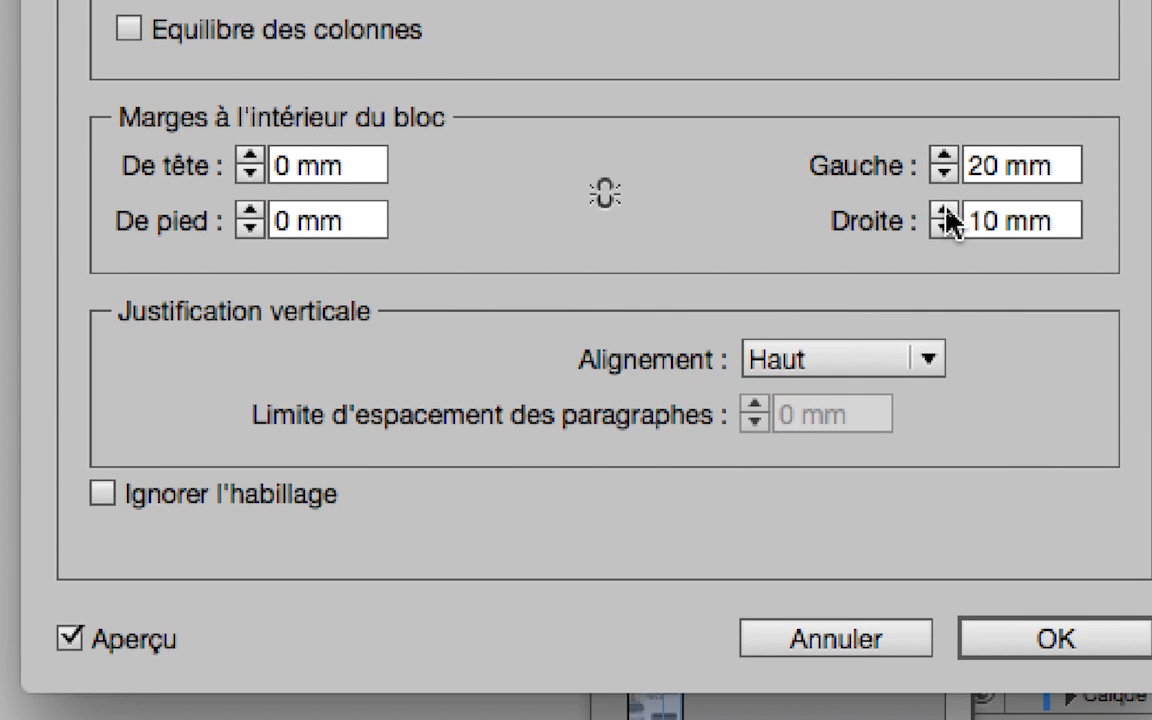
left_click(945, 212)
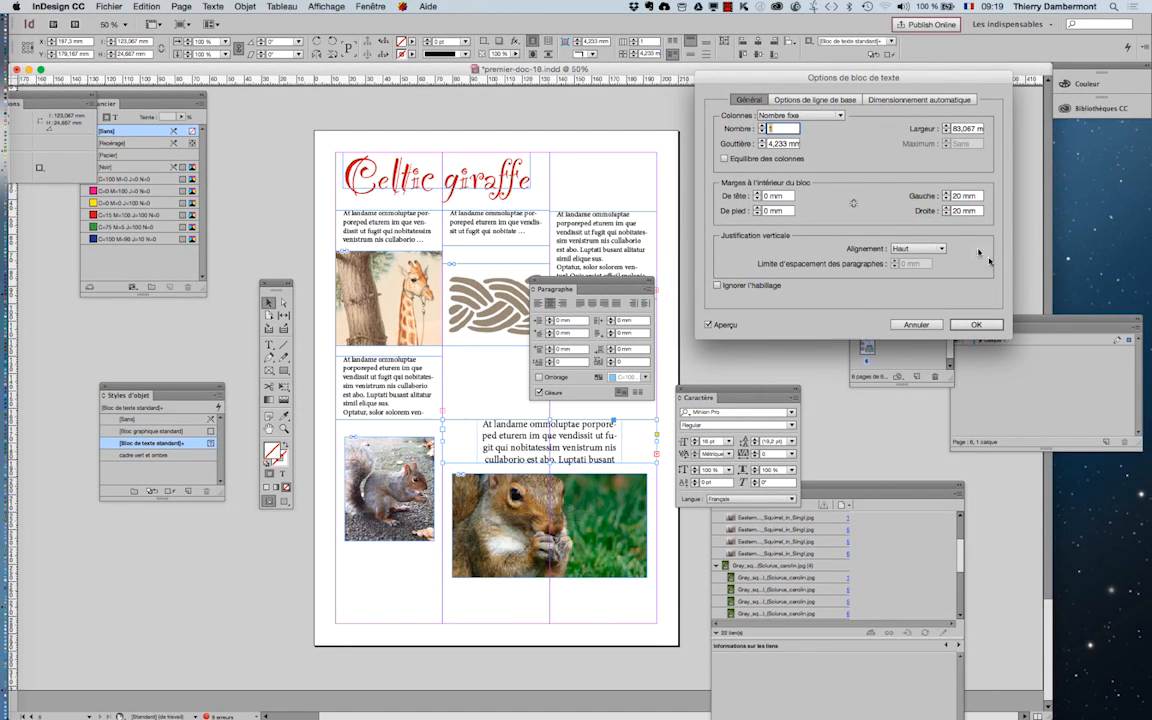
left_click(975, 324)
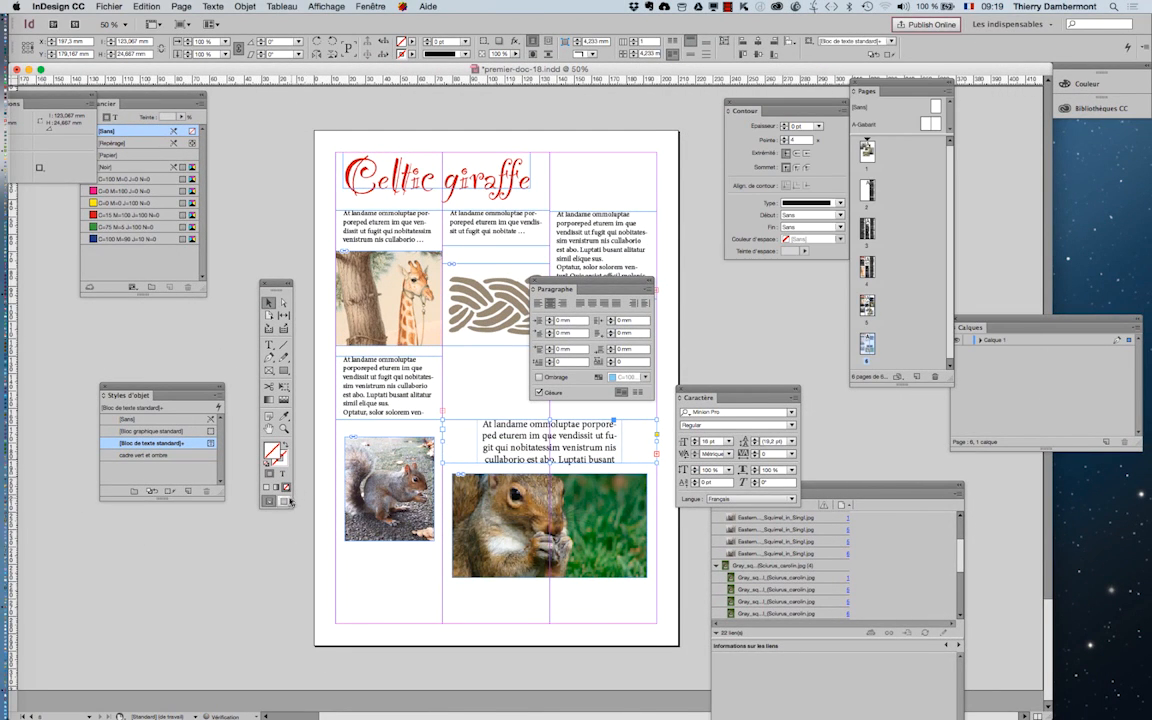
Preview the page without guides and frame edges, and move the Paragraph settings and the toolbox clear of the page
key("w")
left_click(242, 502)
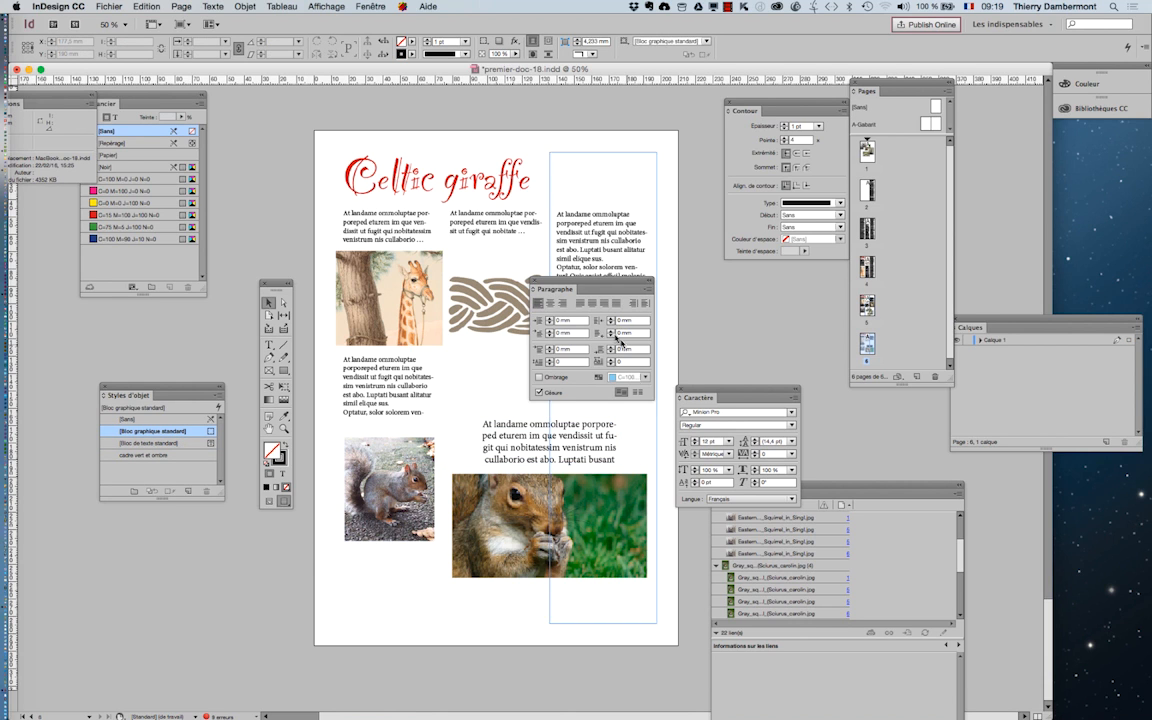
left_click_drag(593, 286, 205, 542)
left_click_drag(272, 284, 250, 126)
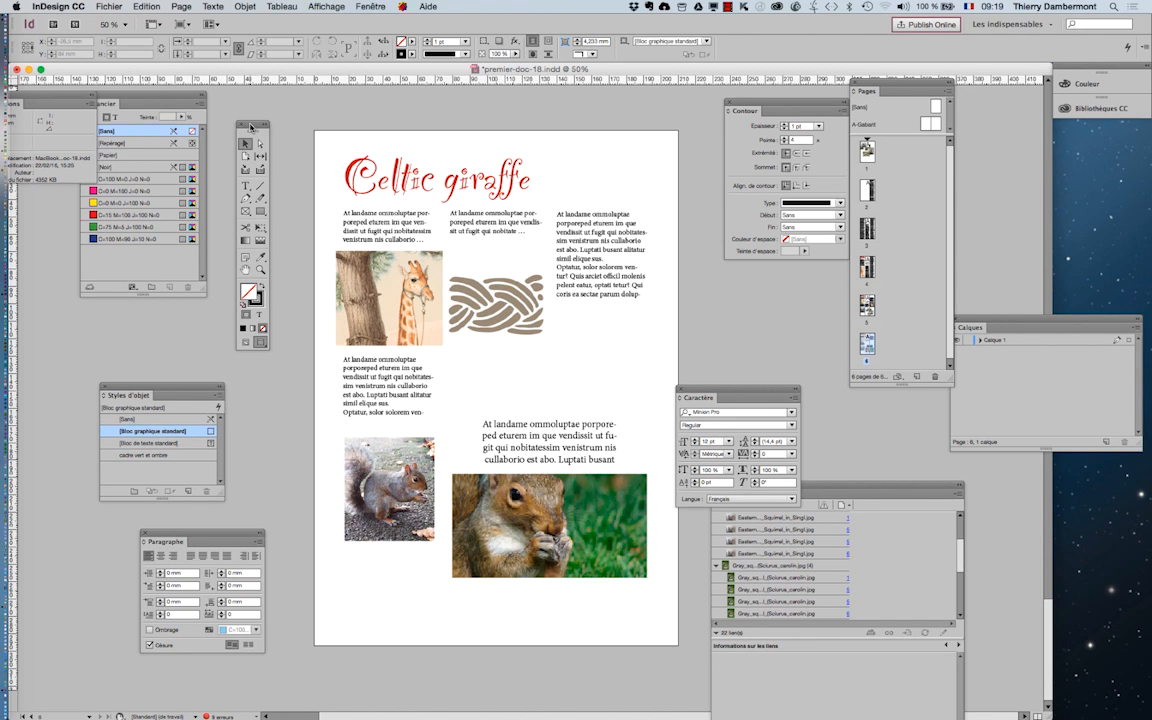
Compare the page in Normal and Preview modes, move the Character settings further off the page, and finish in Normal mode
left_click(247, 344)
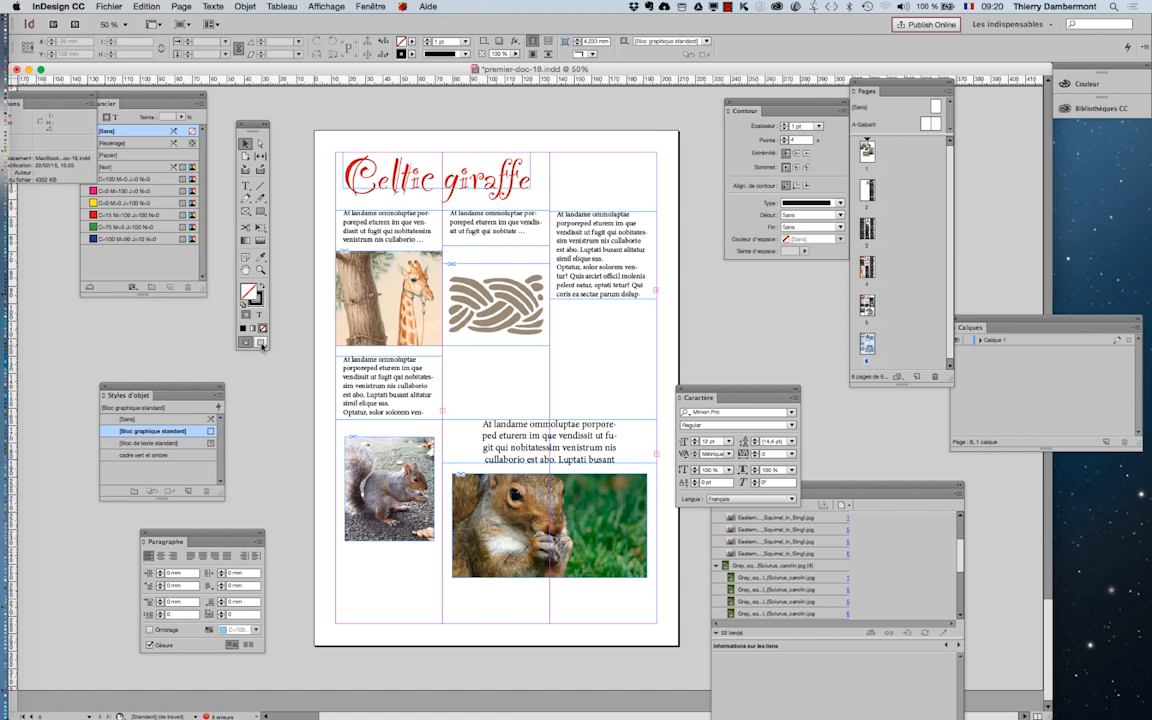
left_click(261, 343)
left_click_drag(732, 390, 772, 388)
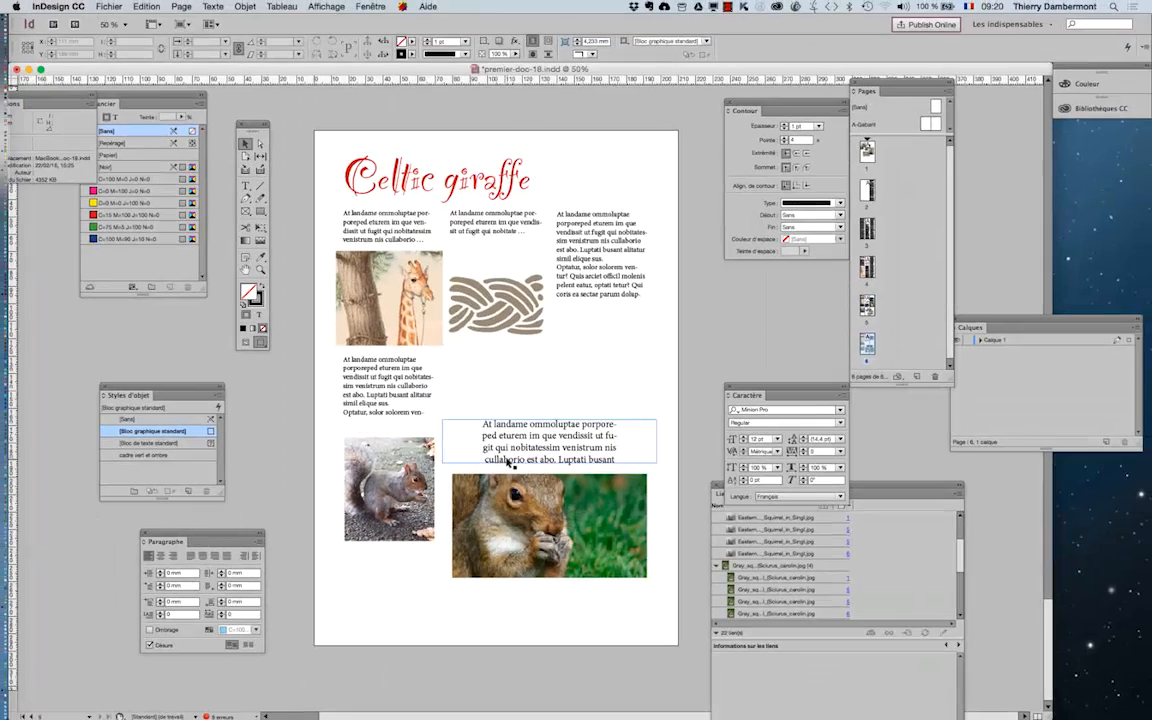
left_click(245, 342)
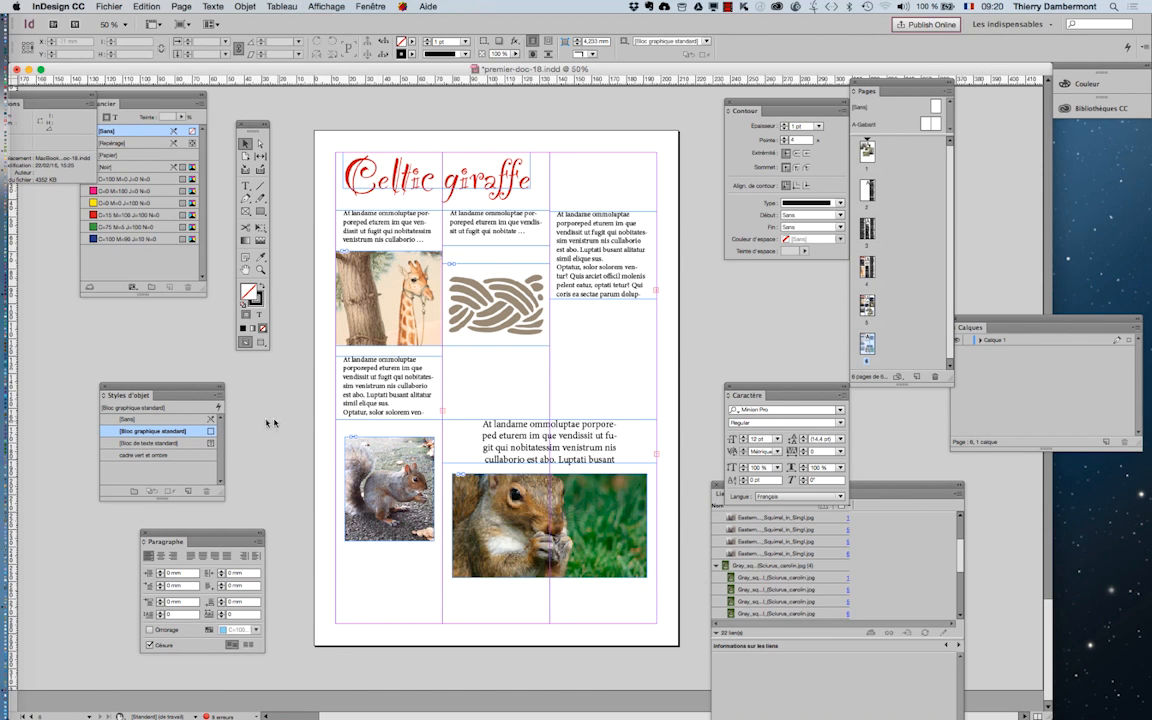
Switch to Firefox and search Google for "indesign grid pinterest"
mouse_move(8, 470)
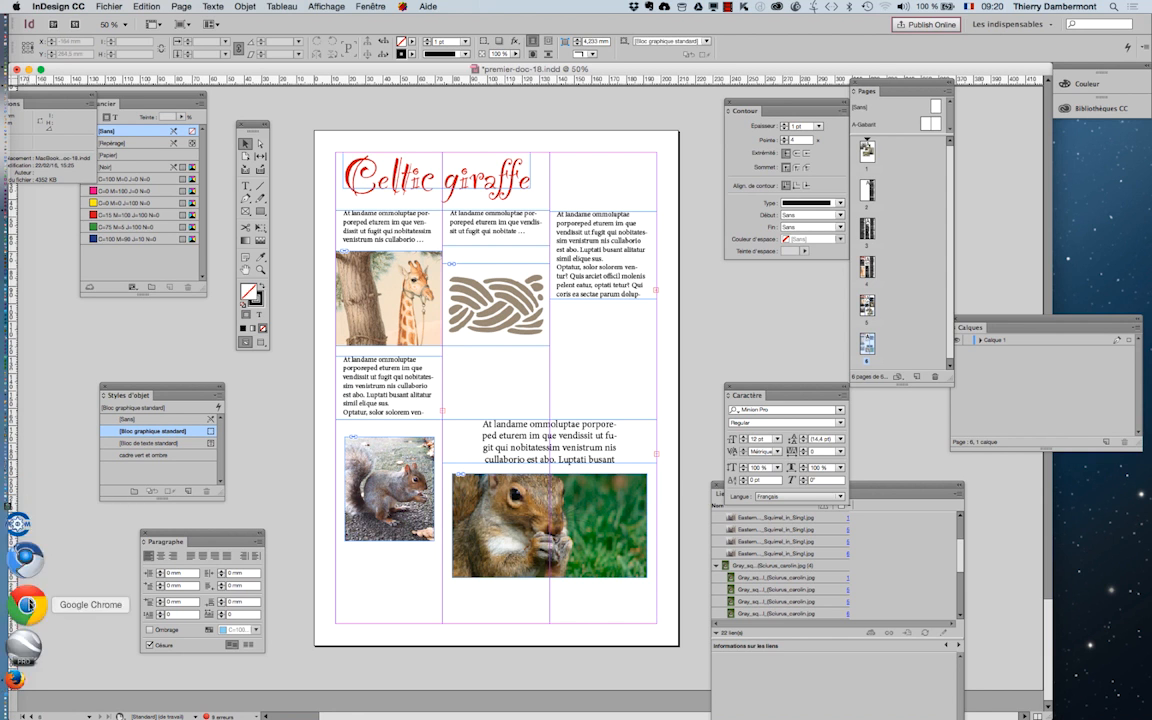
left_click(28, 620)
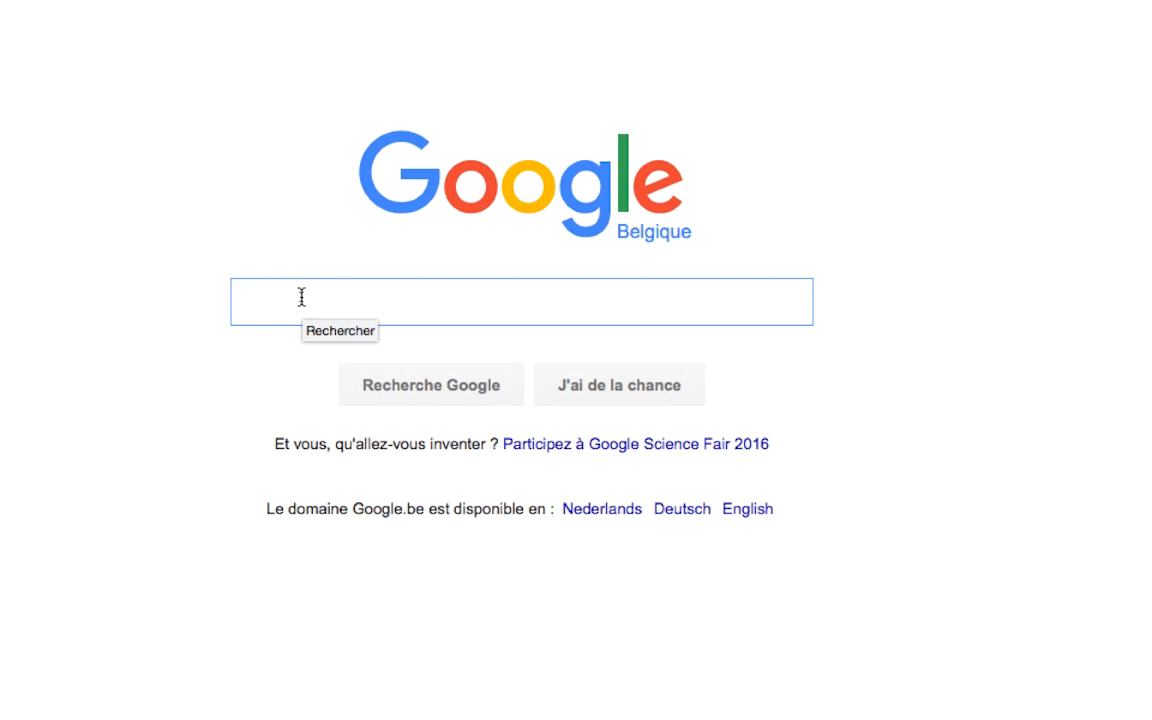
type("indes")
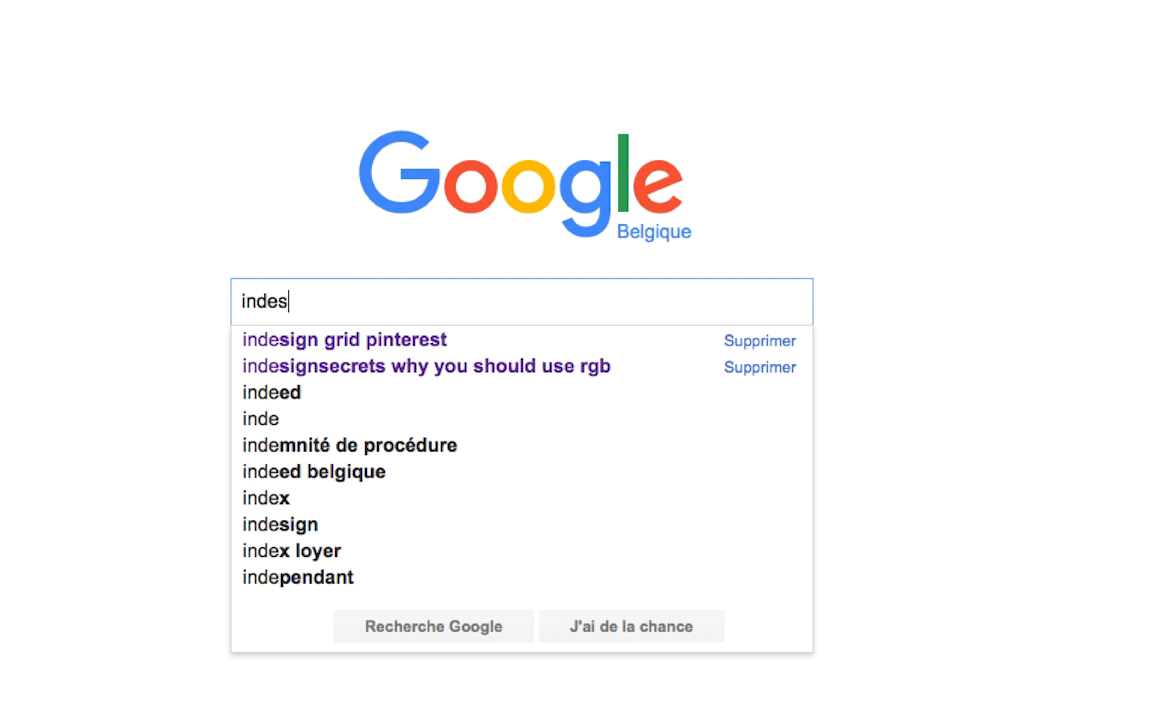
type("i")
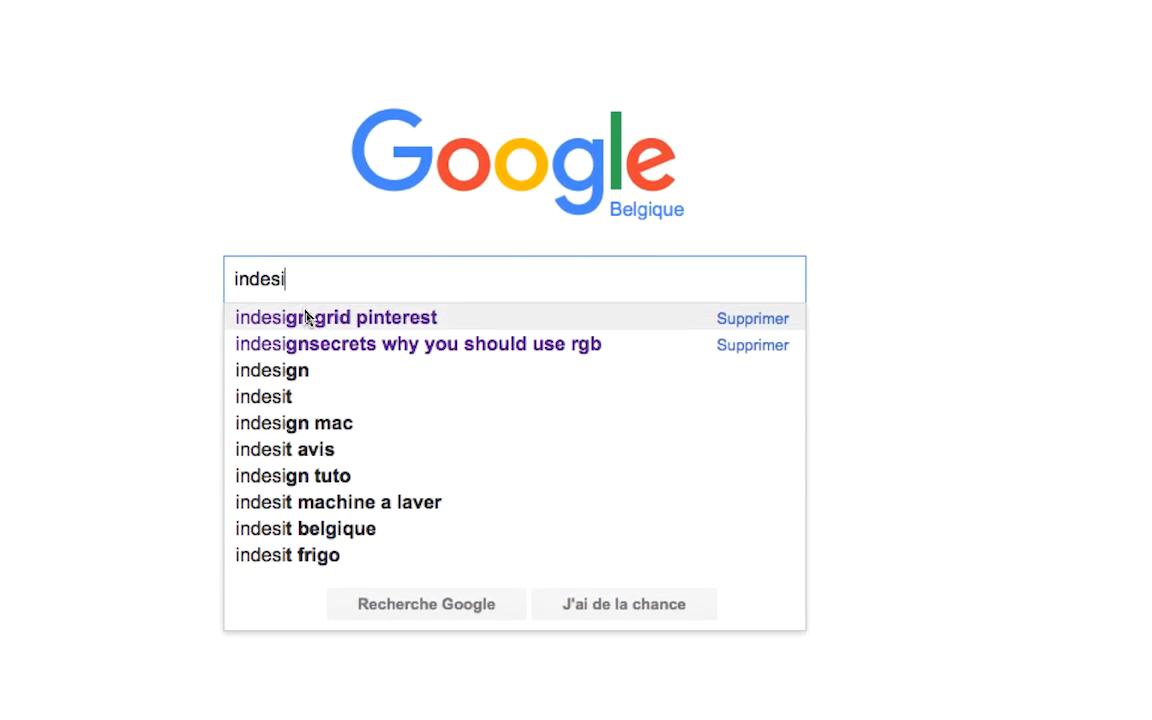
left_click(262, 340)
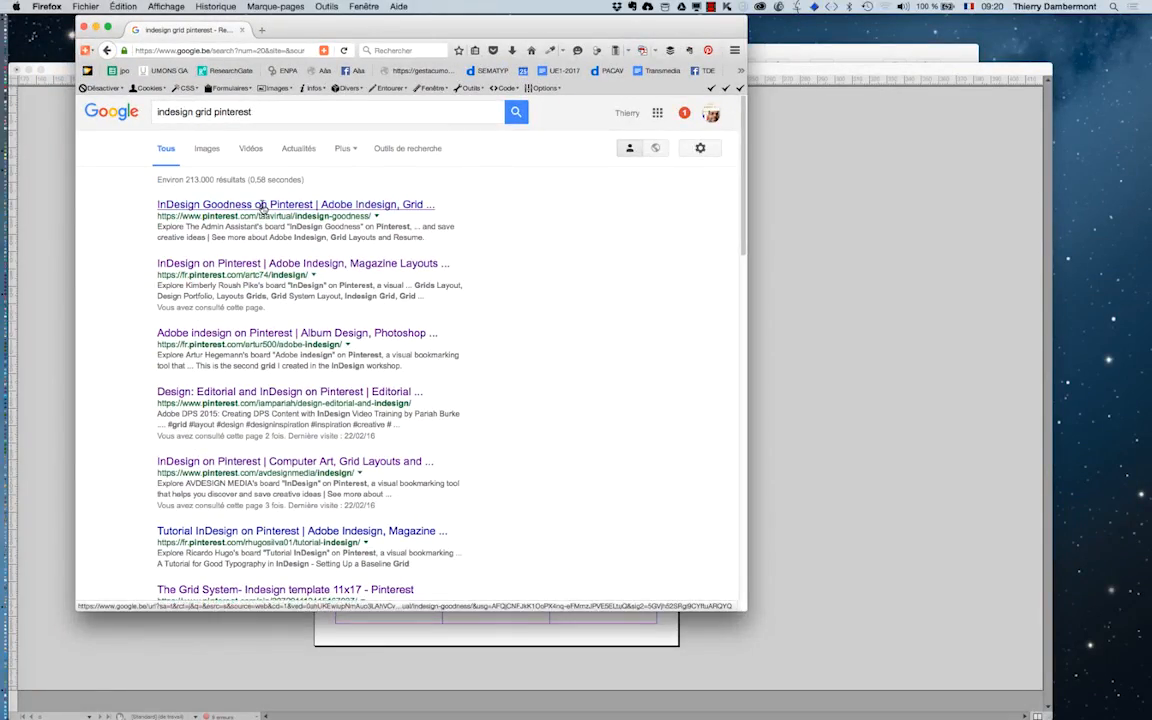
Display the "InDesign Goodness" Pinterest board in its own tab and enlarge the browser window
left_click(272, 205, "super")
left_click(321, 26)
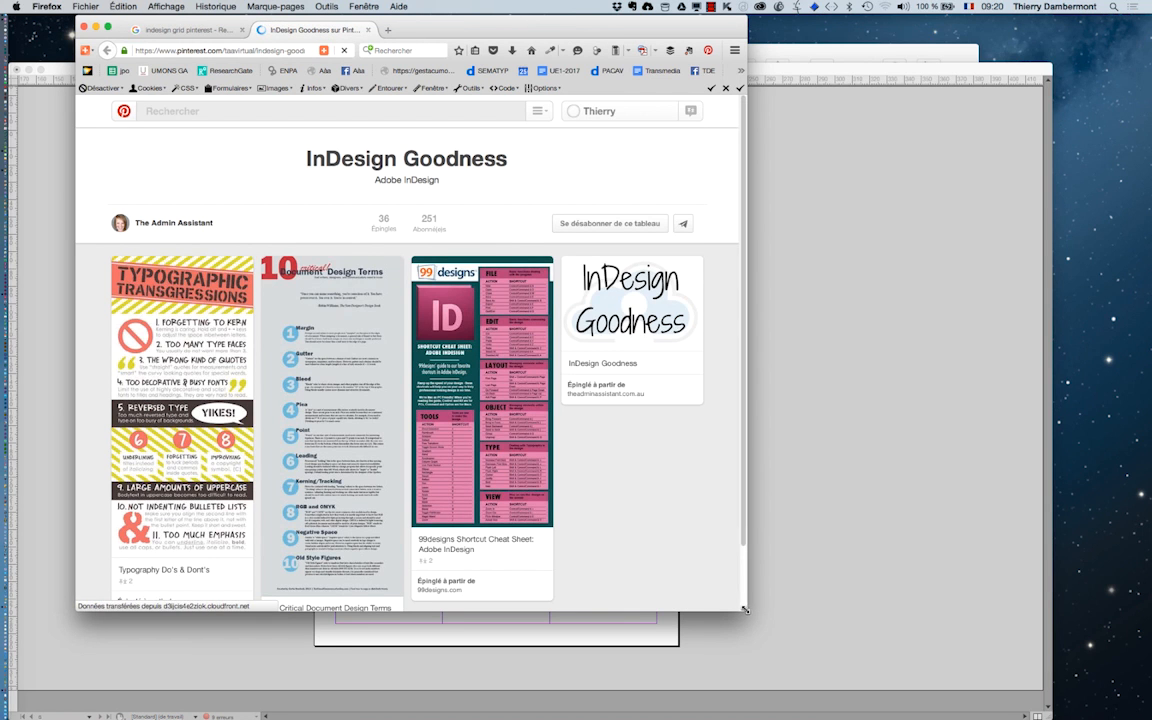
left_click_drag(744, 608, 1031, 651)
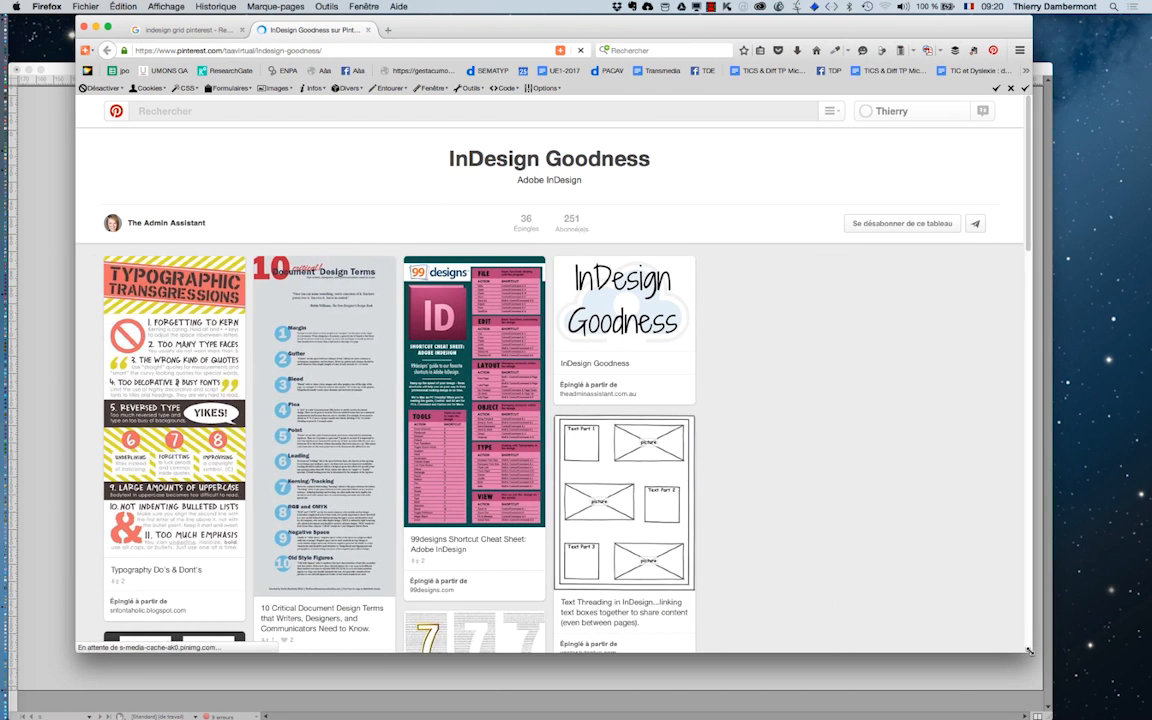
Browse the "InDesign" Pinterest board from the second search result and open its "Newsletter layout with nameplate" pin to examine the layout
left_click(188, 30)
left_click(288, 263)
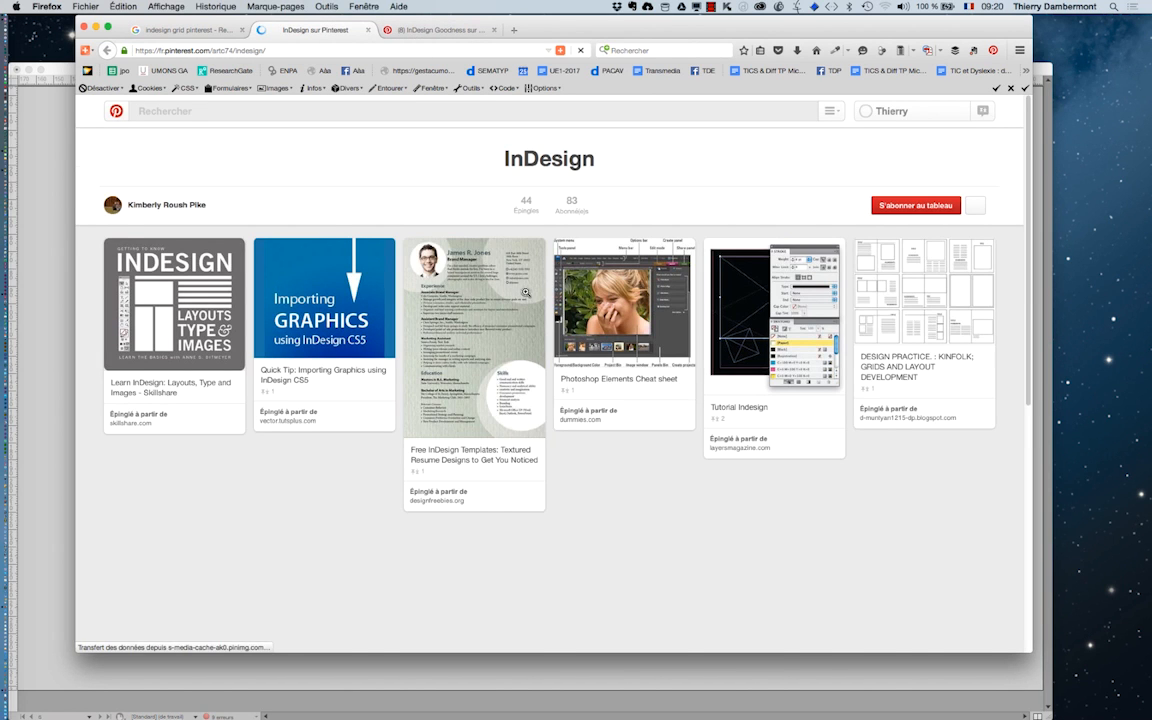
scroll(546, 338, "down", 3)
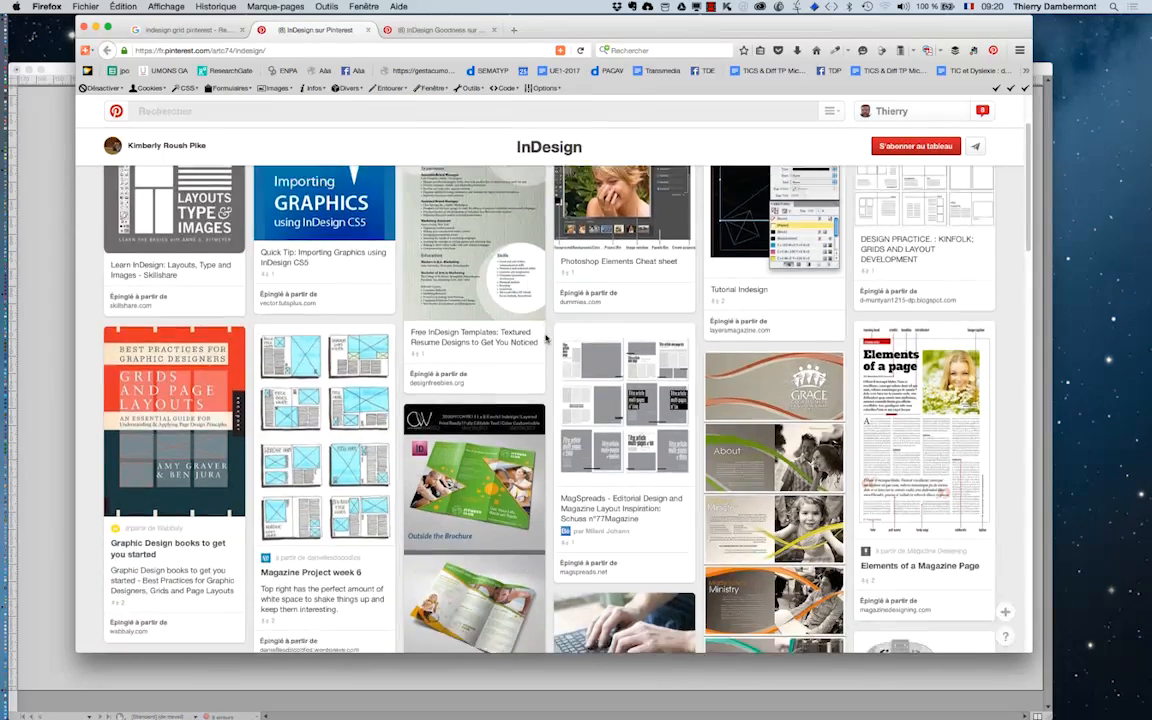
scroll(546, 338, "down", 5)
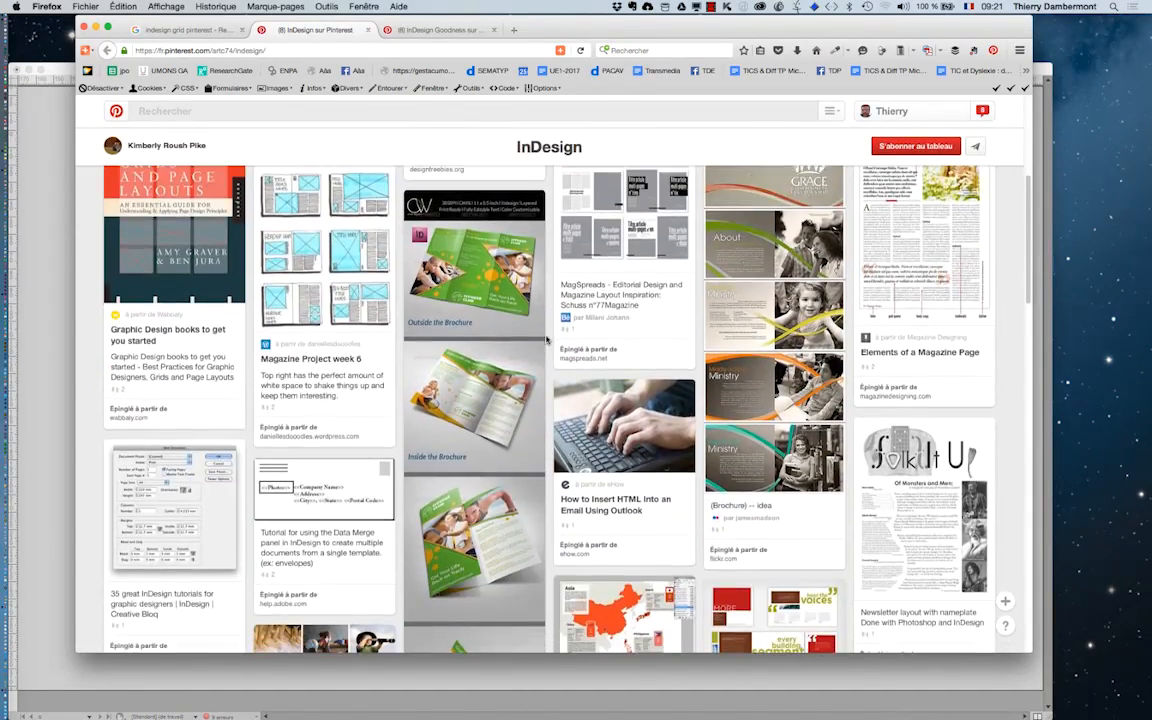
scroll(546, 340, "down", 4)
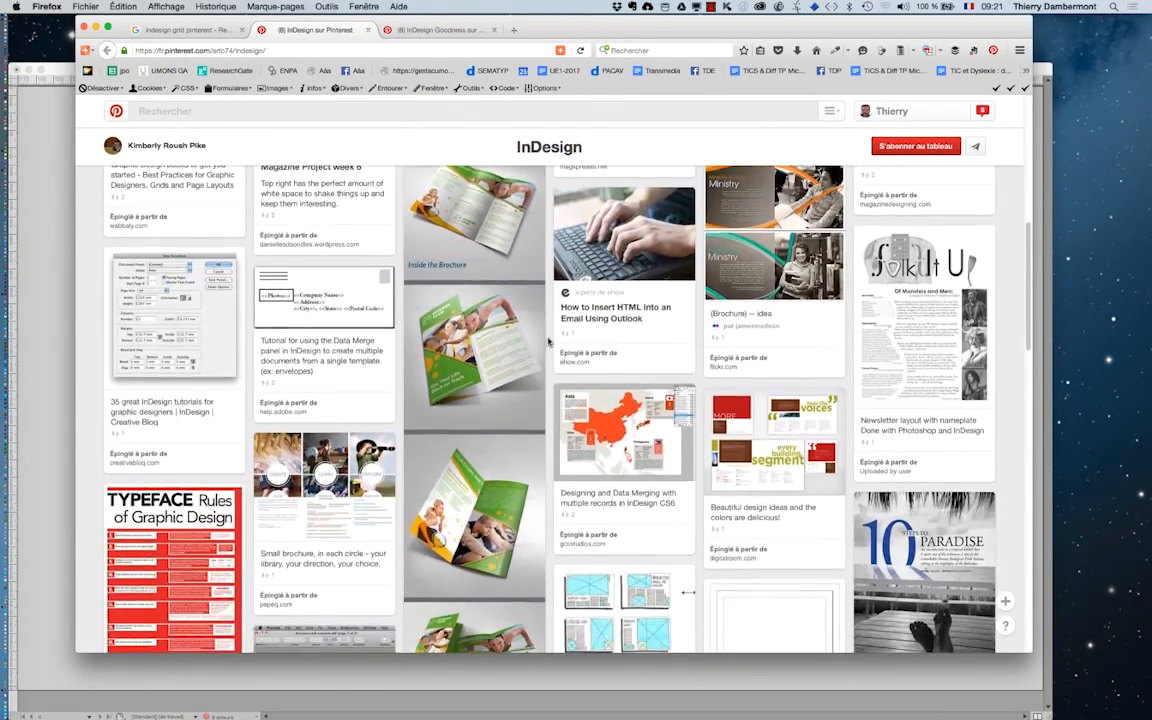
scroll(548, 341, "down", 3)
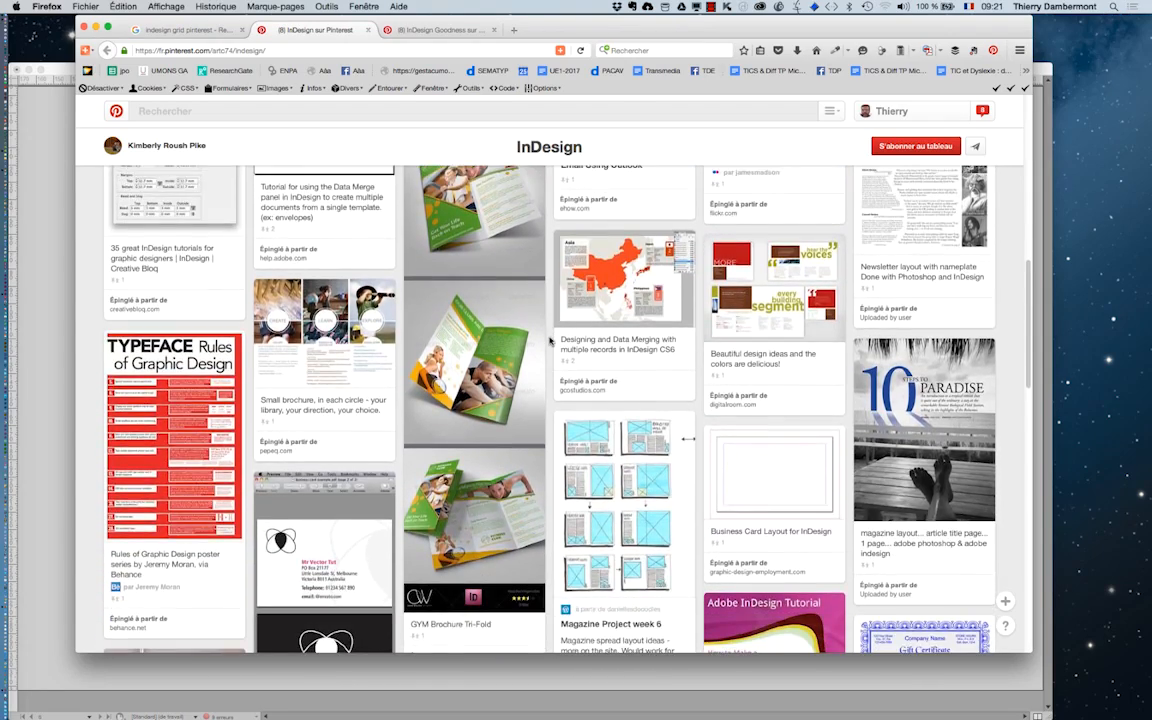
scroll(549, 341, "up", 3)
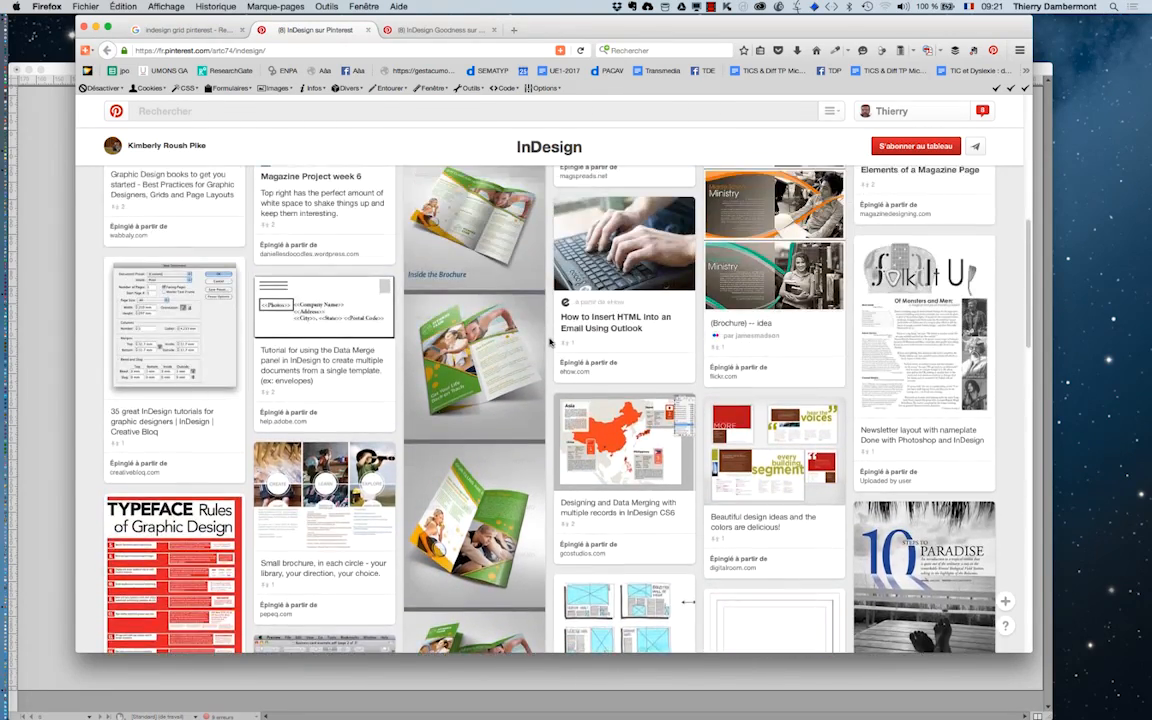
scroll(549, 341, "down", 1)
mouse_move(930, 328)
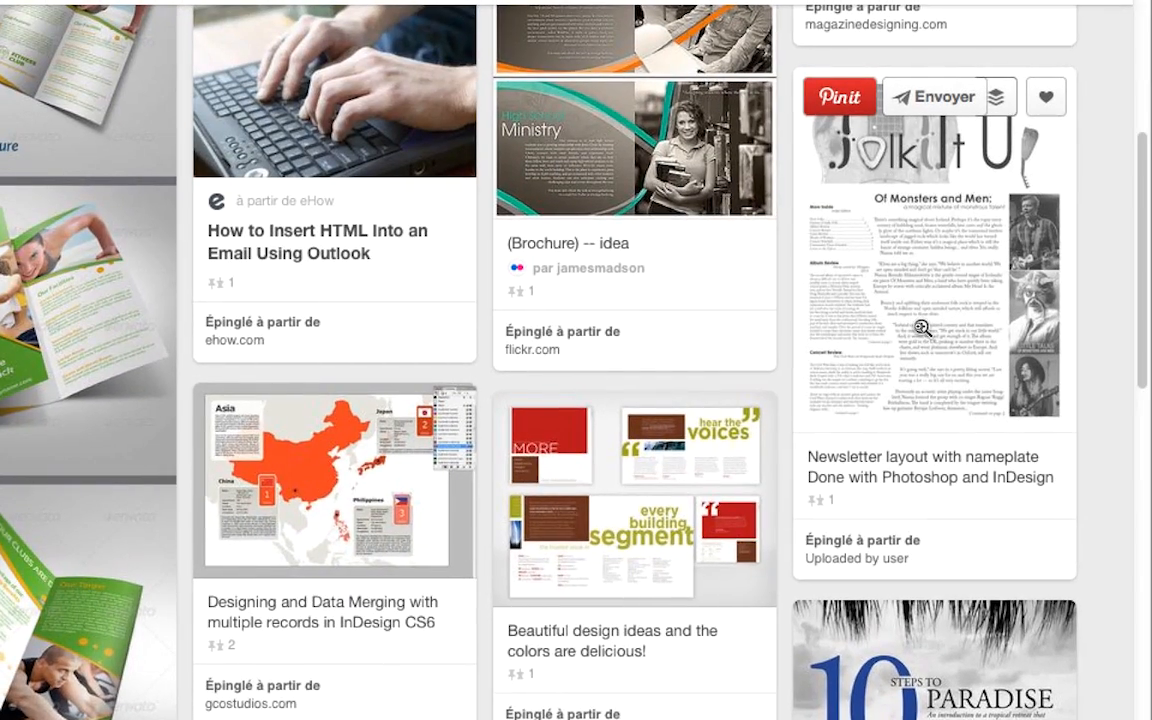
left_click(921, 328)
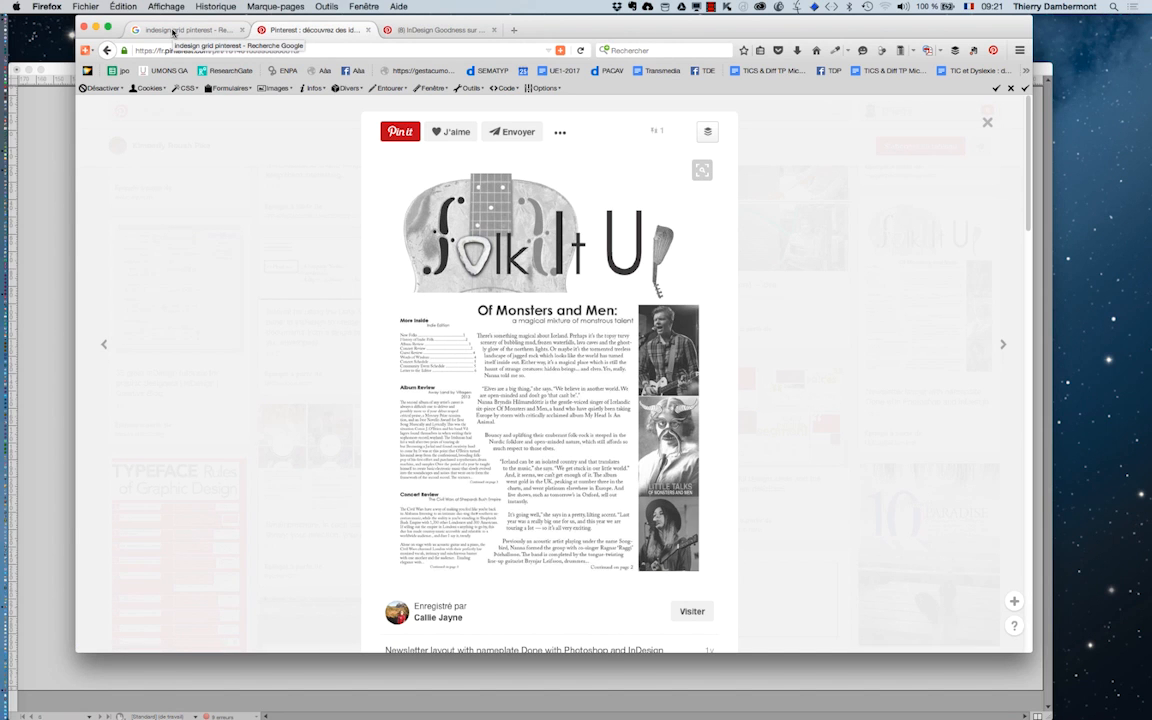
Browse the "Adobe indesign" Pinterest board from the search results in its own tab and examine its "Elements of a Magazine Page" pin
left_click(173, 33)
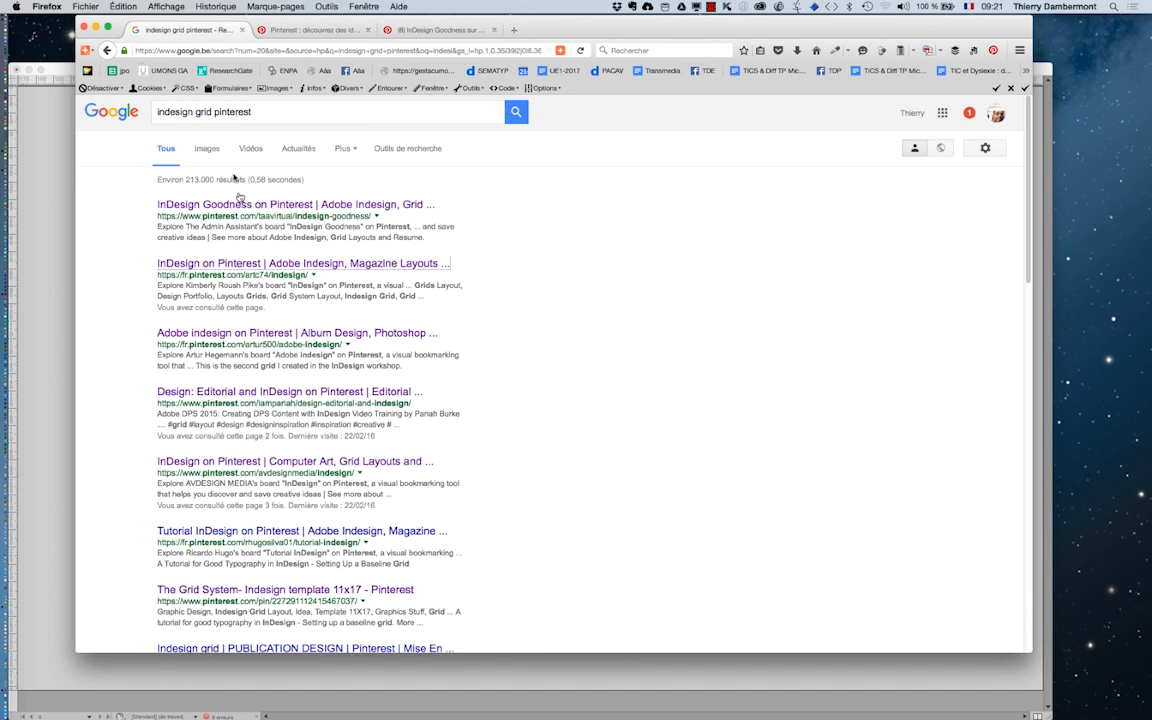
left_click(257, 333, "super")
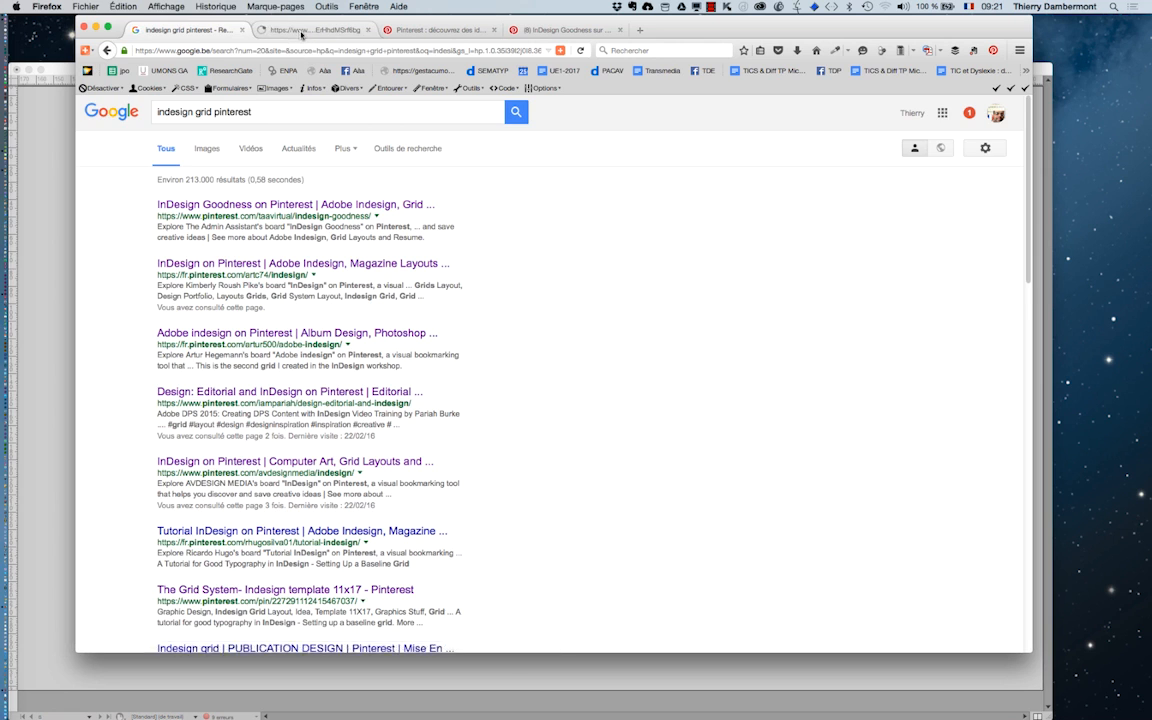
left_click(272, 31)
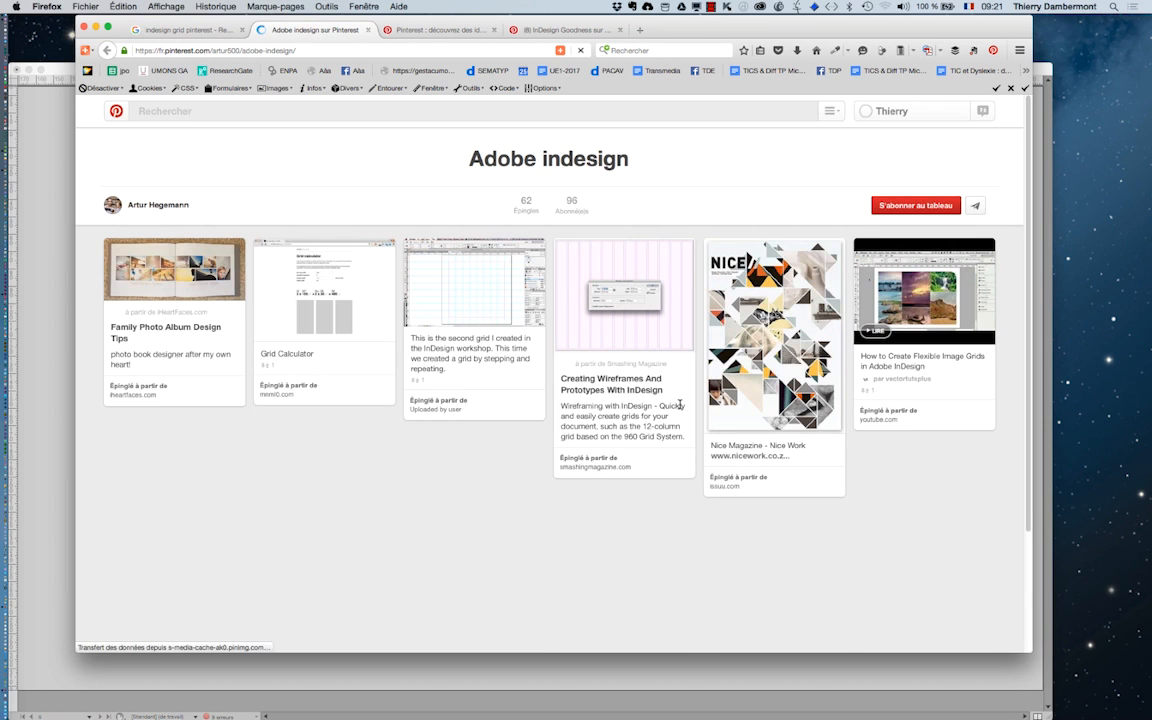
scroll(680, 403, "down", 5)
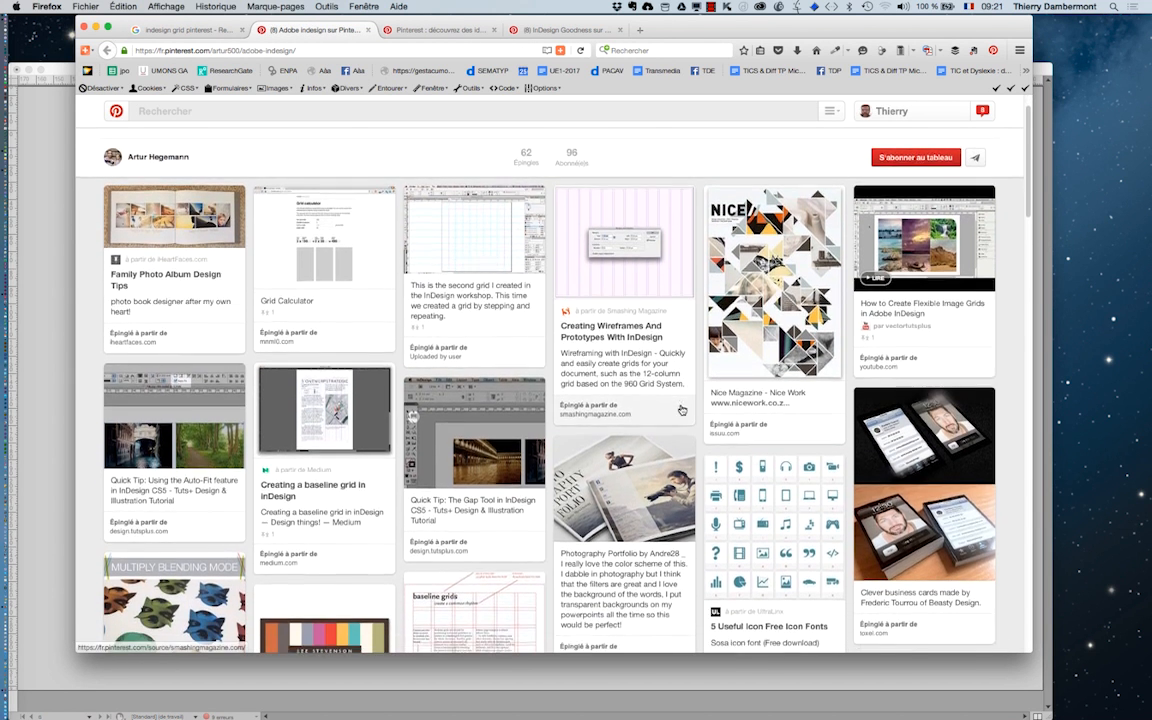
scroll(683, 408, "down", 10)
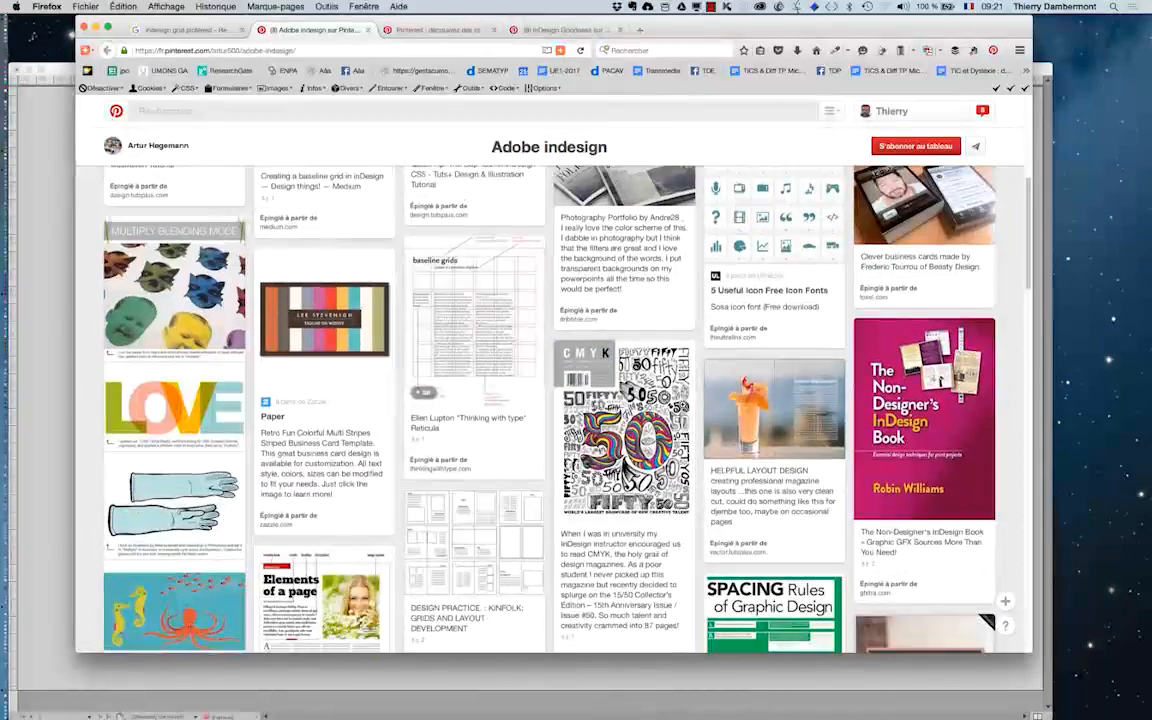
scroll(683, 410, "down", 8)
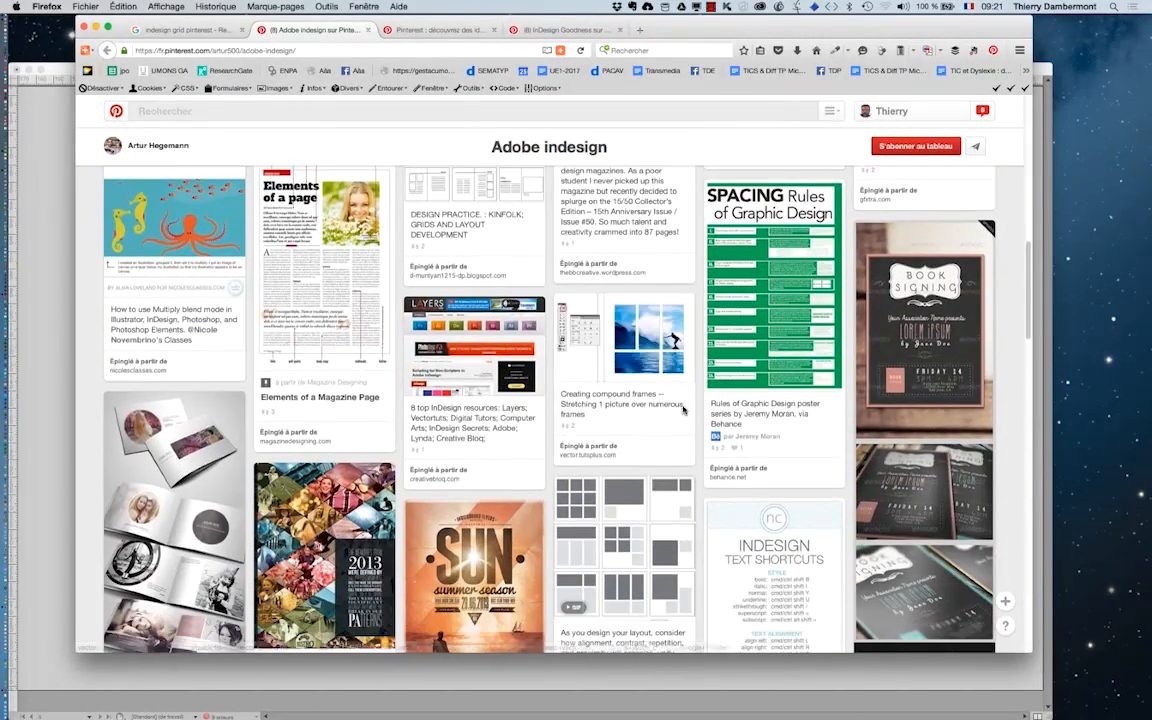
left_click(286, 244)
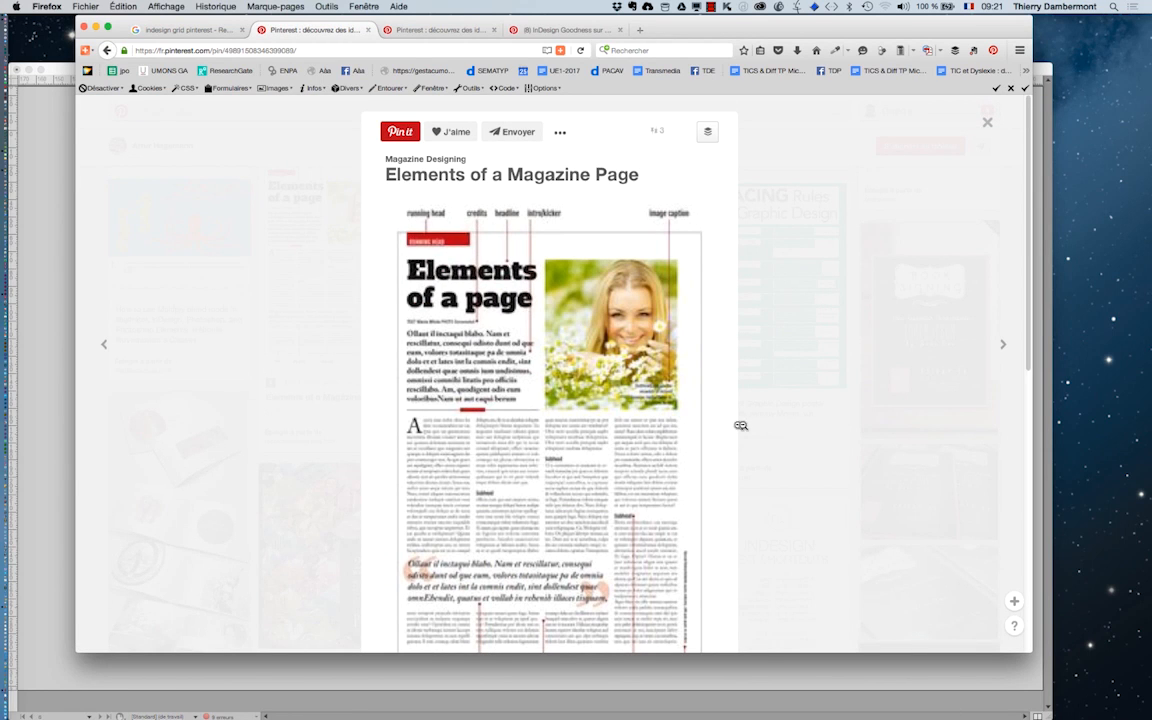
scroll(748, 422, "down", 2)
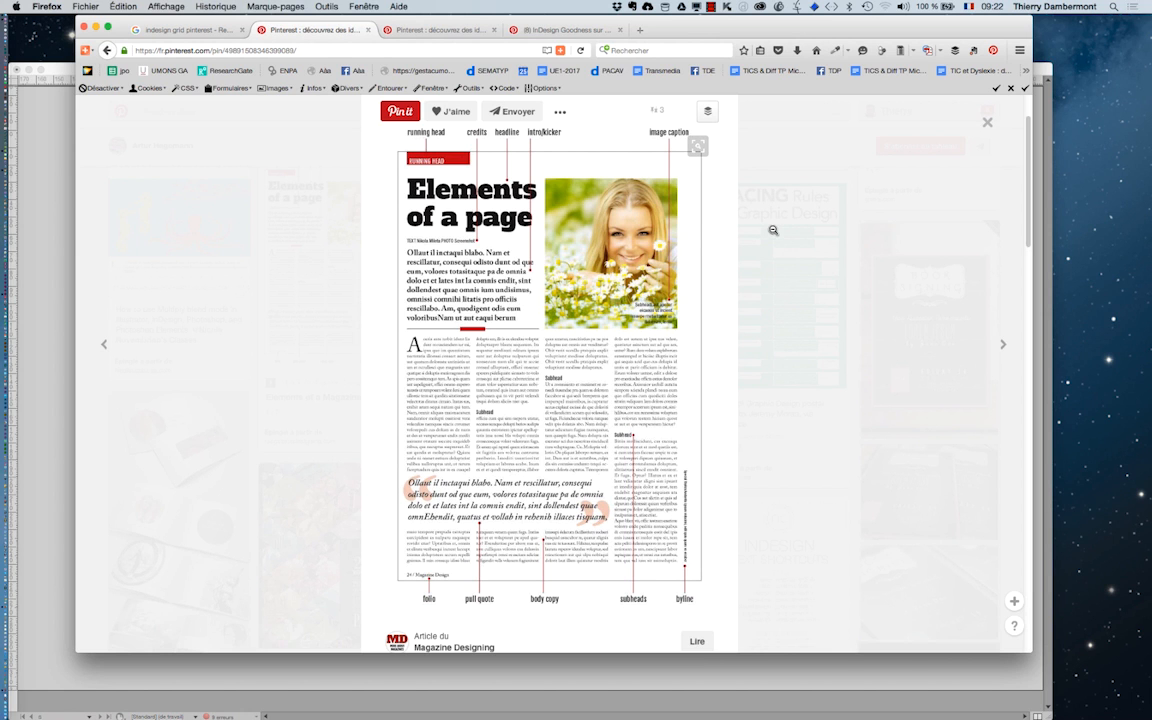
Switch back to InDesign, select the text block above the wide squirrel photo and place the Character panel beside it
left_click(52, 228)
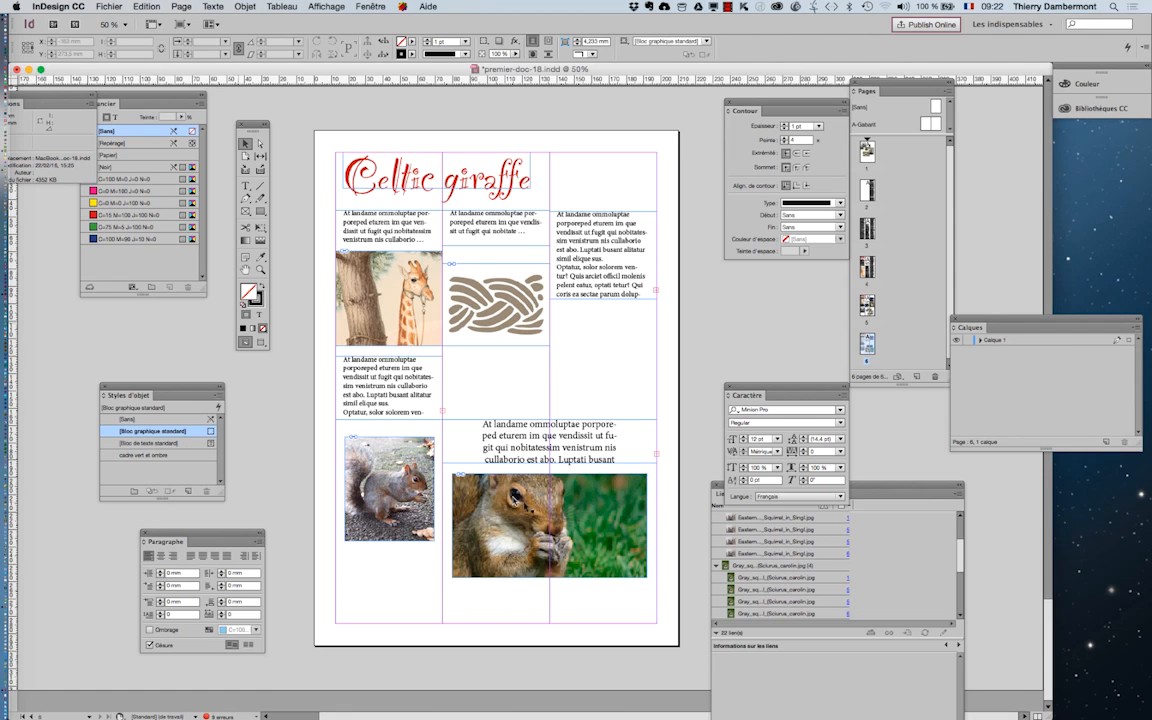
left_click(525, 452)
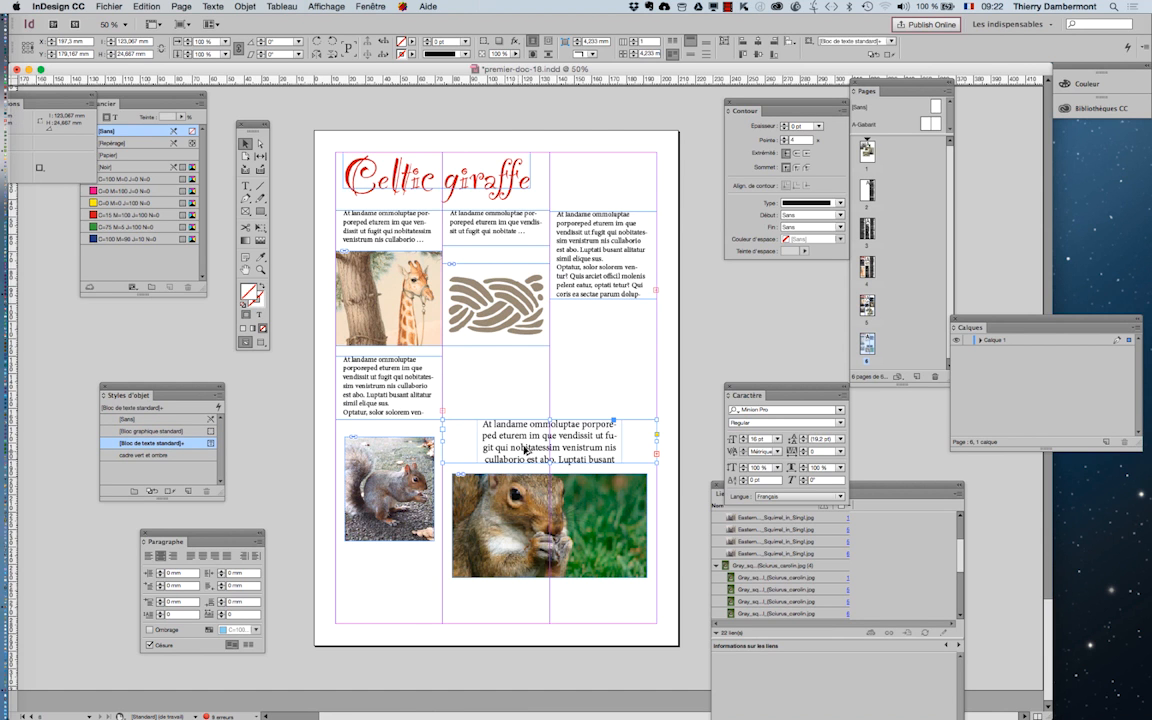
scroll(525, 452, "up", 2)
left_click_drag(765, 387, 921, 478)
left_click_drag(790, 488, 889, 567)
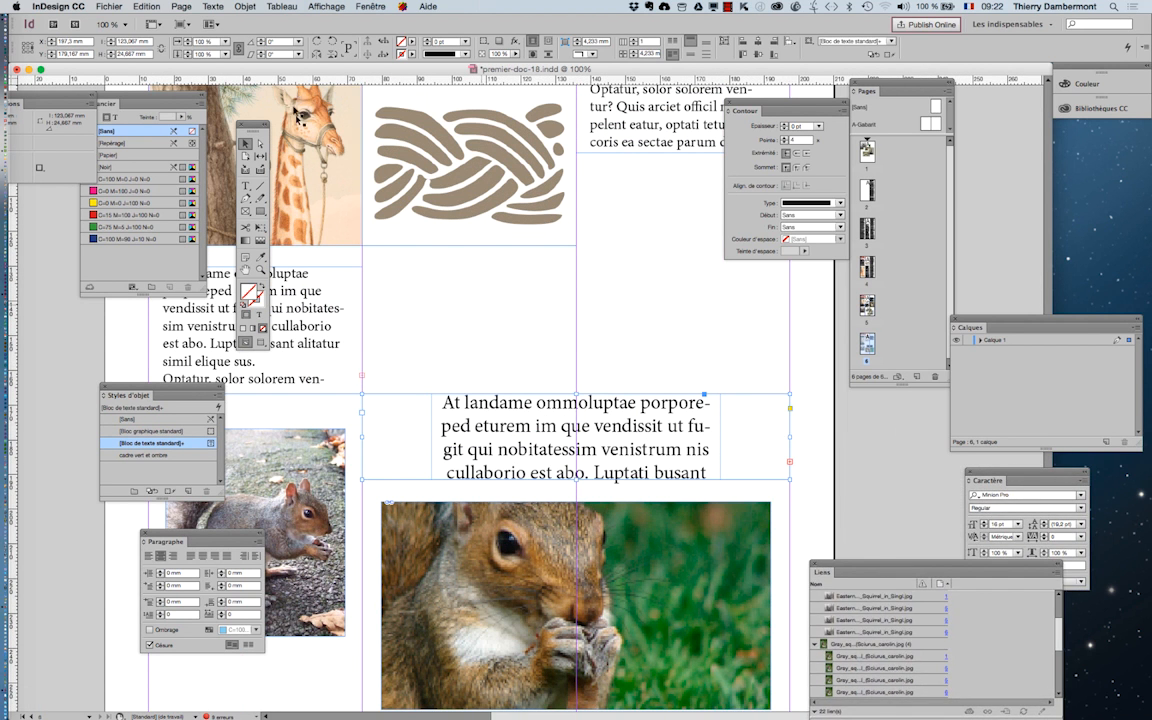
left_click_drag(982, 475, 768, 392)
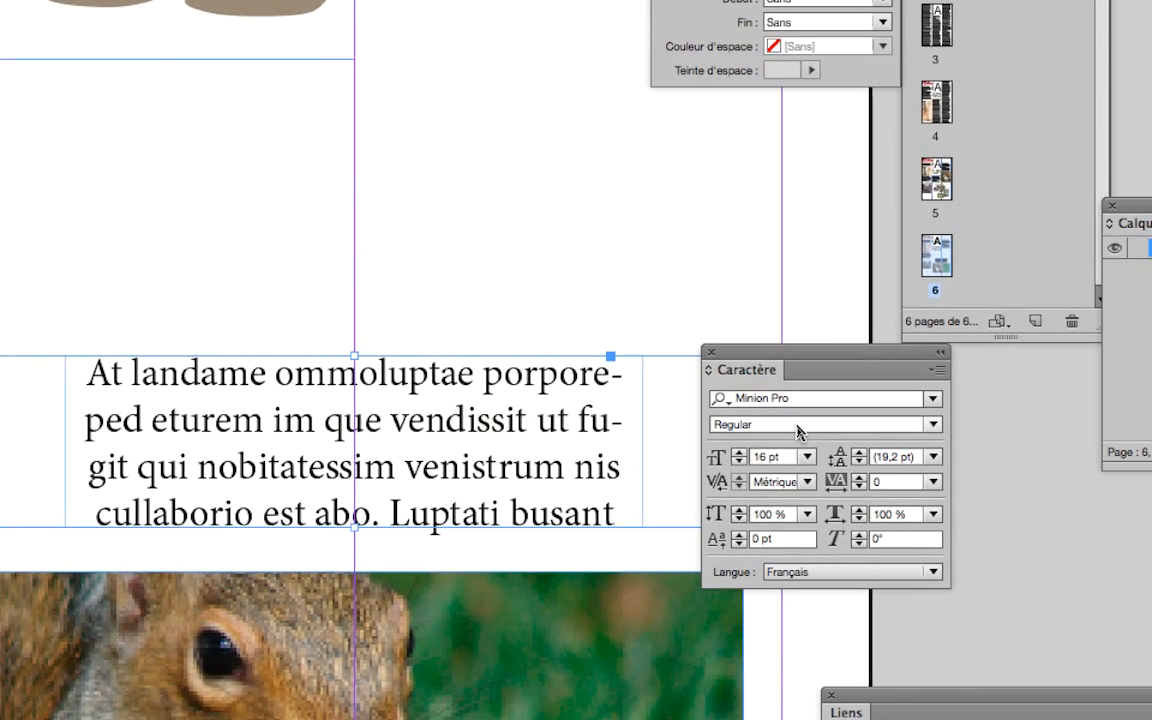
Set the font style of the selected Minion Pro text block to Italic
left_click(795, 440)
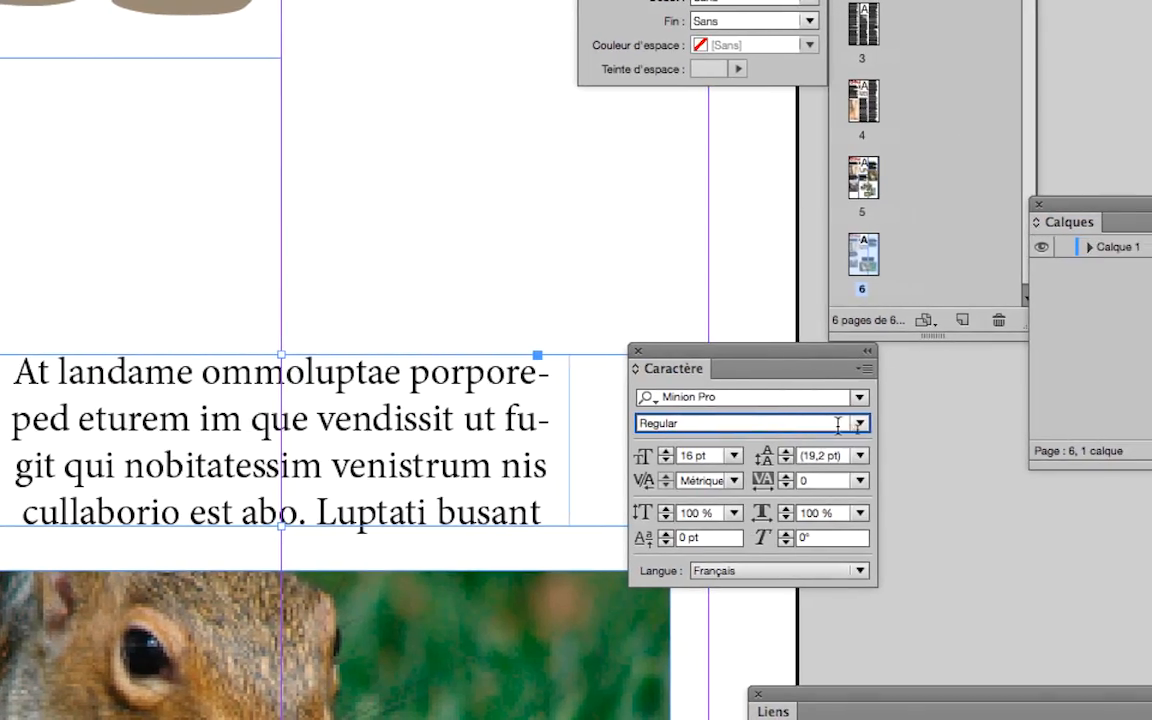
left_click(846, 423)
left_click(735, 513)
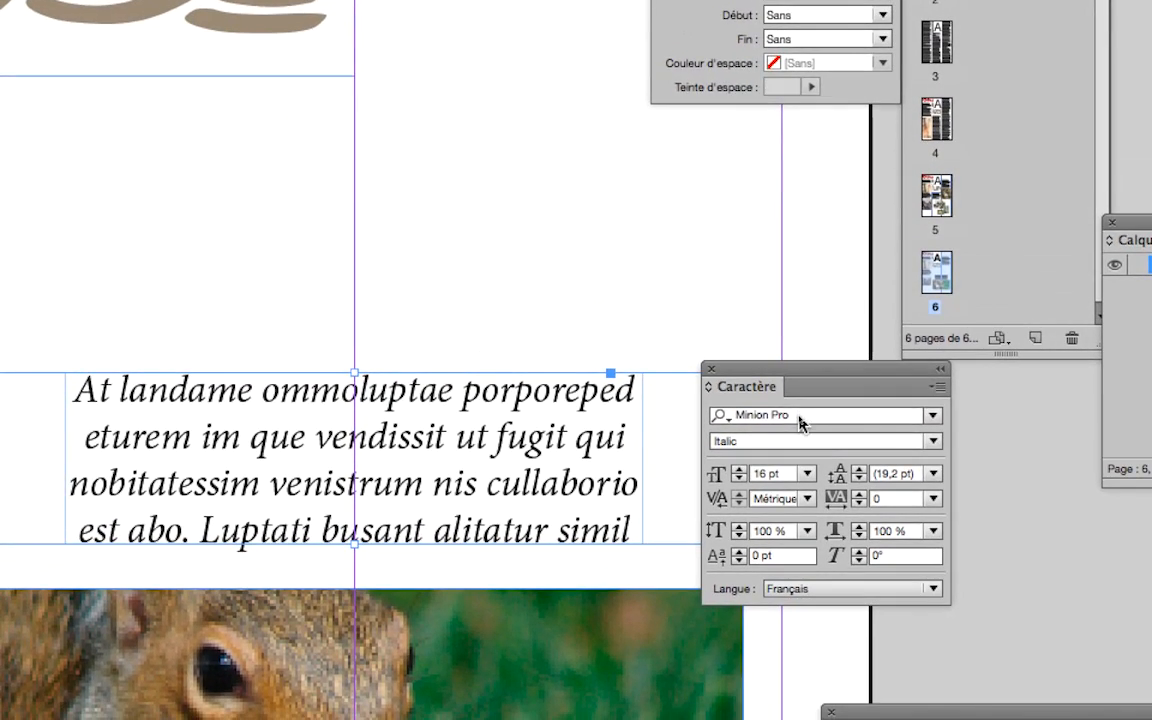
Step forward through the font list, previewing Myanmar MN and Myriad Pro on the block, and stop at Noteworthy Light
left_click(785, 345)
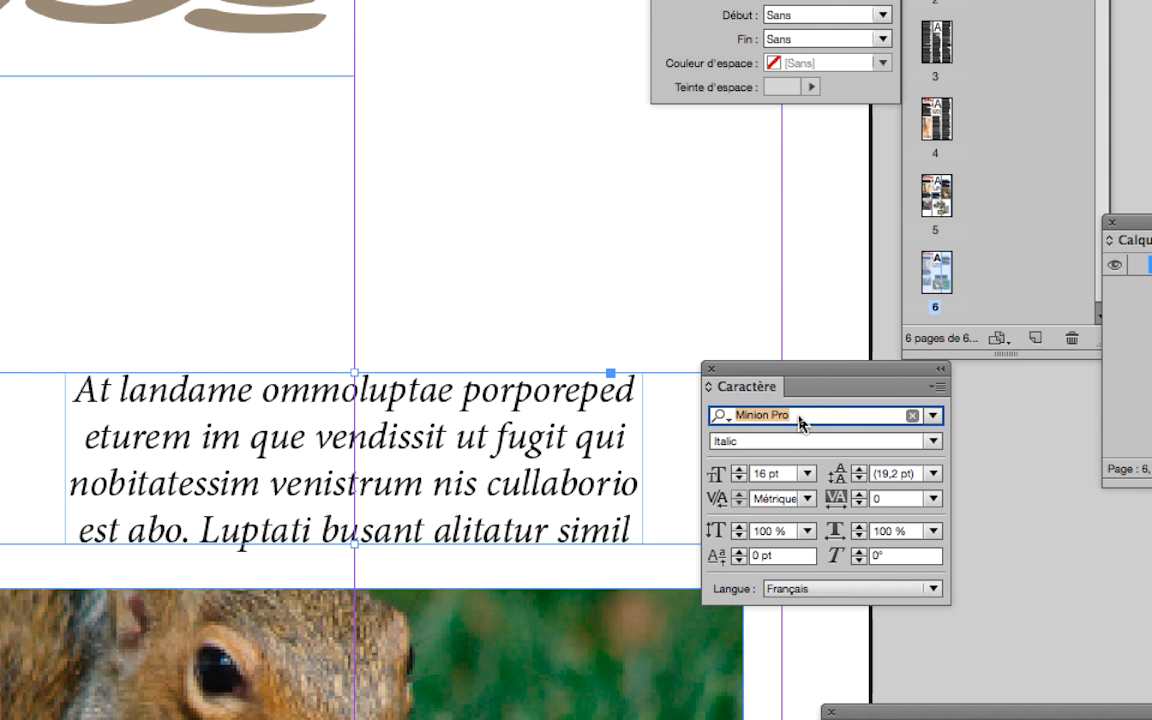
key("Down")
key("Down")
key("Down")
key("Down")
key("Down")
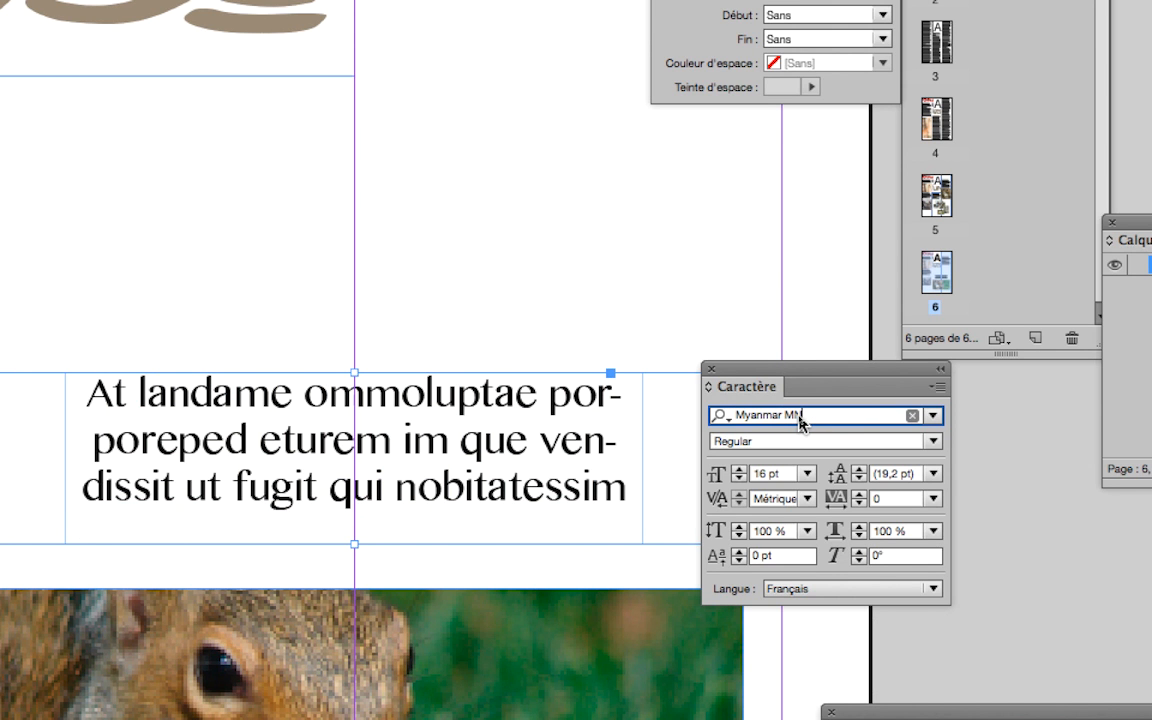
key("Down")
key("Down")
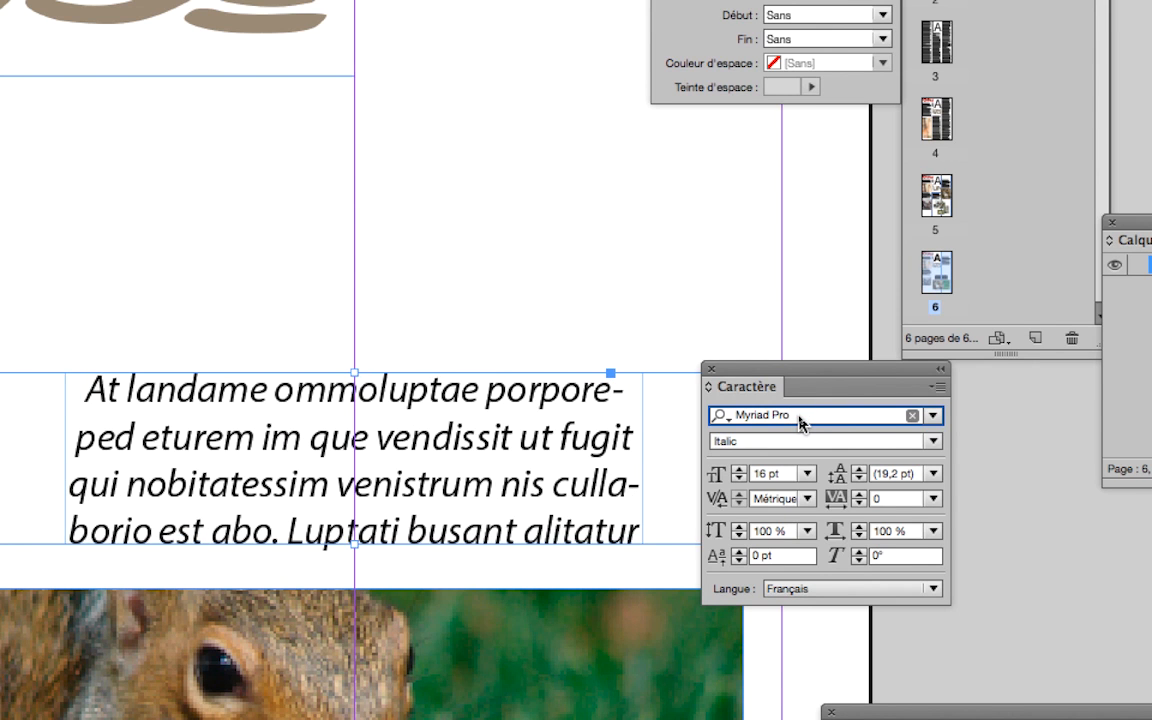
key("Down")
key("Down")
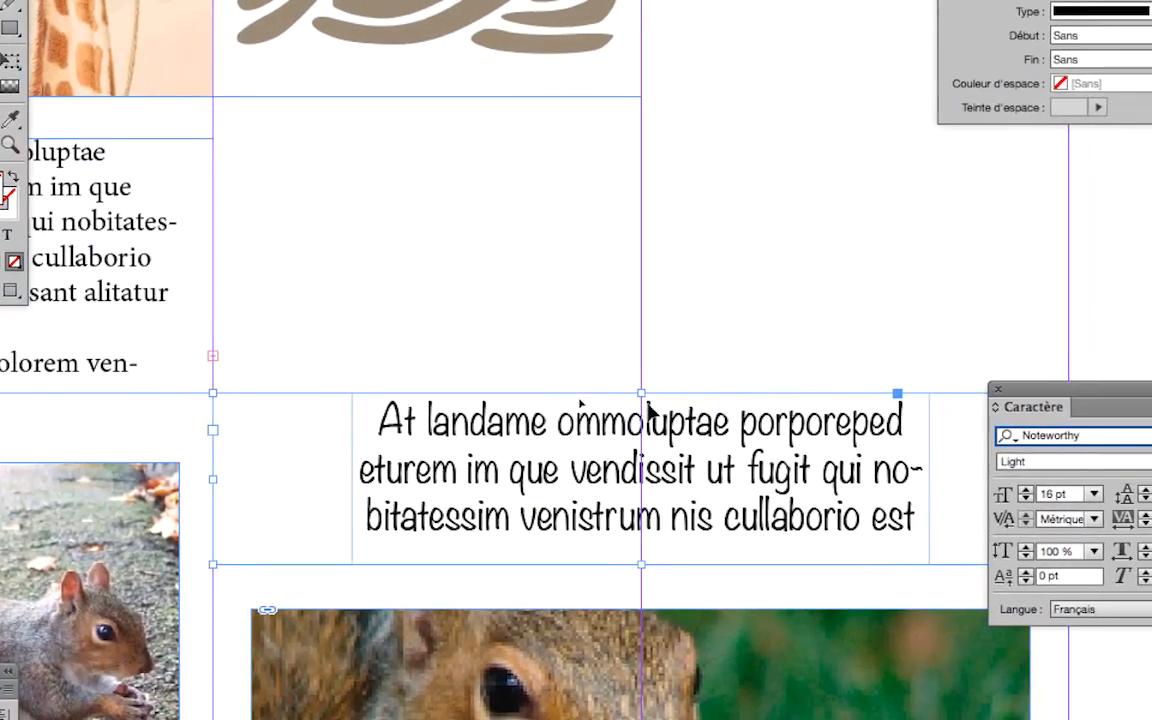
Extend the text frame upward to about 34.3 mm high and insert the word "école" after "At" in its first line
mouse_move(641, 393)
left_mouse_down()
mouse_move(645, 327)
mouse_move(645, 369)
left_mouse_up()
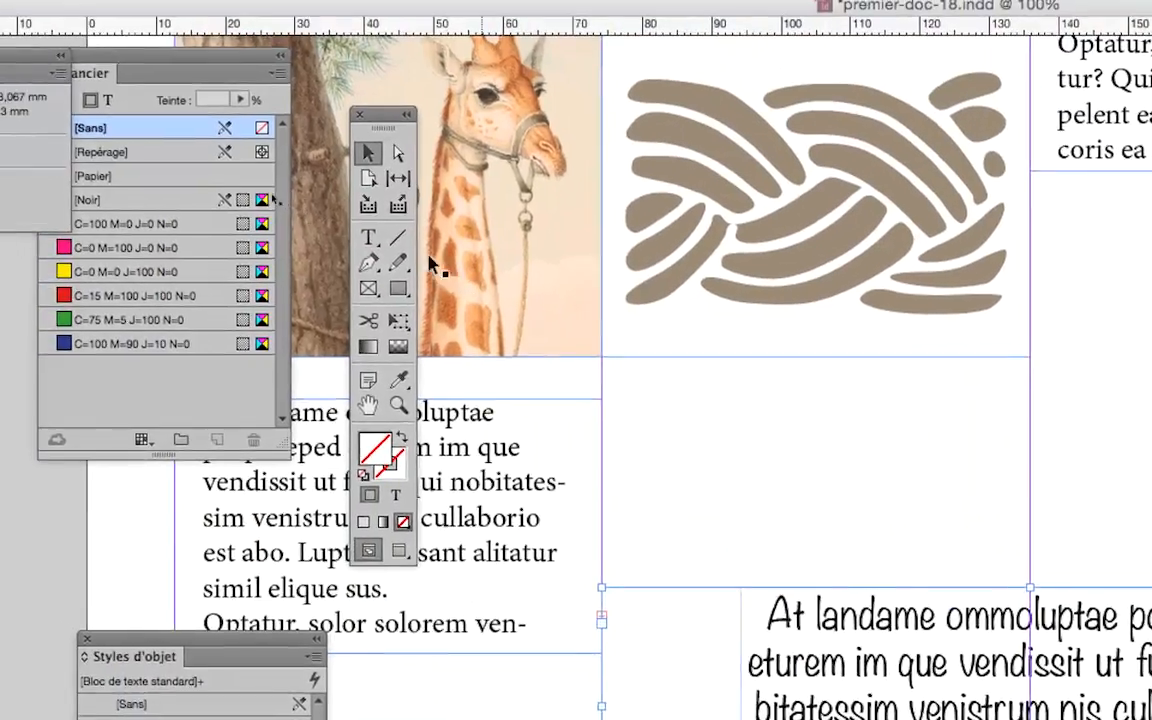
left_click(368, 238)
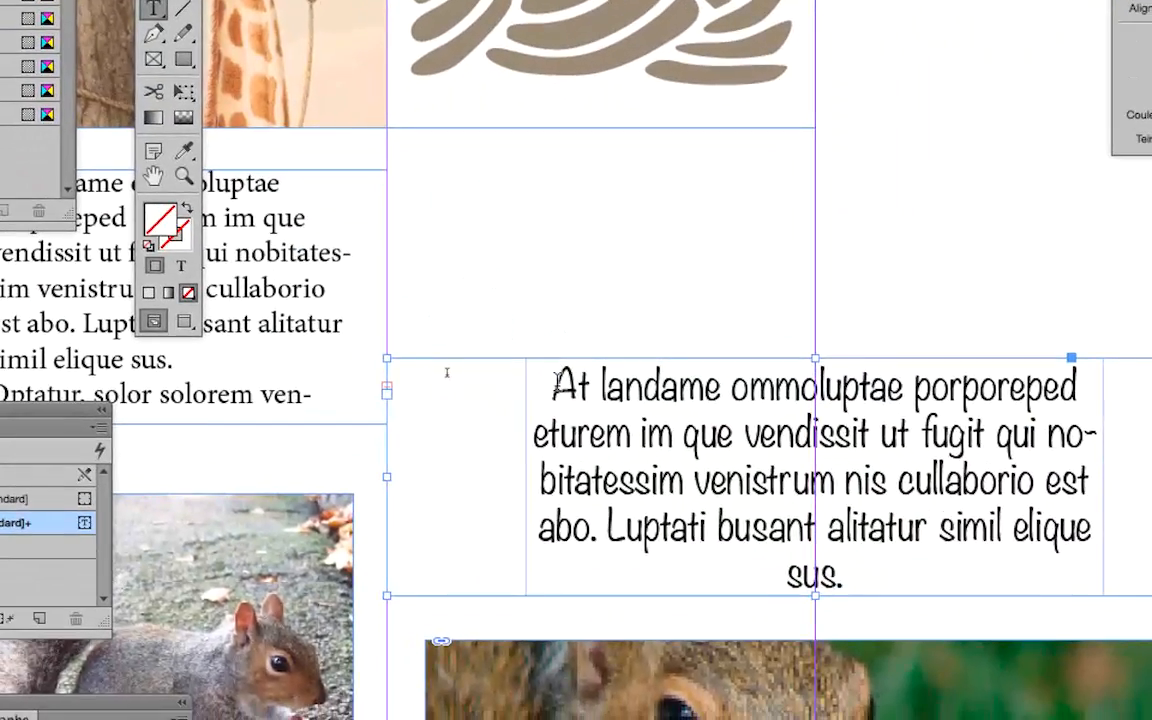
left_click(556, 398)
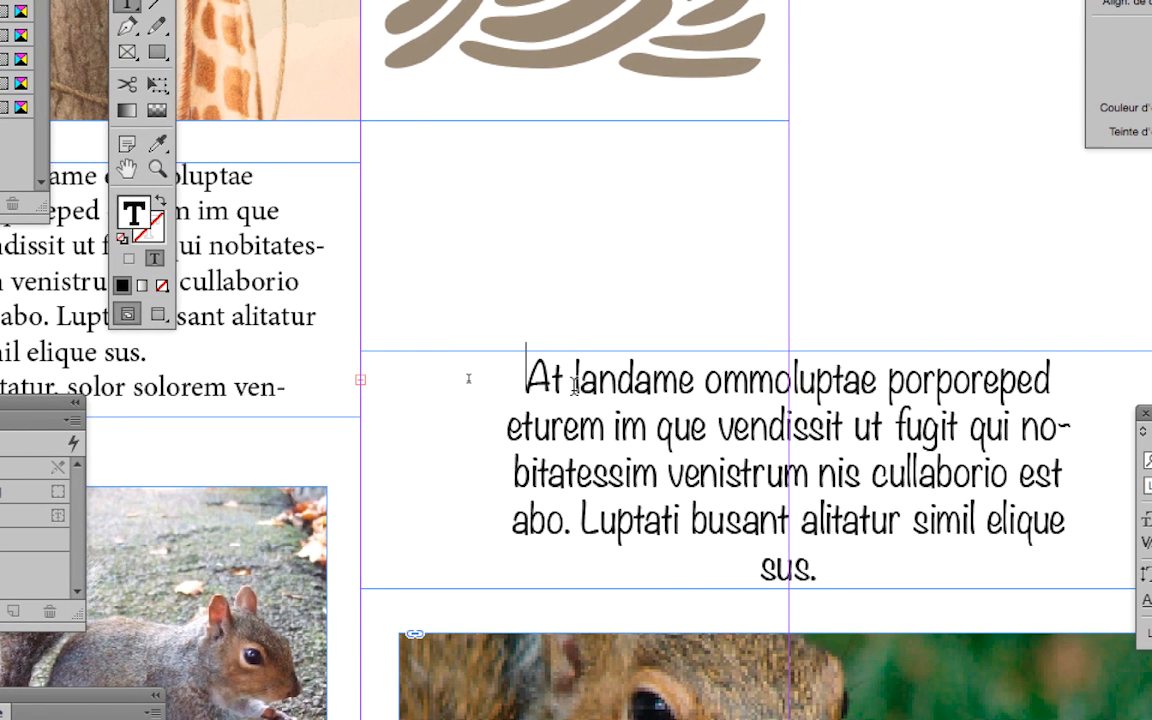
type("école")
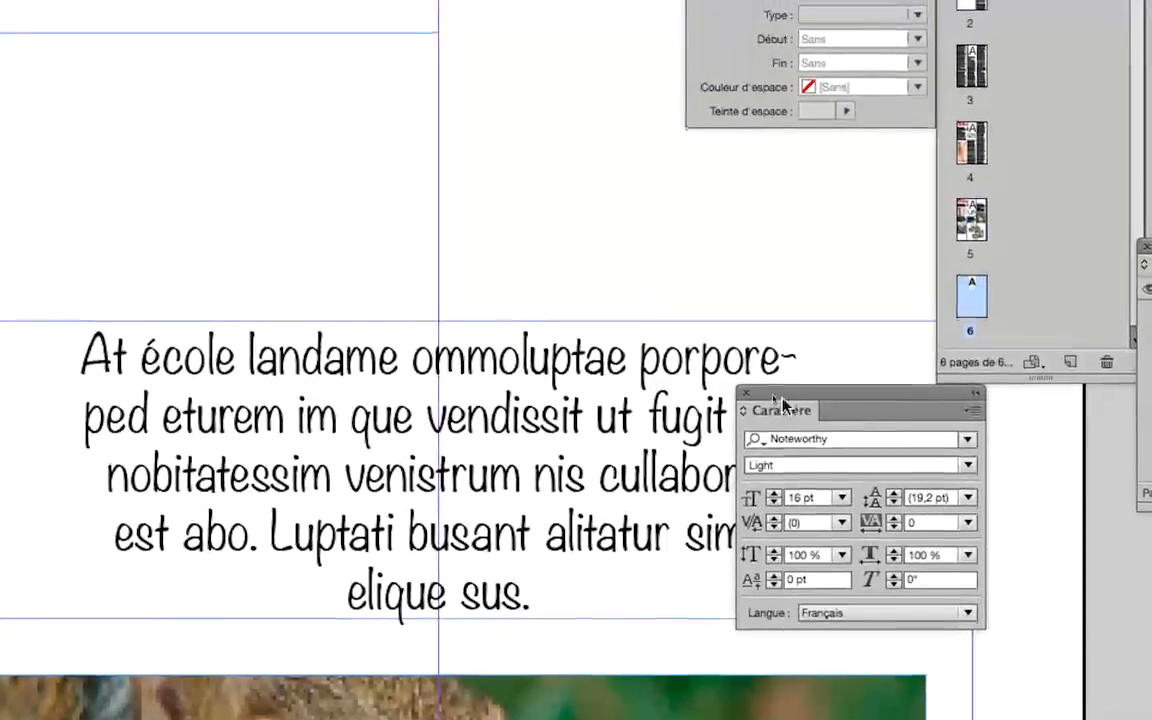
Try Myriad Web Pro and Myanmar Sangam MN from the Character panel with only the insertion point in the text
left_click_drag(784, 404, 647, 355)
left_click(716, 409)
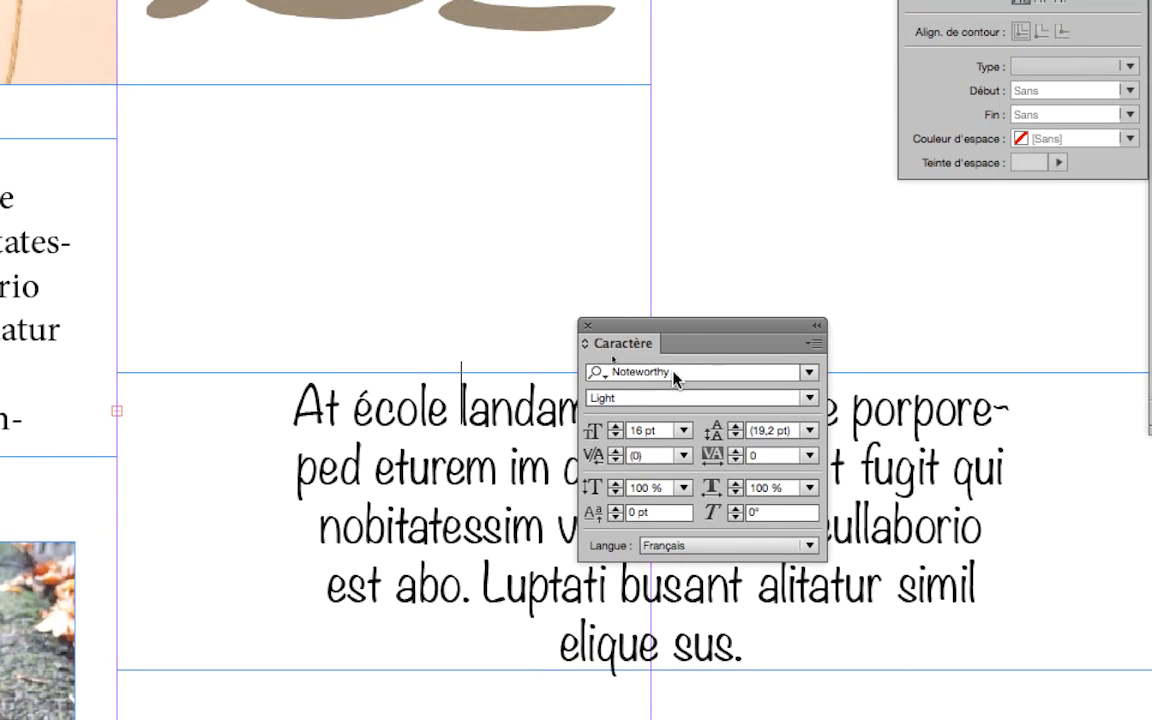
type("Myriad Web Pro")
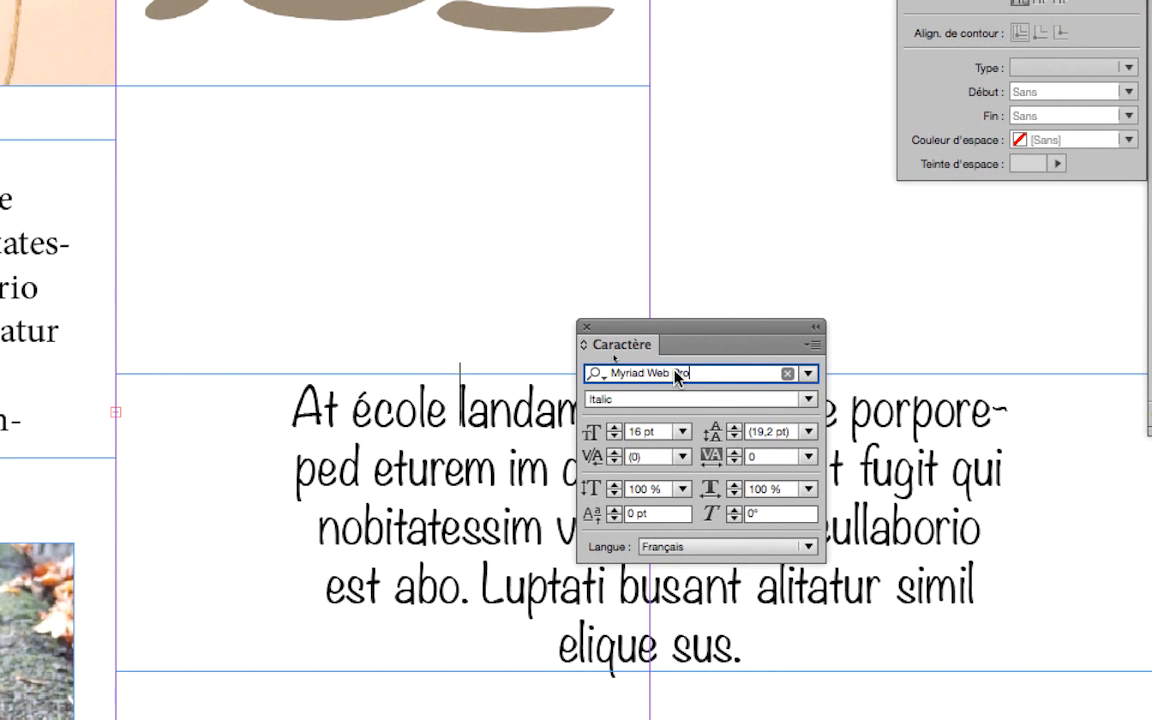
key("Up")
key("Up")
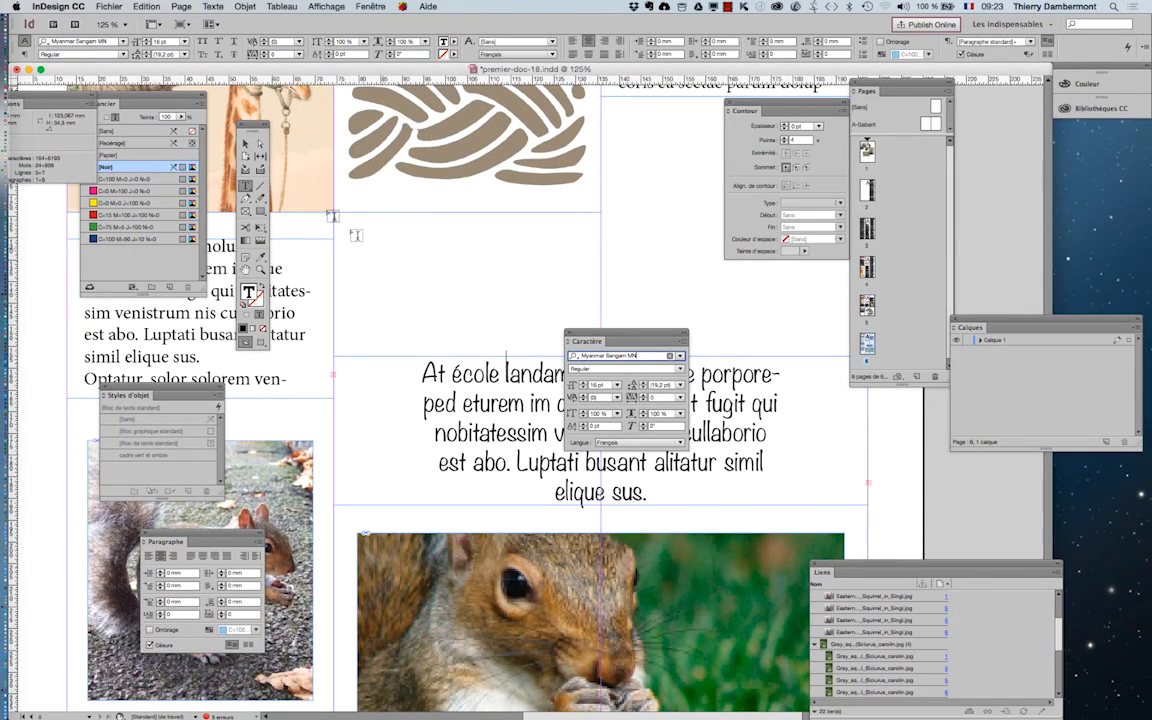
key("Escape")
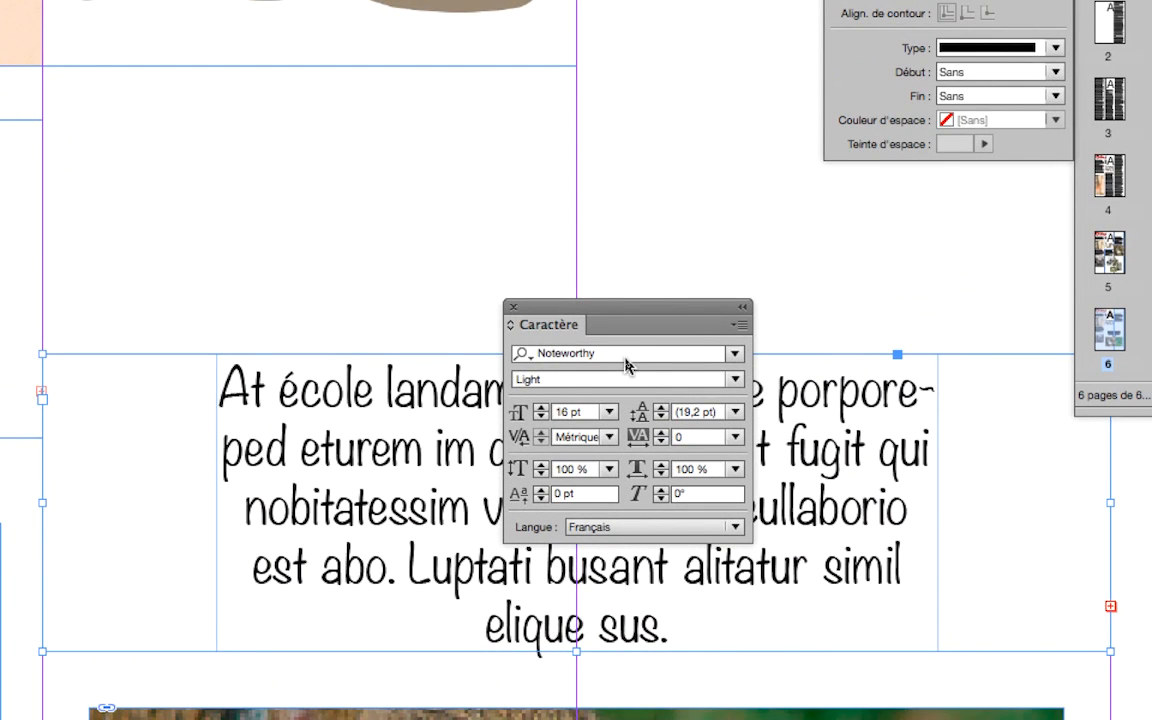
Step backward through the font list with the whole block selected, comparing fonts on the accented word, and choose Kohinoor Devanagari Light
left_click(625, 355)
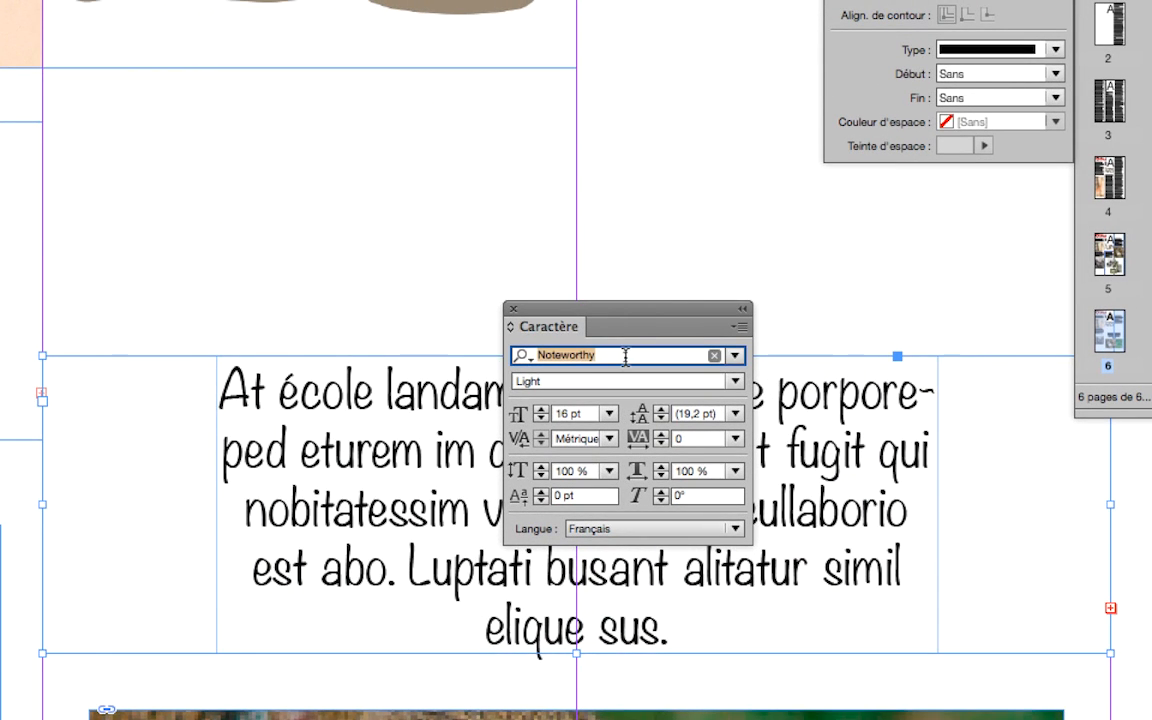
key("Up")
key("Up")
key("Up")
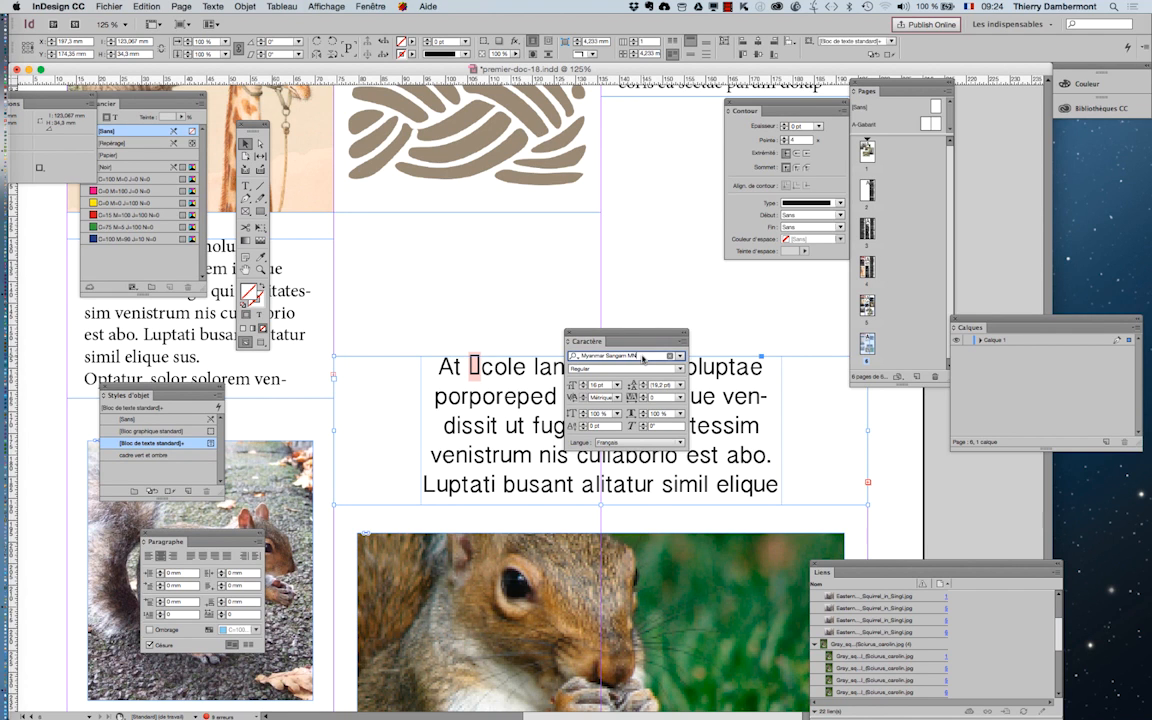
type("Monaco")
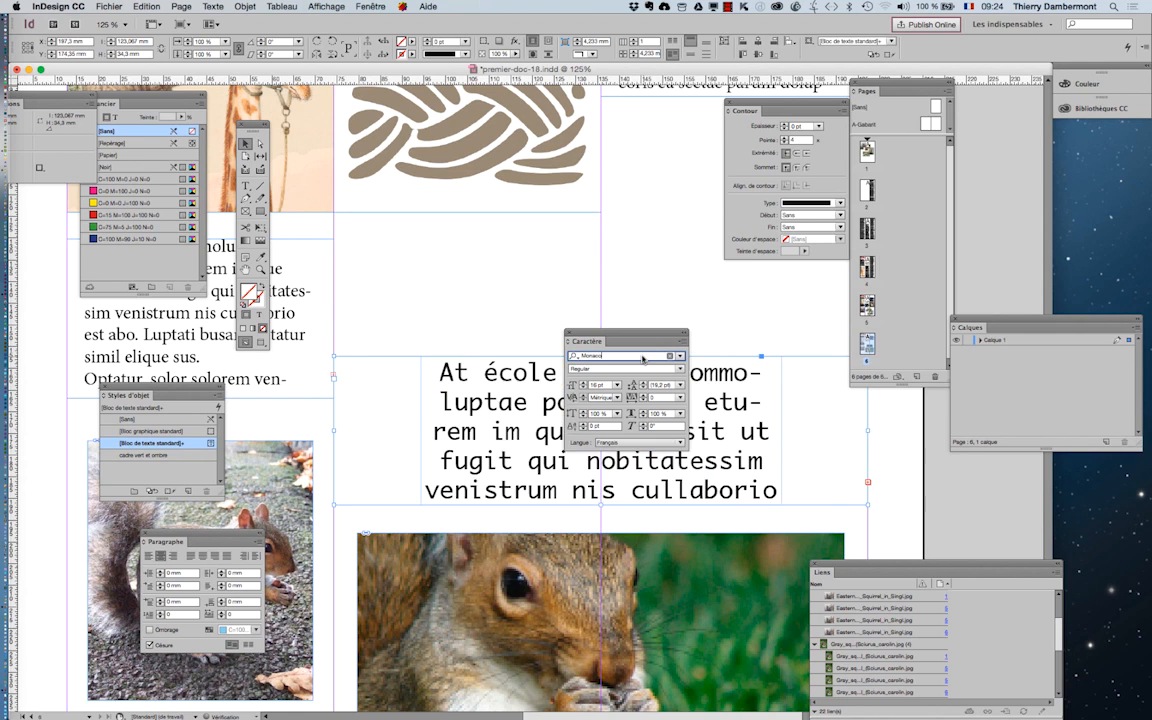
key("Up")
key("Up")
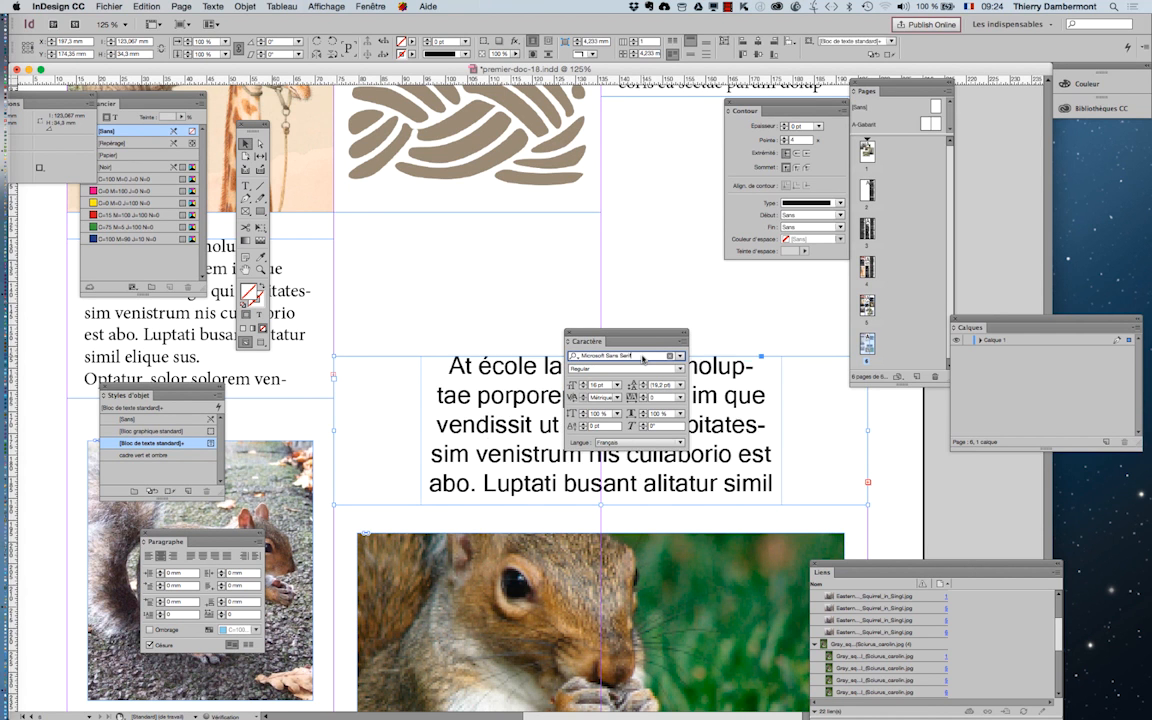
key("Up")
key("Down")
key("Up")
key("Up")
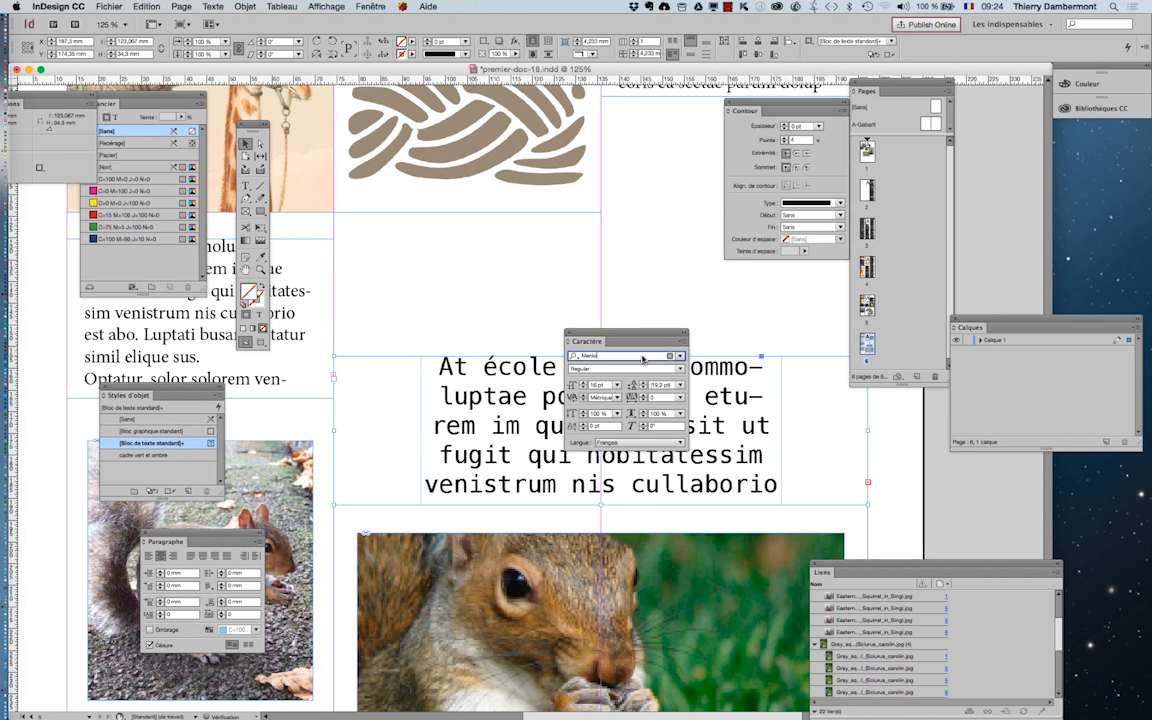
key("Up")
key("Up")
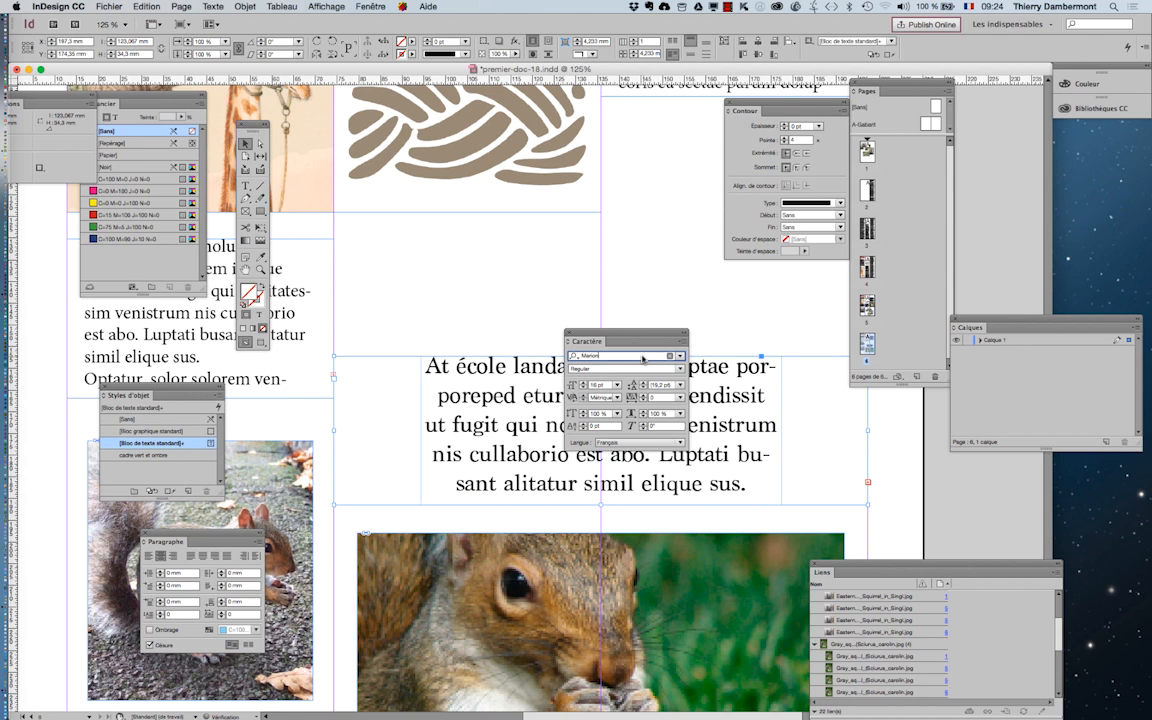
key("Up")
key("Up")
key("Up")
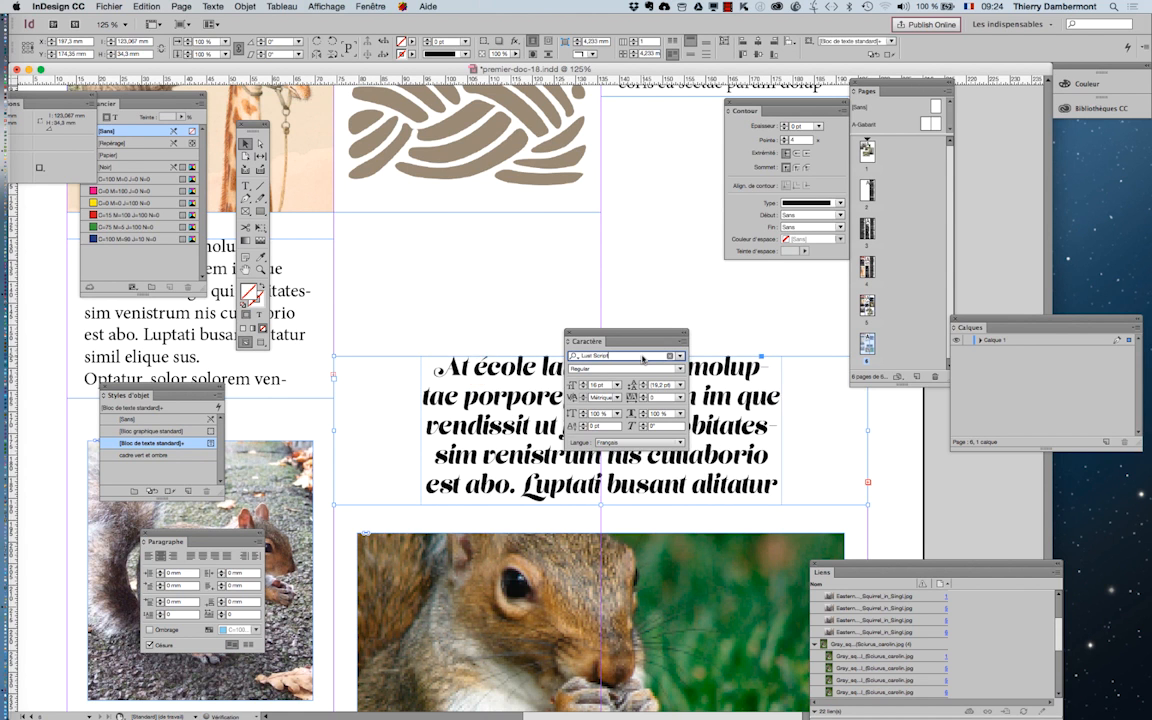
key("Up")
key("Up")
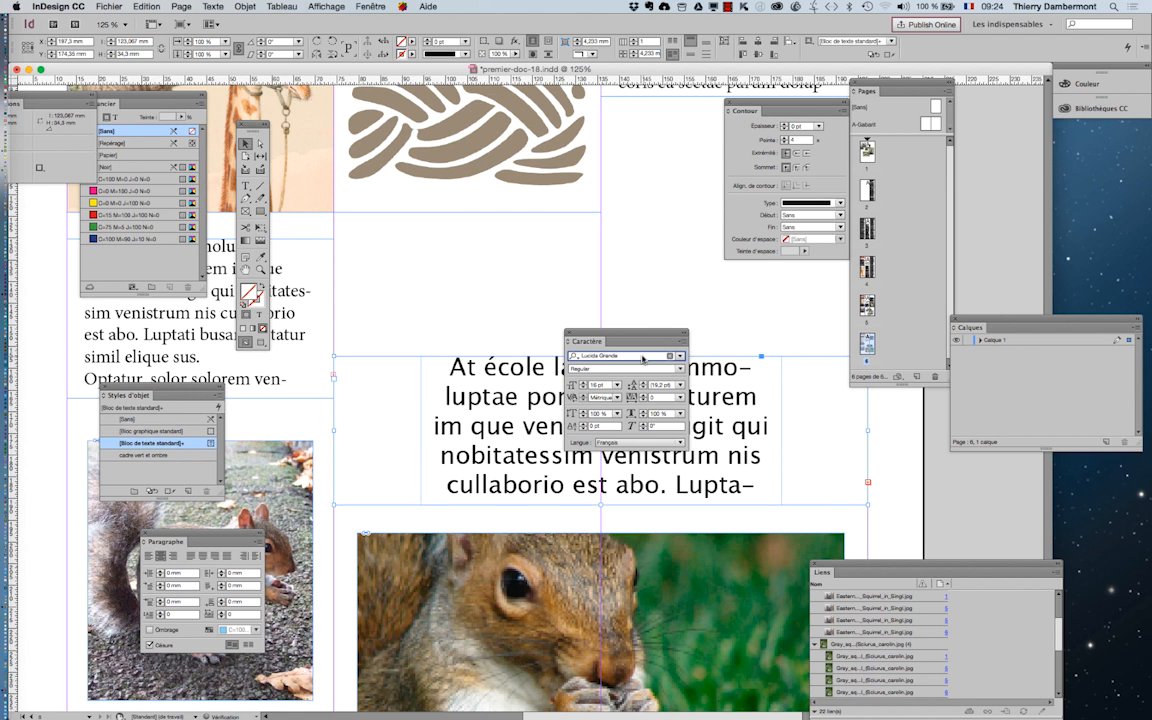
key("Up")
key("Up")
key("Up")
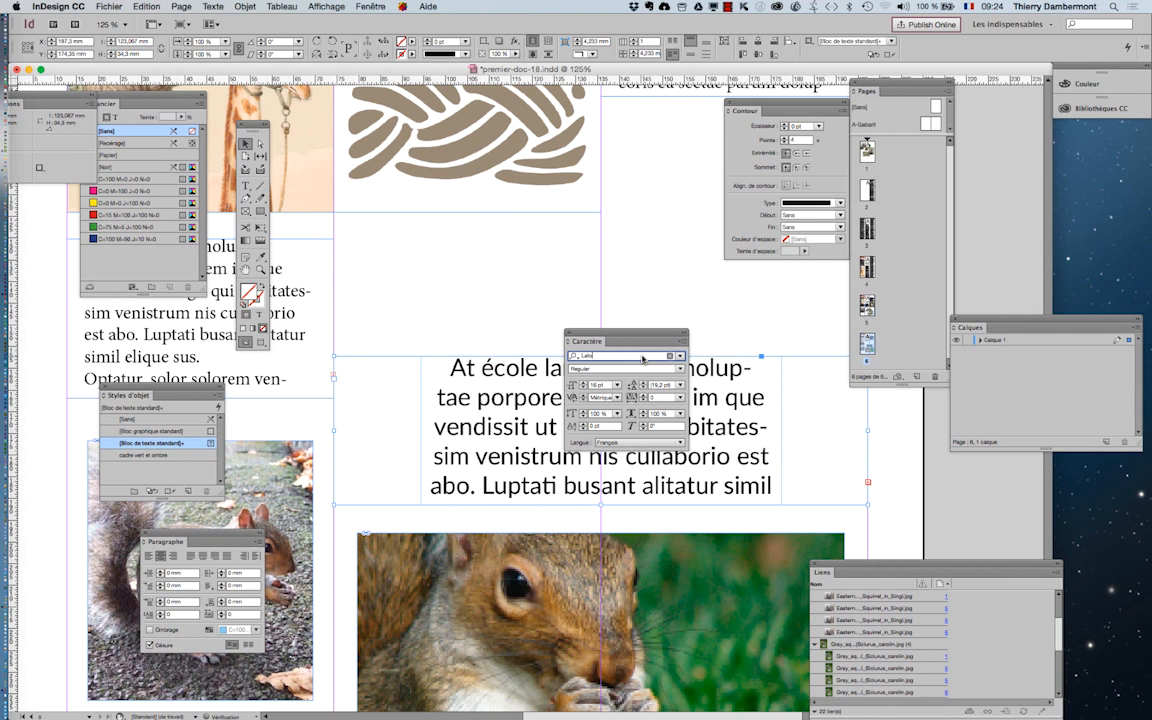
key("Up")
key("Up")
key("Up")
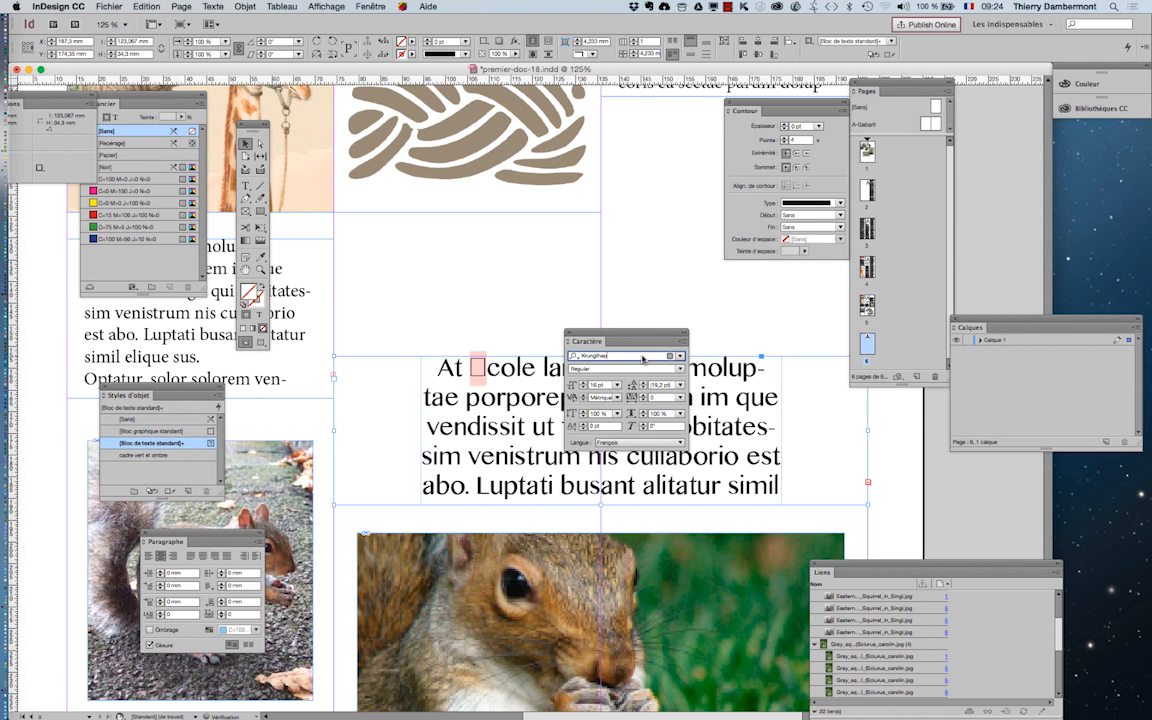
key("Up")
key("Up")
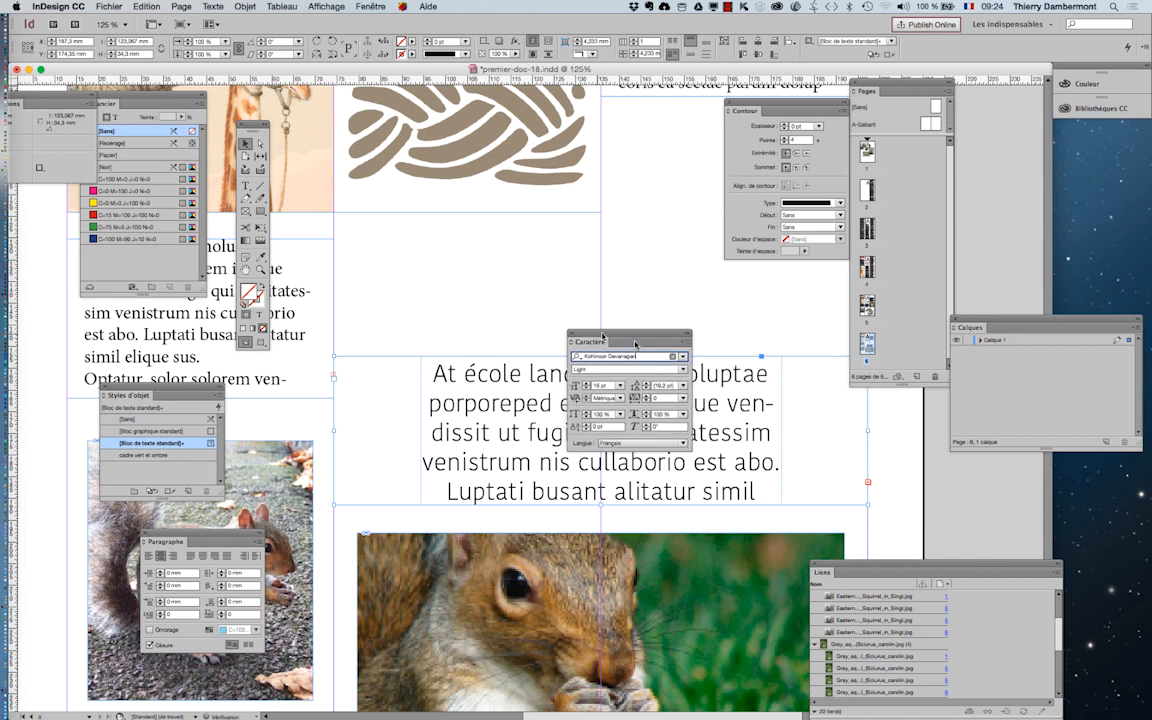
Move the Character panel off the text block and bring the Paragraph and Tools panels close to it
left_click_drag(597, 340, 878, 448)
left_click_drag(233, 542, 610, 222)
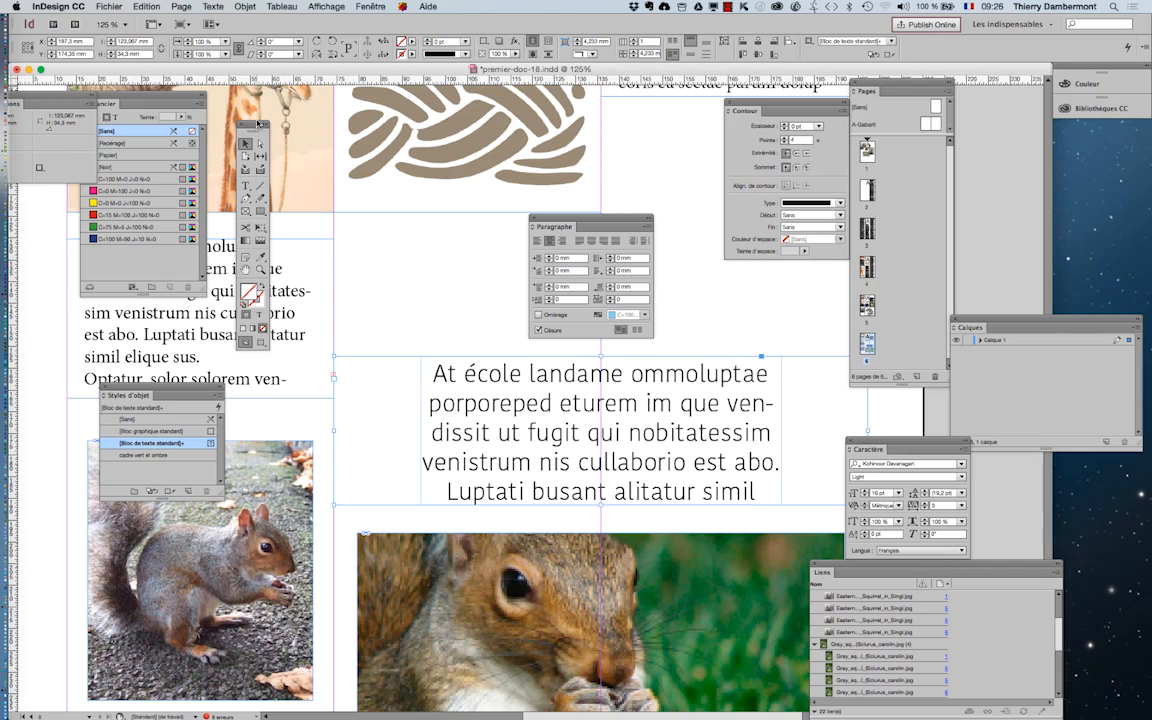
left_click_drag(257, 127, 298, 258)
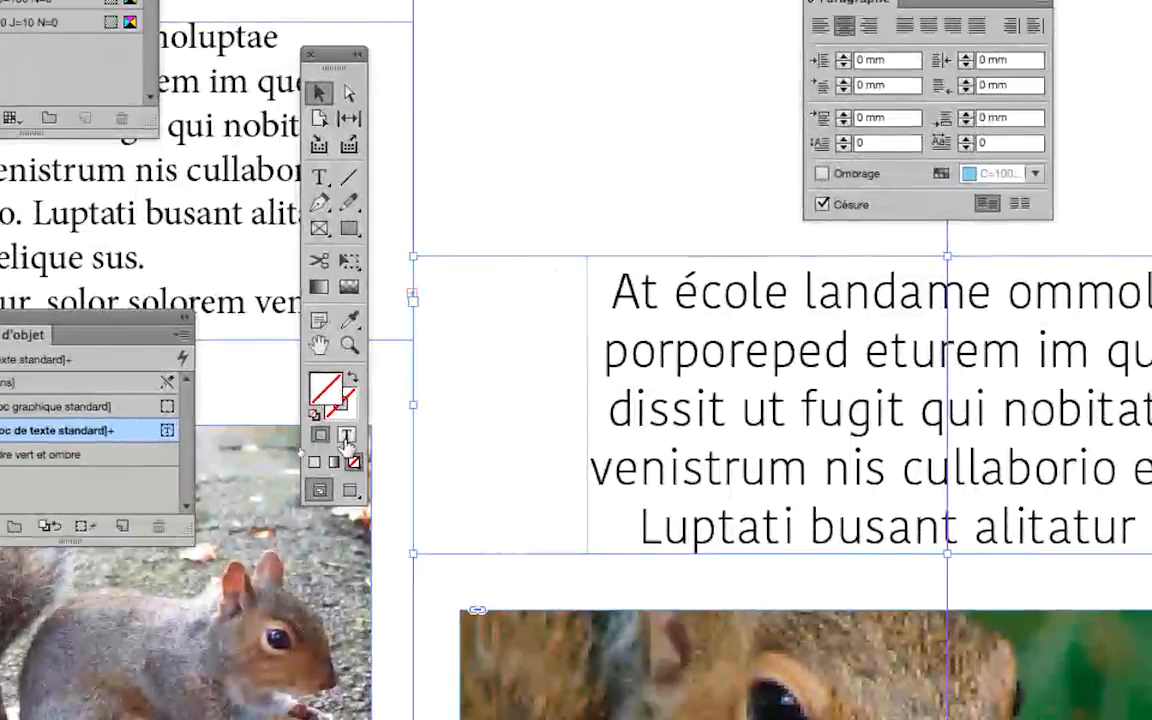
Direct colour formatting to the block's text, reposition the Swatches panel, and accept black (000000) for the text fill in the Color Picker
left_click(256, 443)
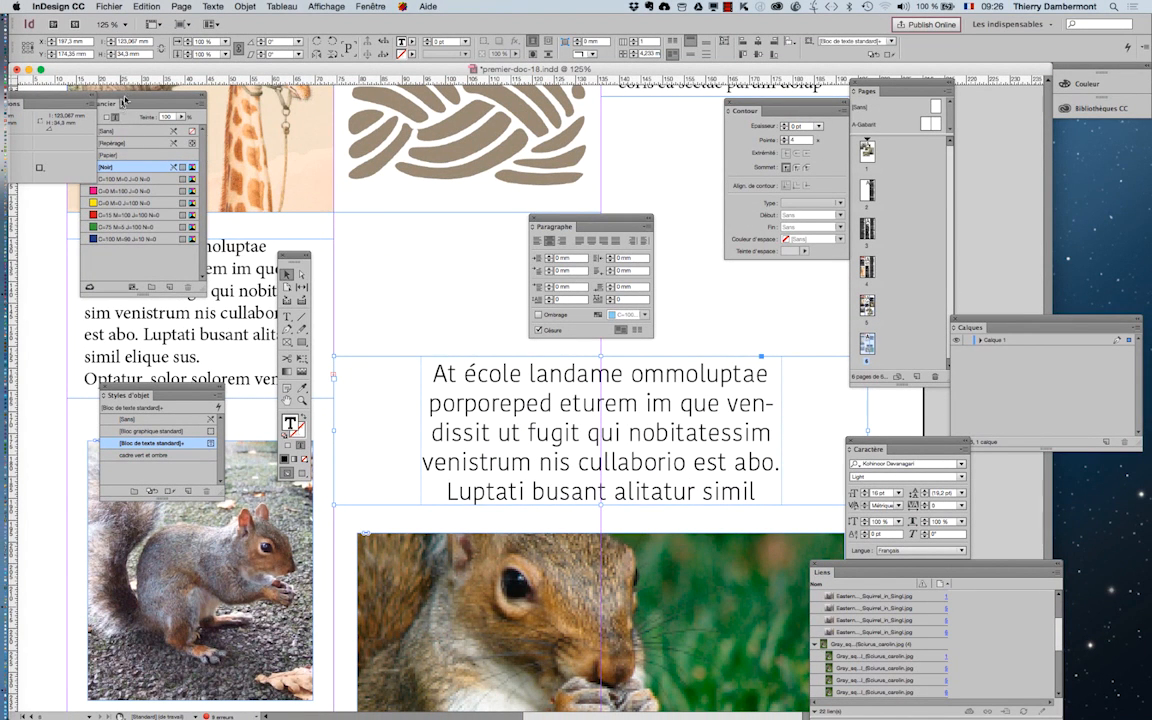
left_click_drag(113, 101, 79, 213)
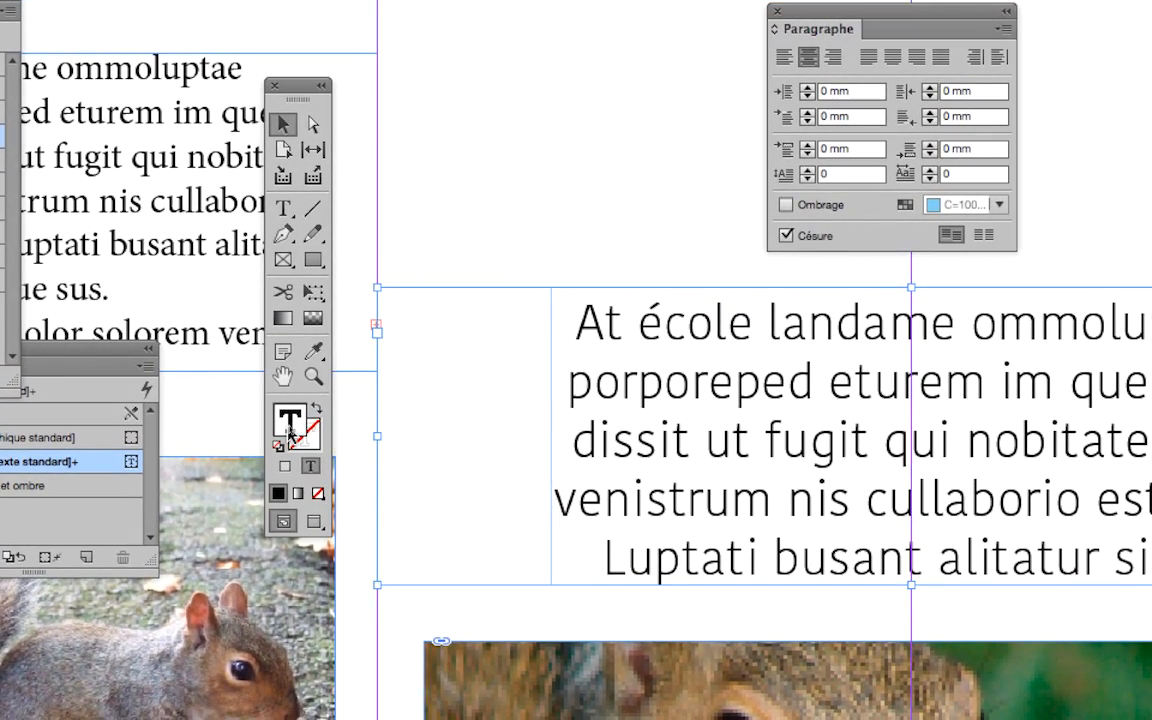
double_click(289, 430)
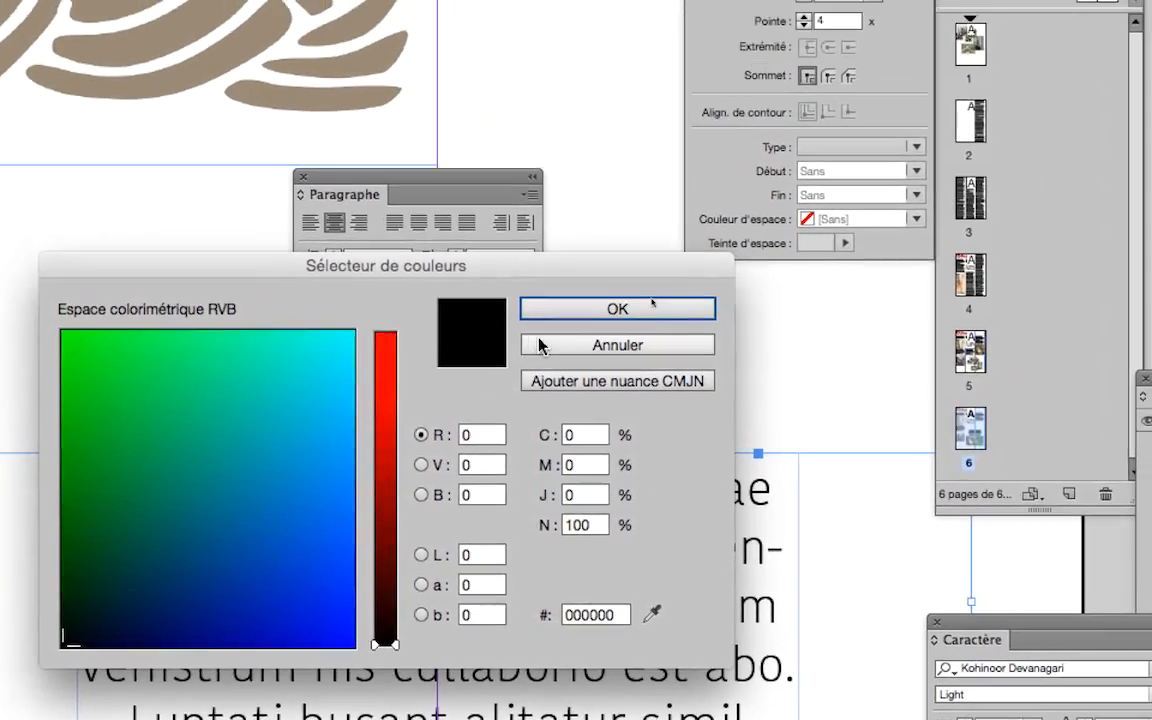
left_click(636, 311)
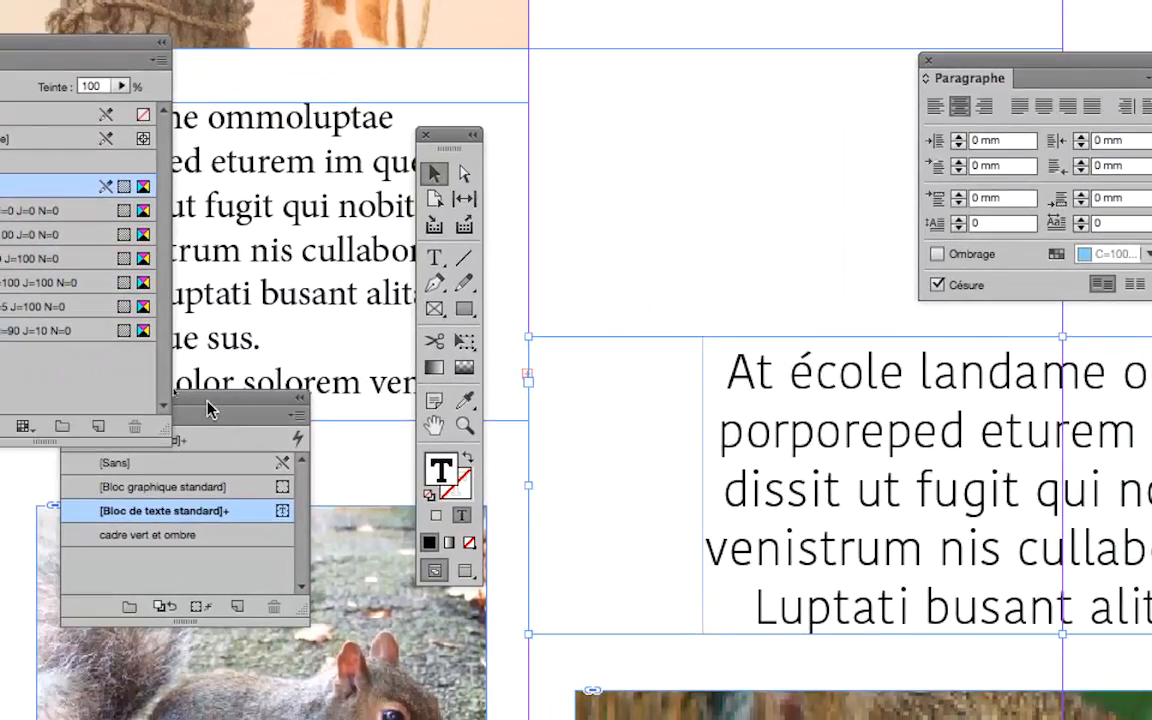
Bring the Object Styles and Swatches panels near the text block and try several swatches on its text, ending with C=100 M=90 J=10 N=0
left_click_drag(207, 402, 474, 712)
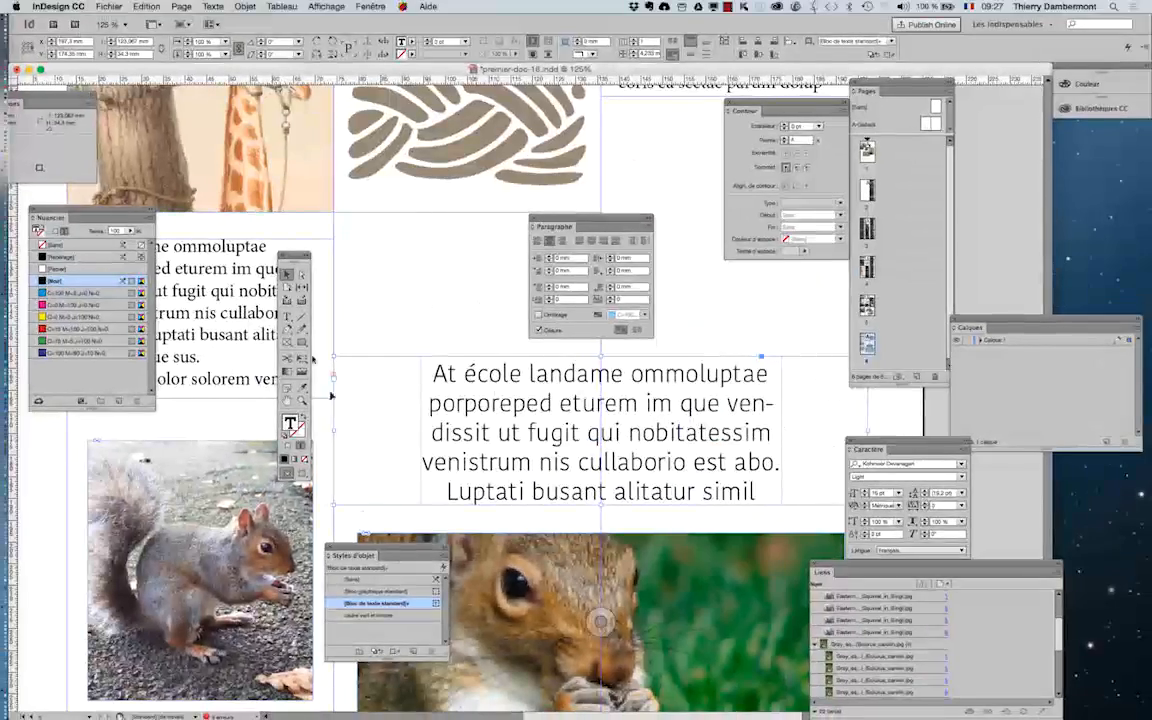
left_click_drag(90, 217, 432, 162)
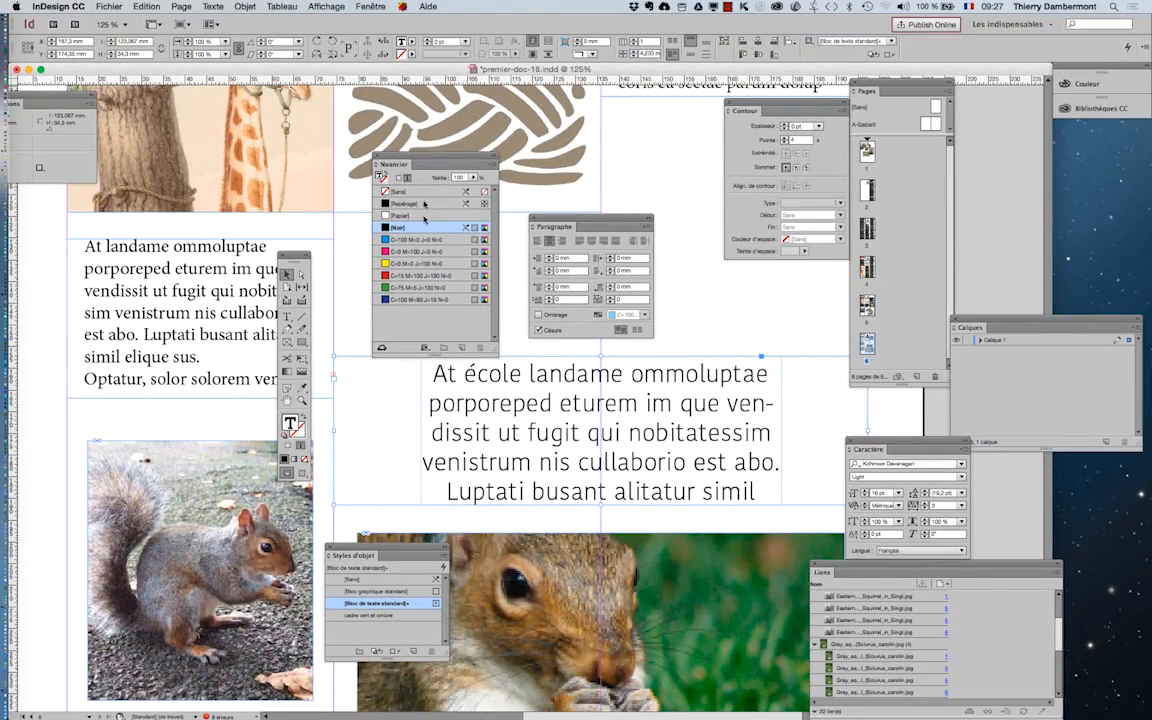
left_click(424, 240)
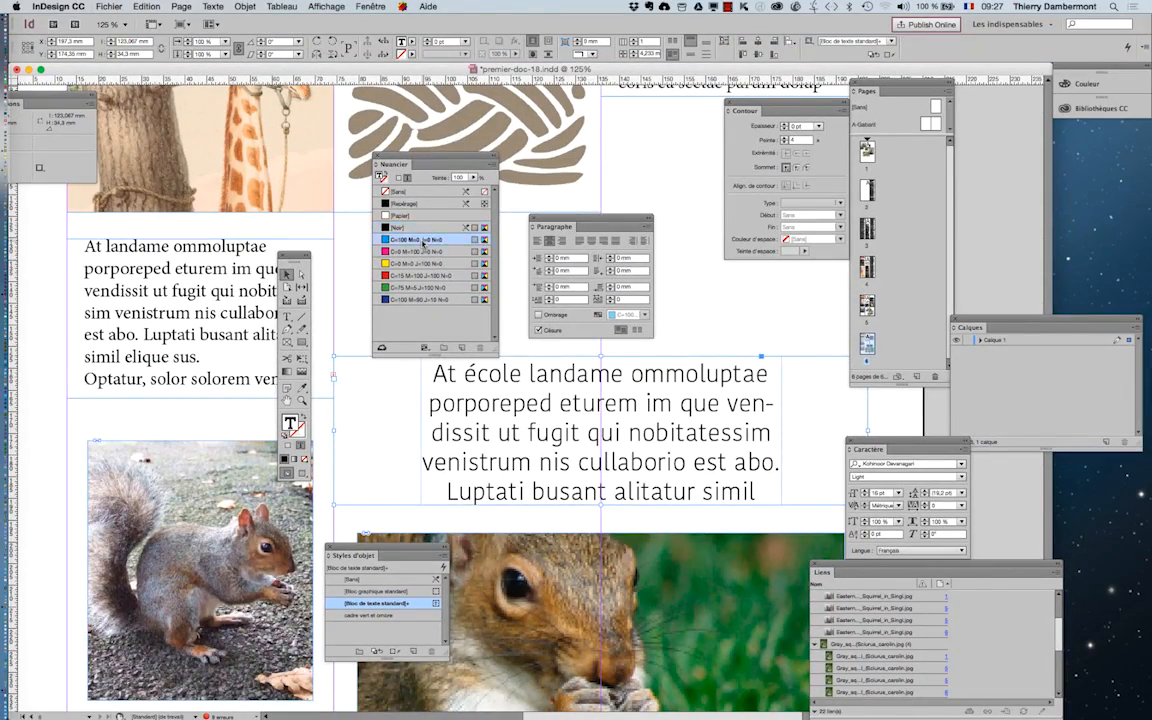
left_click(424, 263)
left_click(424, 276)
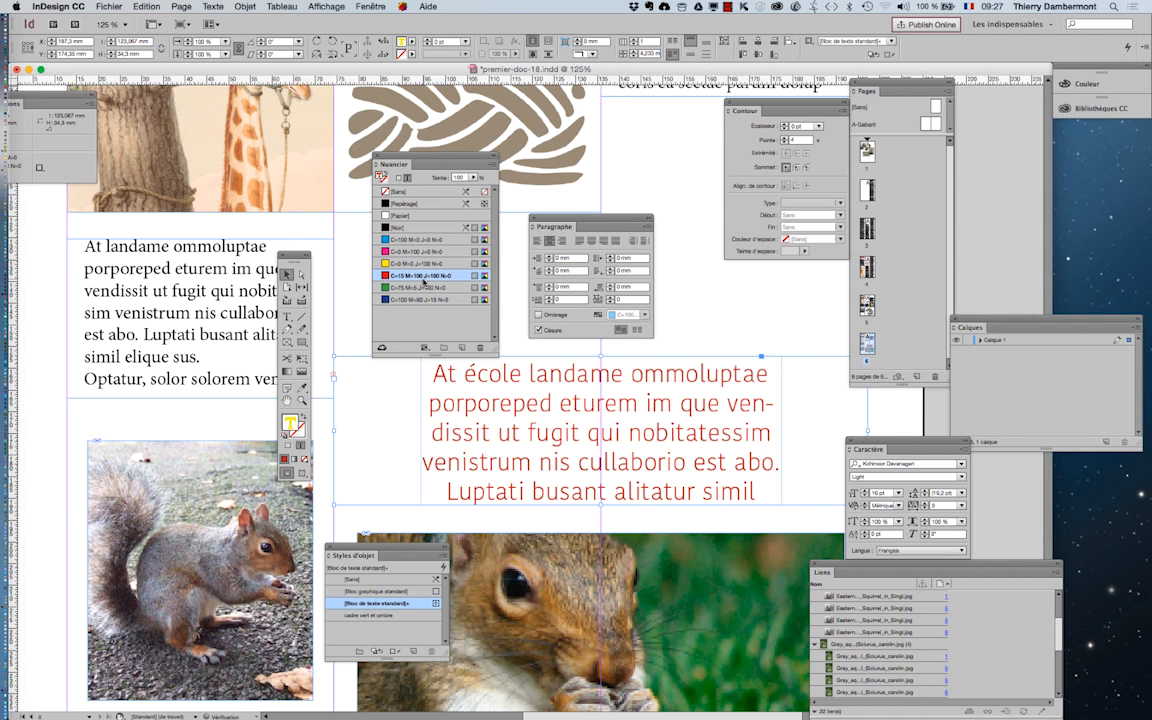
left_click(427, 299)
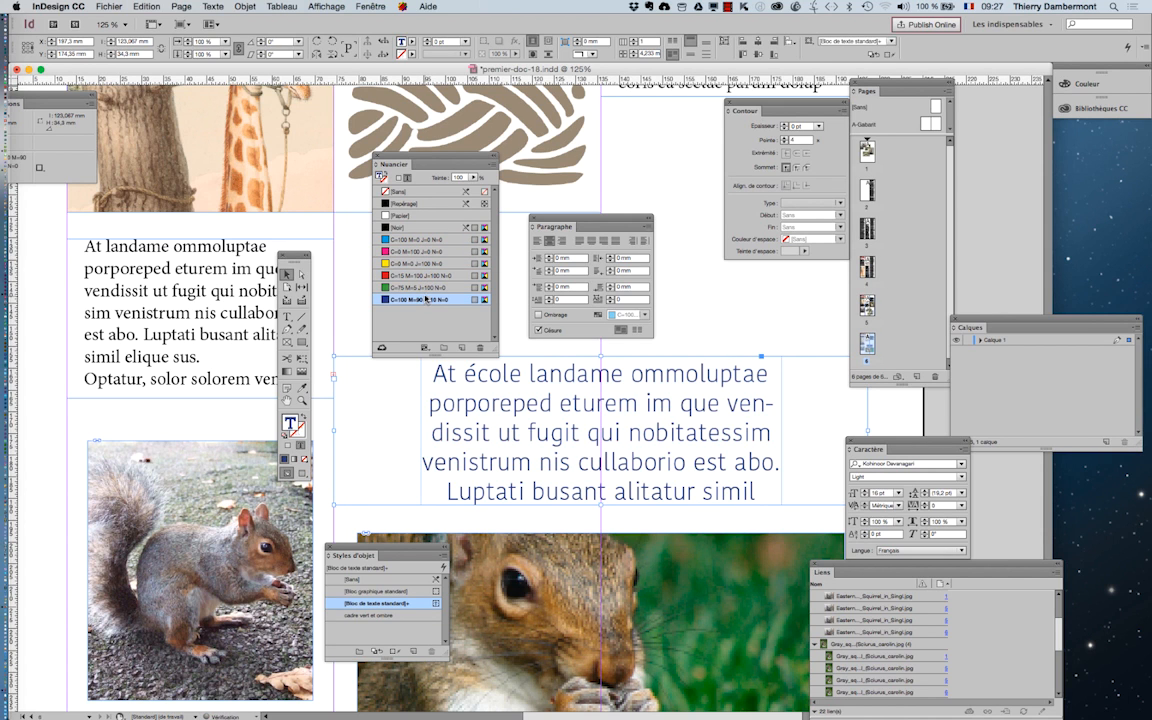
Rearrange the Paragraph, Swatches and Tools panels in the area above and beside the inset text block
left_click_drag(562, 216, 115, 228)
left_click_drag(443, 161, 382, 122)
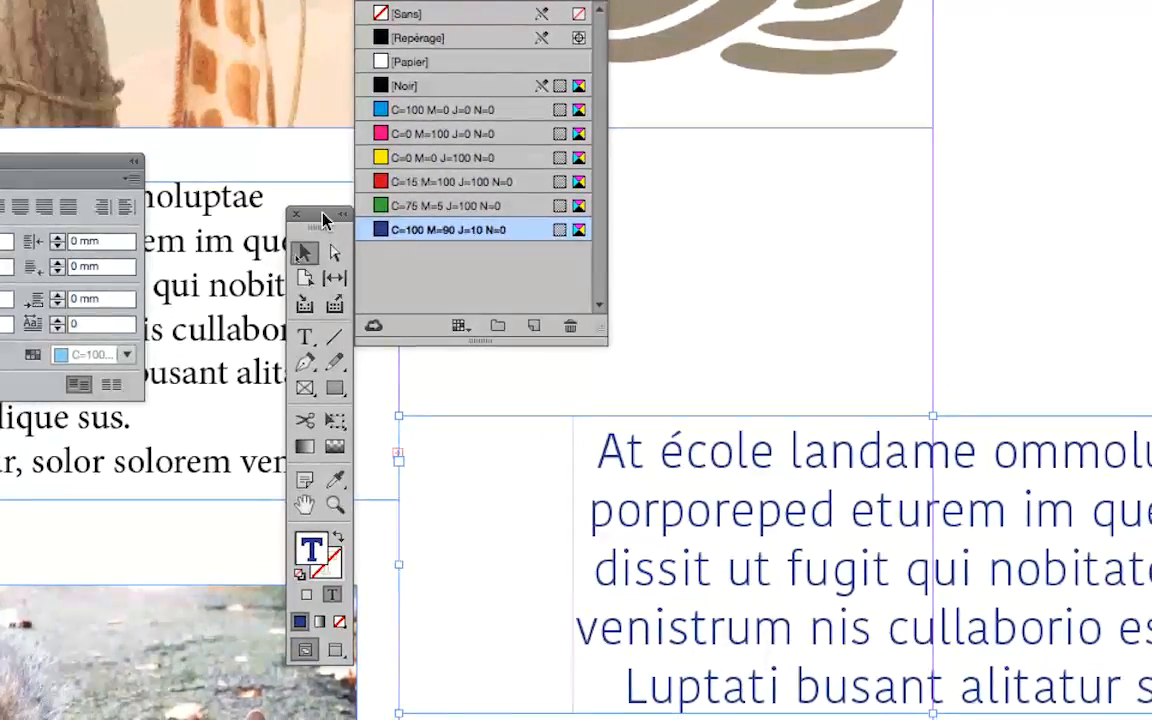
left_click_drag(323, 219, 242, 33)
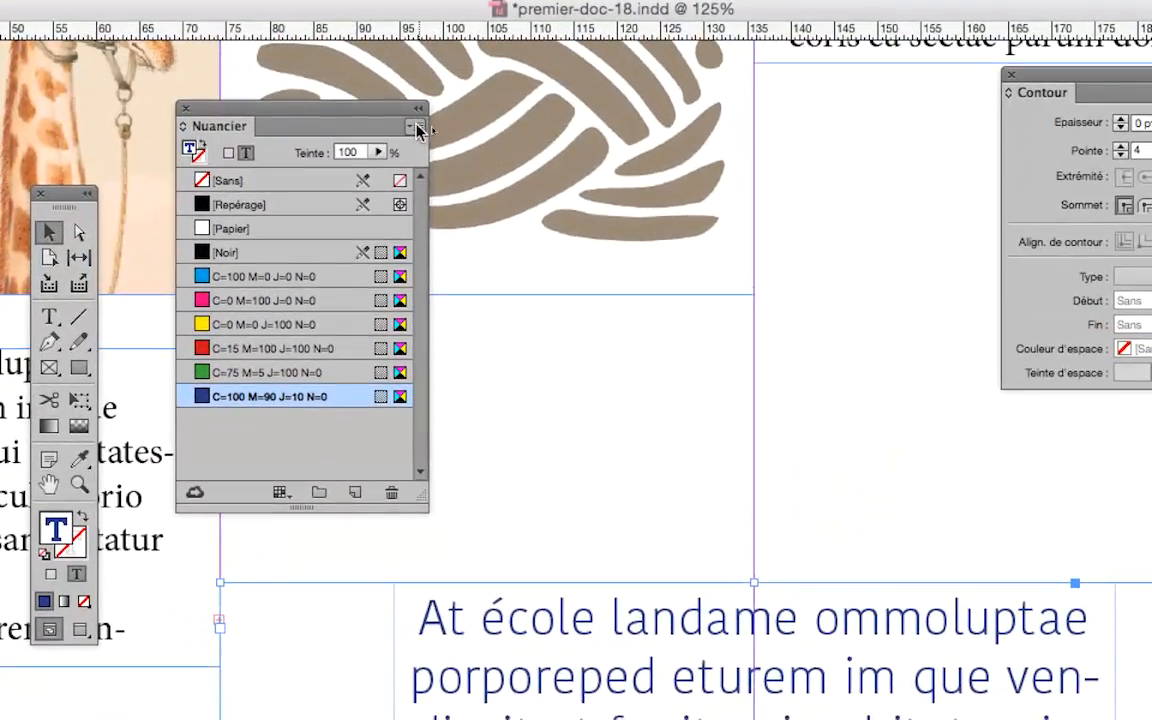
Start a new colour swatch based on the dark blue, set its cyan to 26%, and switch its colour mode to RGB (RVB)
left_click(418, 128)
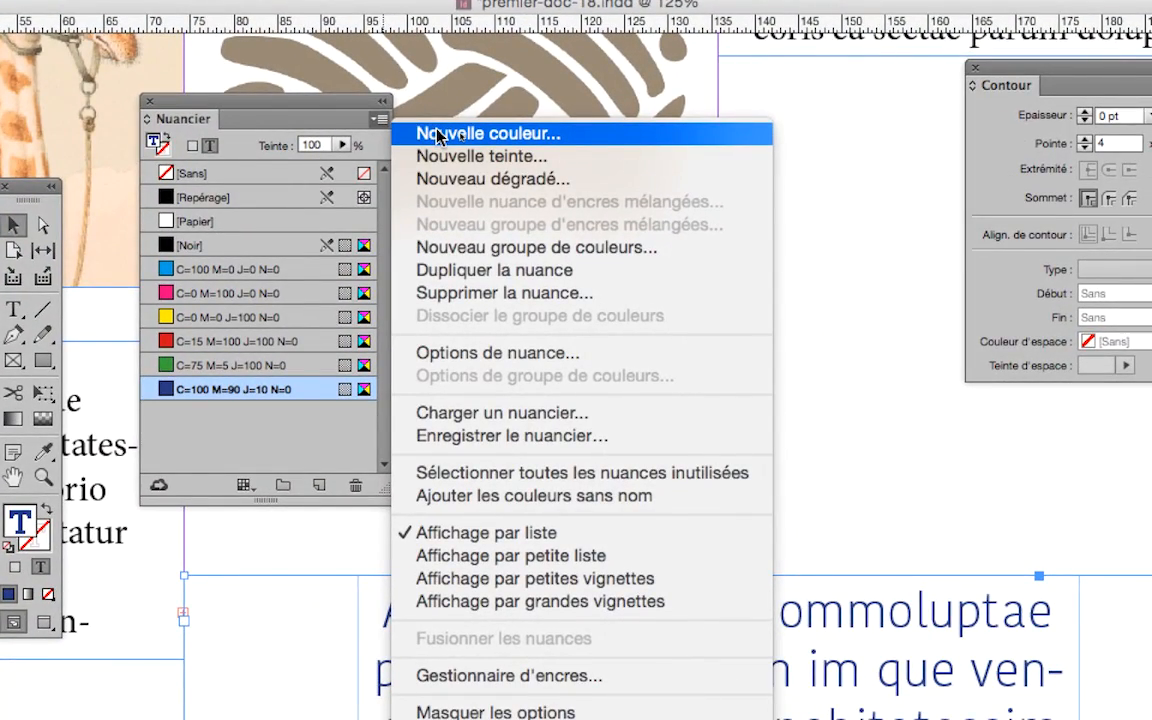
left_click(437, 135)
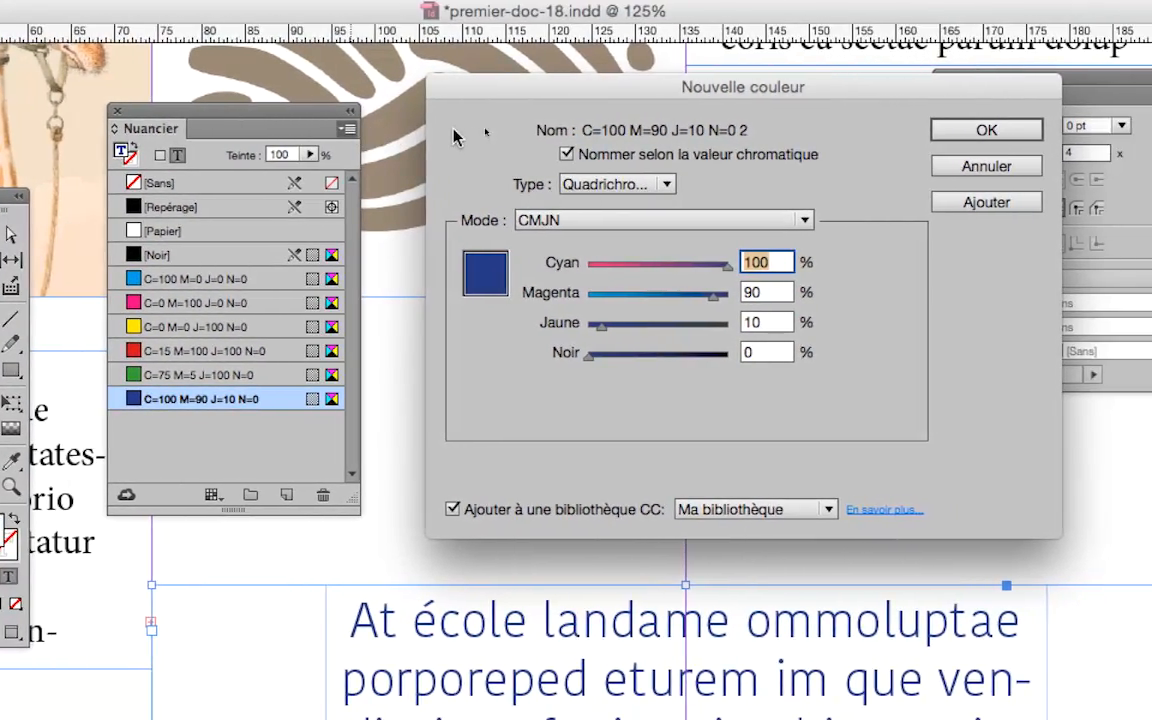
type("26")
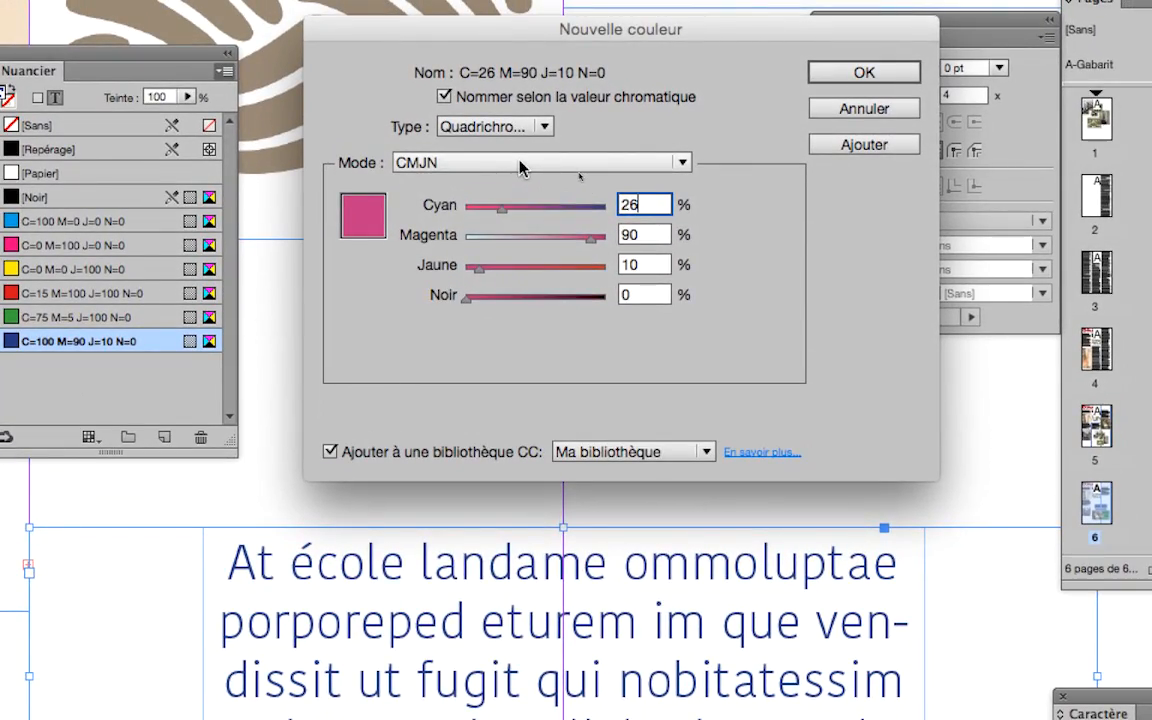
left_click(520, 166)
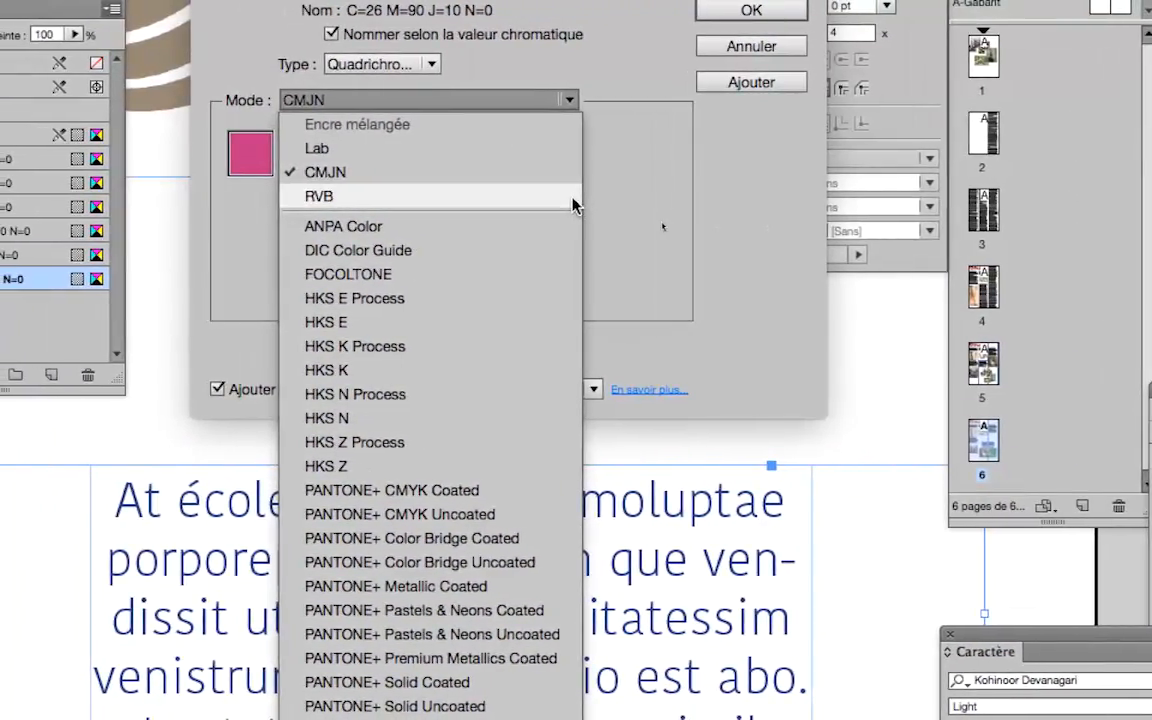
left_click(576, 204)
Mix the new swatch to R=38 V=251 B=78 and add it as the text block's colour
left_click_drag(380, 176, 424, 186)
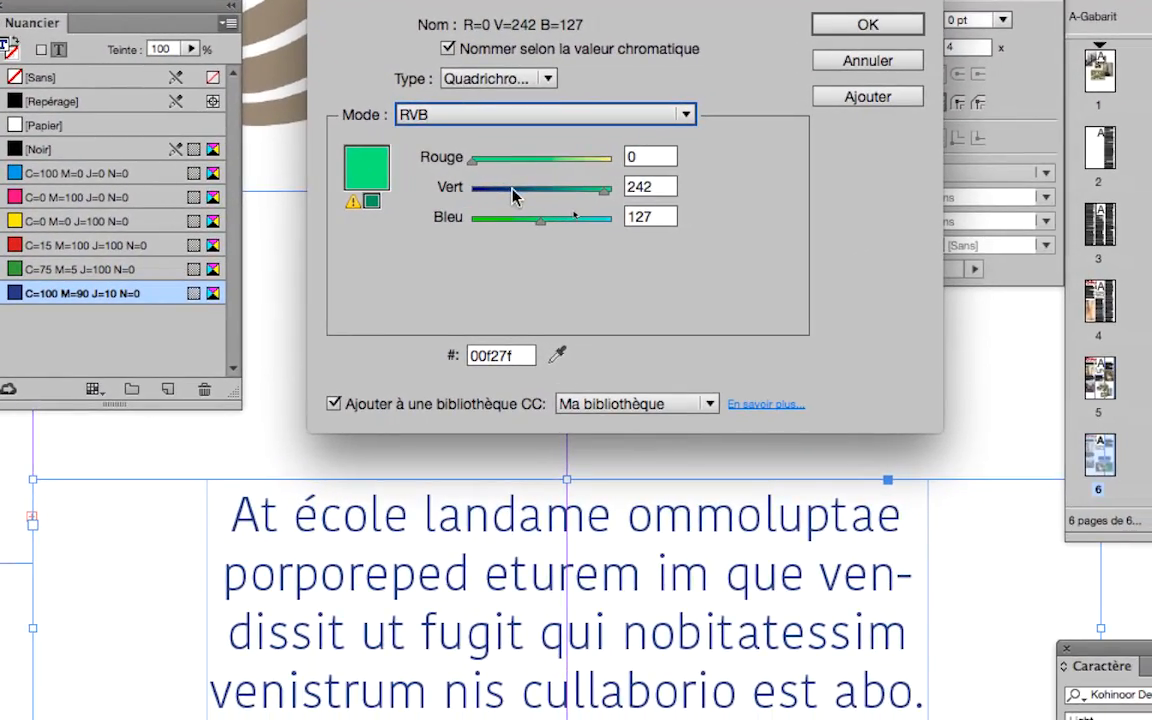
left_click_drag(622, 199, 543, 199)
left_click_drag(490, 170, 551, 180)
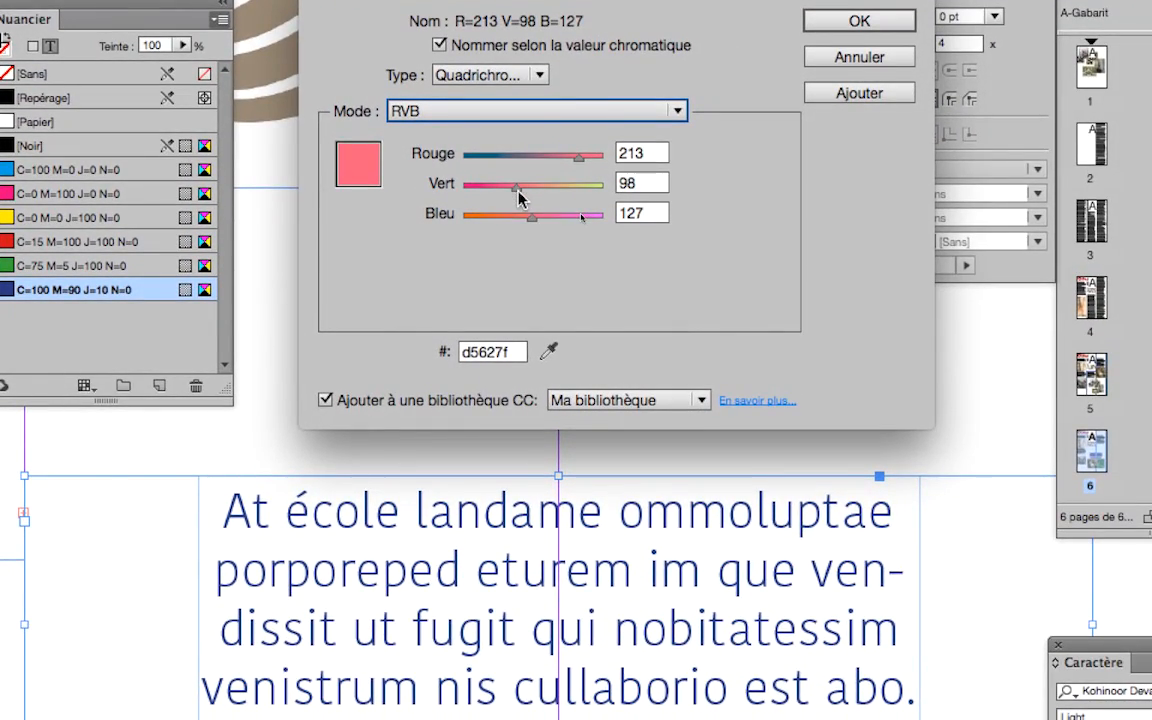
left_click_drag(518, 190, 619, 196)
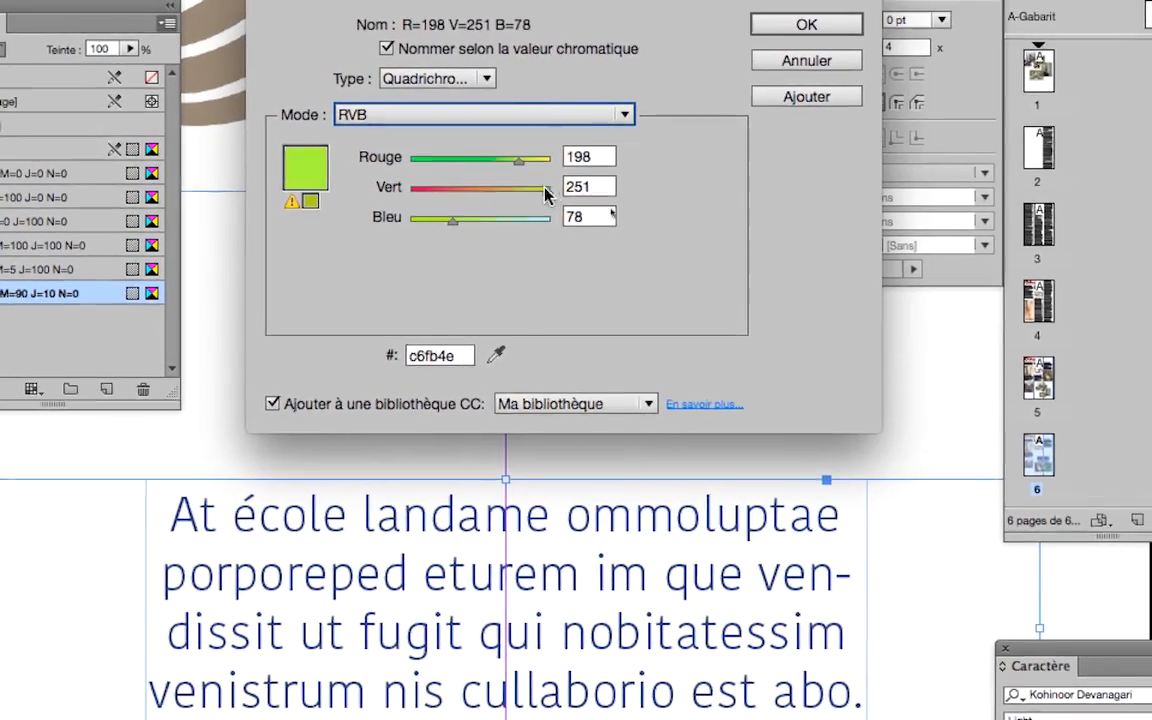
left_click_drag(519, 160, 431, 160)
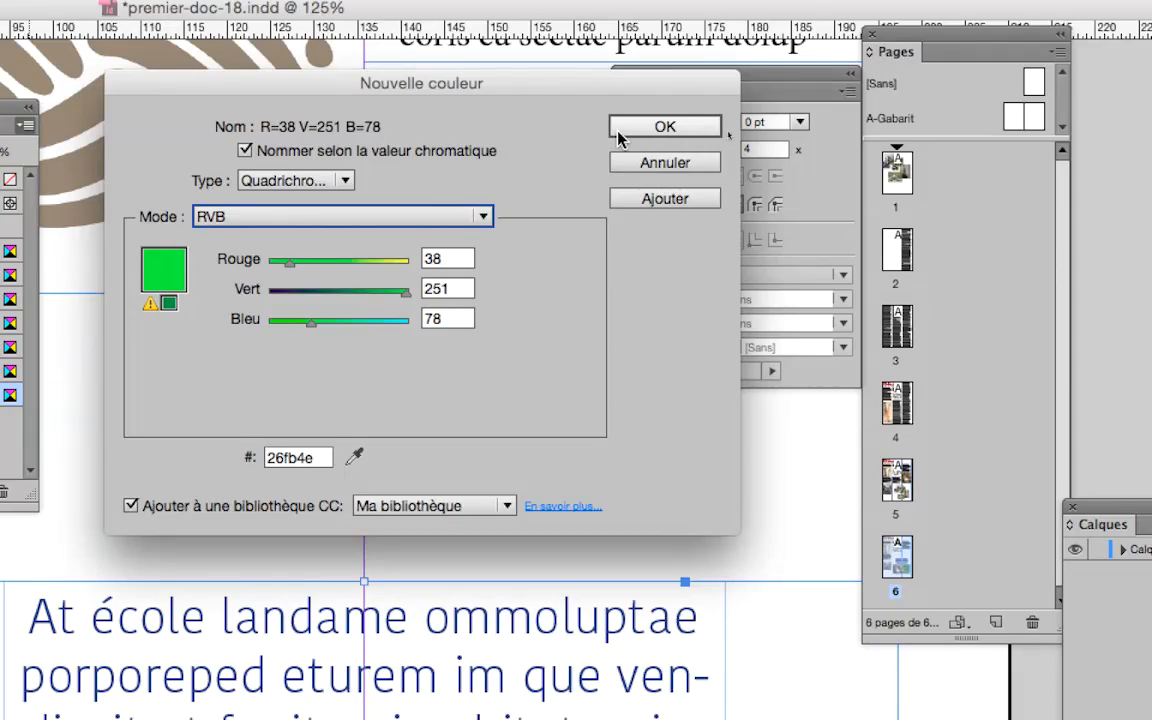
left_click(640, 113)
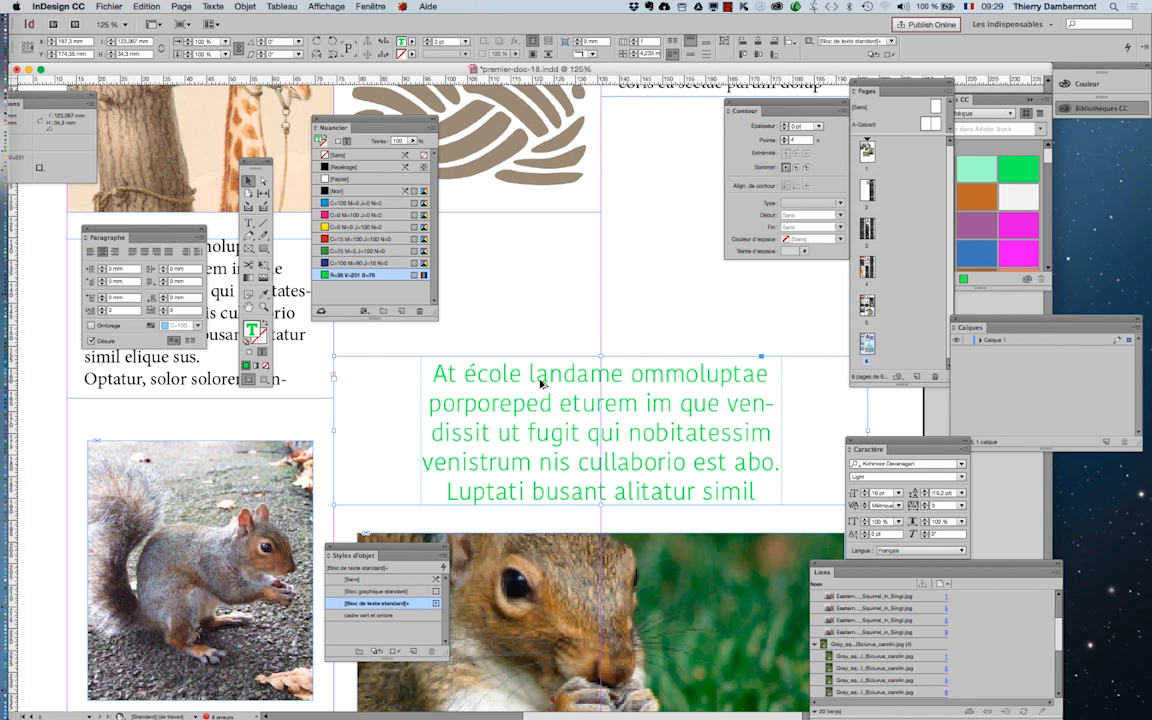
Inspect the green text and its swatch up close, deselect the text block, and move the Swatches panel clear of it
scroll(540, 382, "up", 3)
scroll(540, 382, "up", 1)
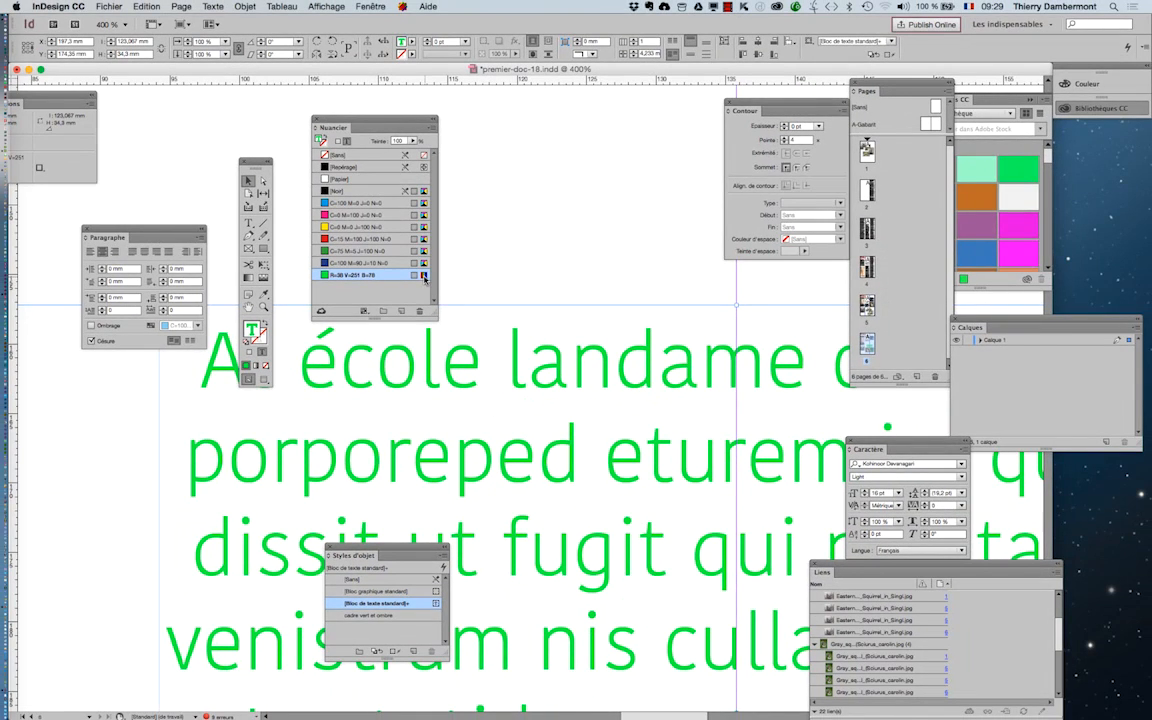
key("super+minus")
key("super+minus")
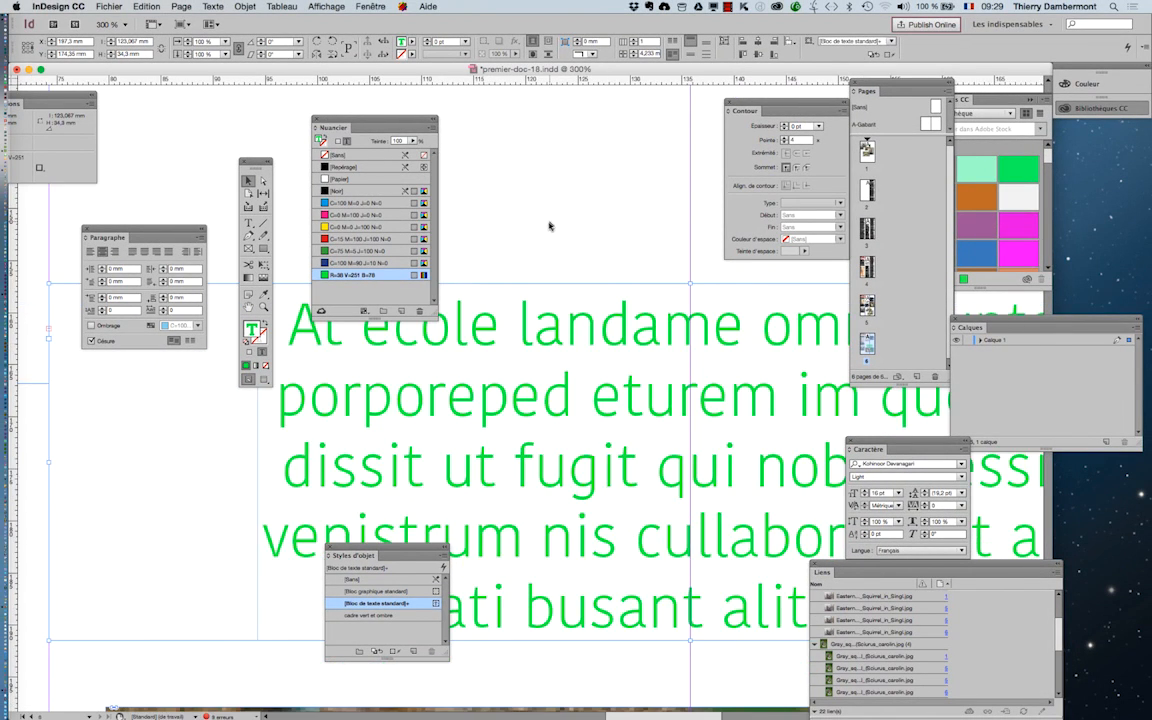
left_click_drag(390, 120, 290, 114)
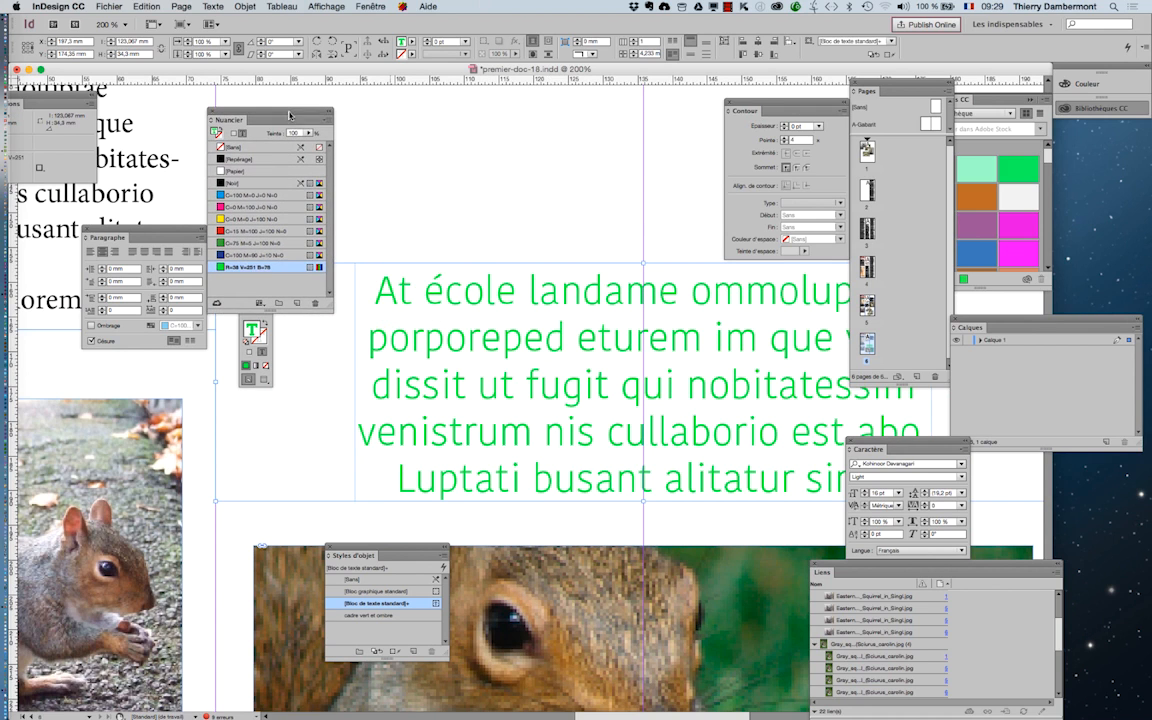
left_click(469, 156)
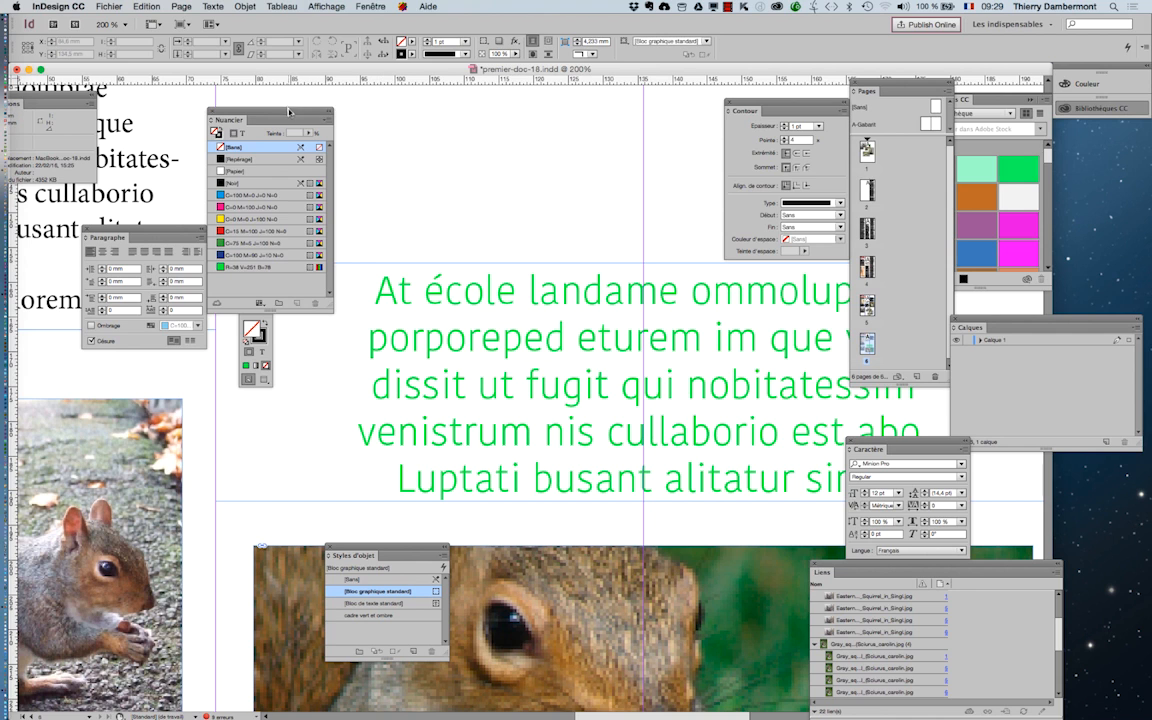
left_click_drag(289, 111, 203, 89)
Open the swatch options of R=38 V=251 B=78, place the dialog off the text, and turn on the preview
left_click(182, 242)
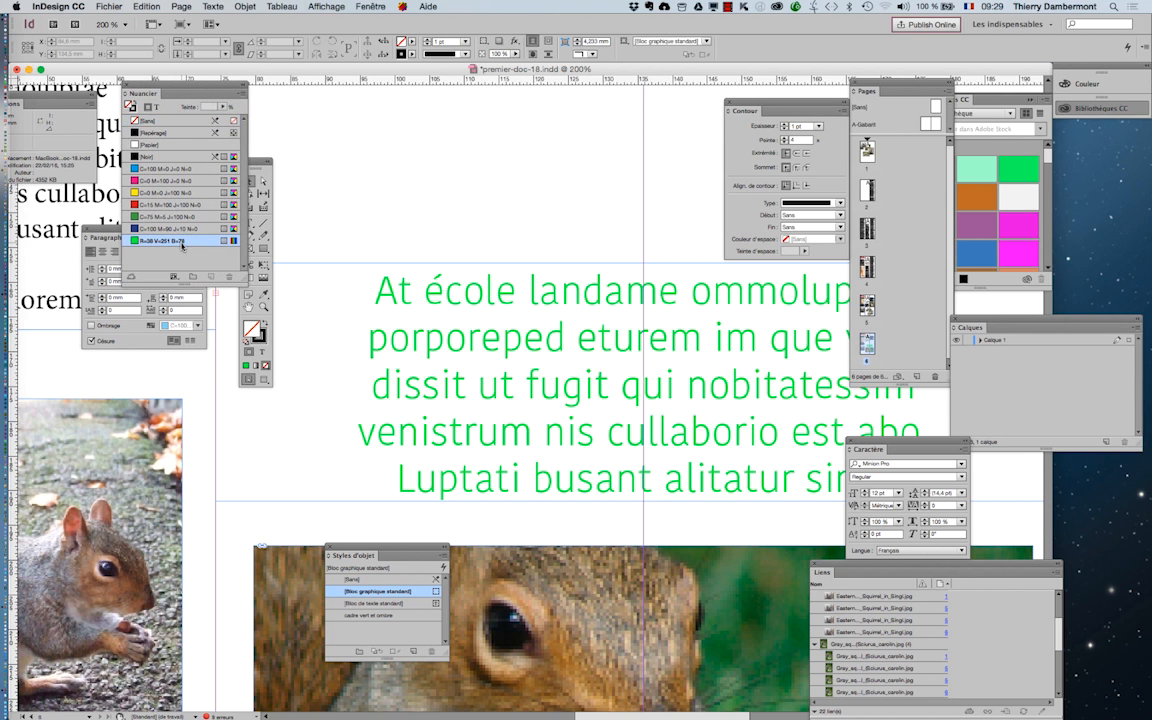
double_click(182, 244)
left_click_drag(444, 238, 432, 48)
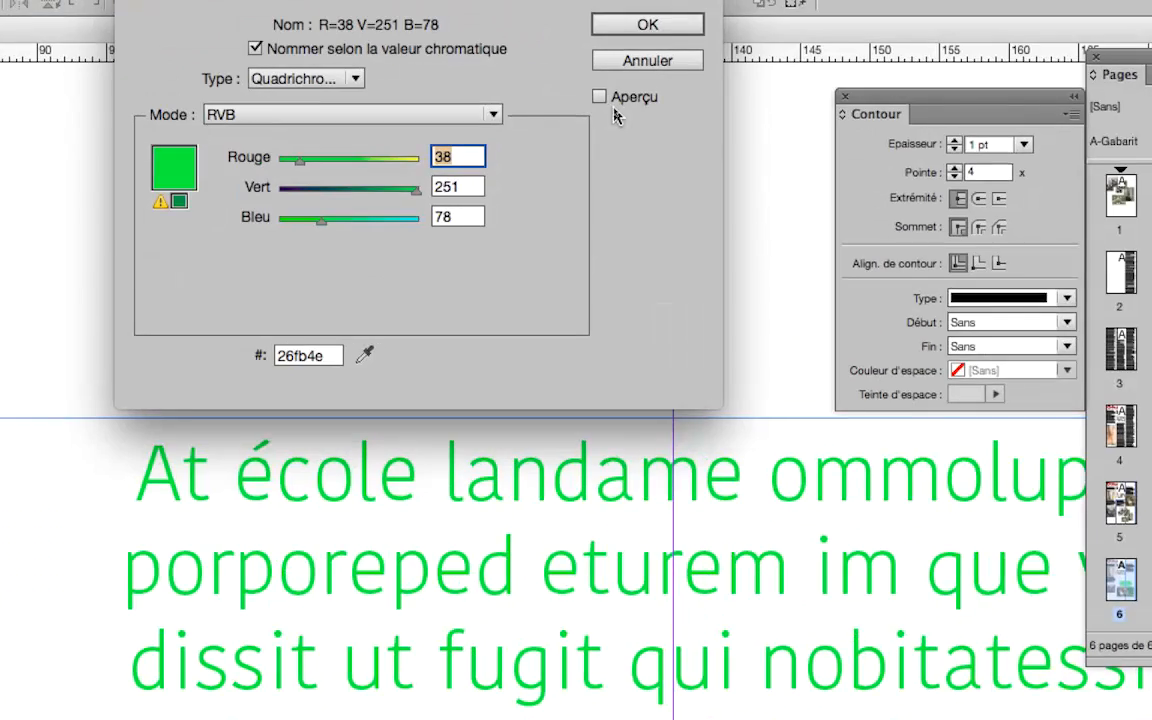
left_click(601, 98)
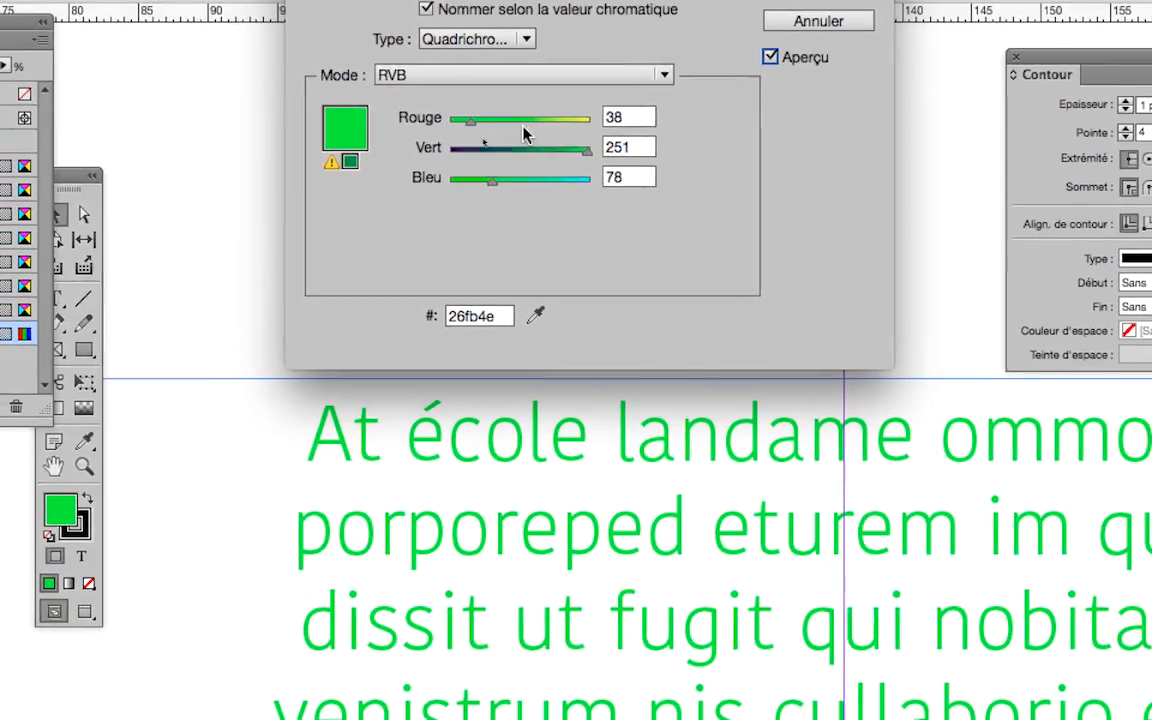
Try different RGB mixes for the swatch against the previewed text, ending with pure red (R=255 V=0 B=0)
left_click_drag(290, 160, 366, 166)
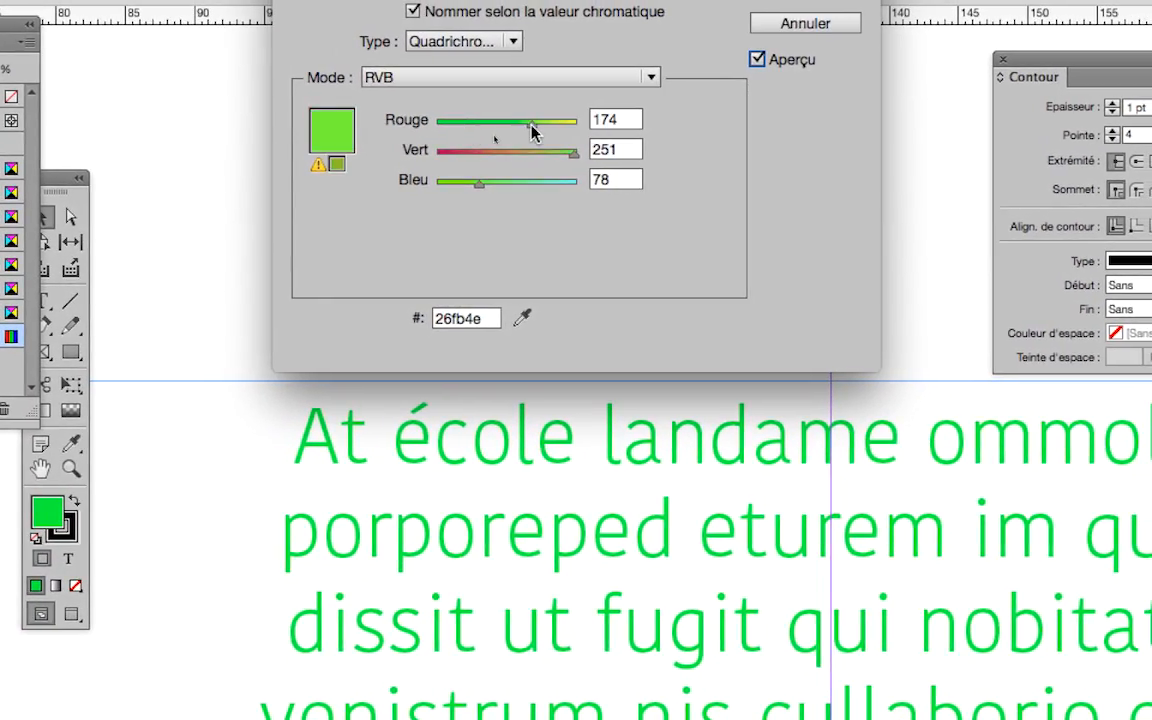
left_click_drag(574, 148, 530, 168)
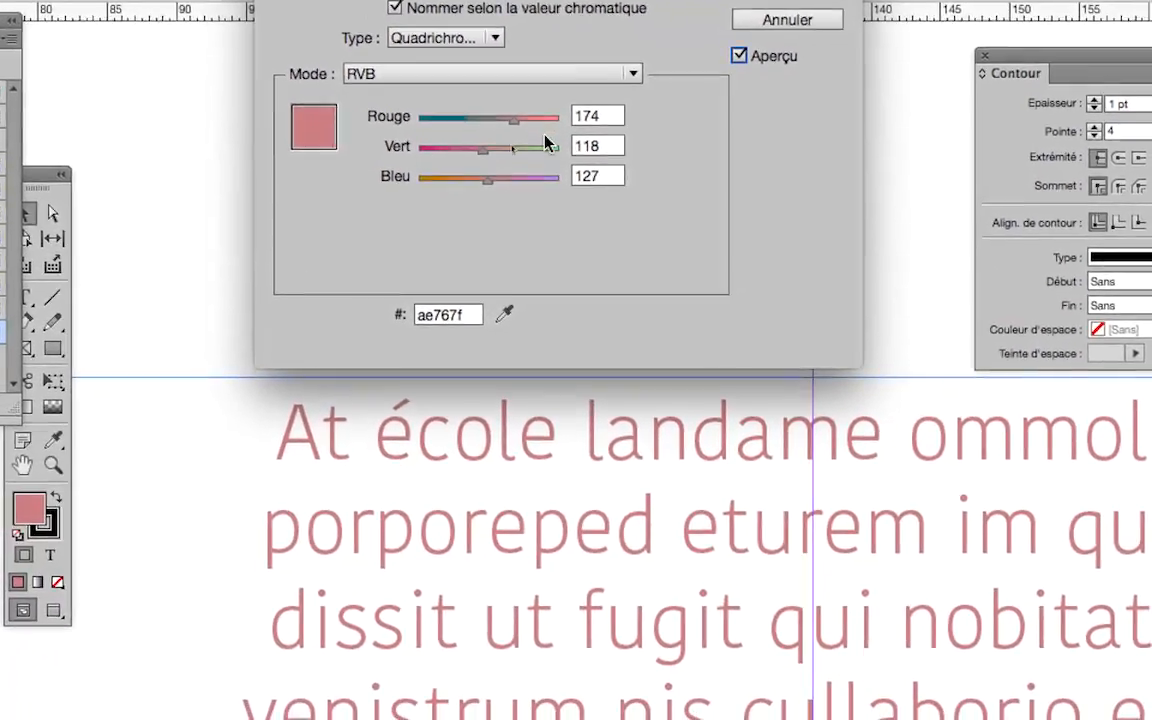
left_click_drag(582, 121, 596, 124)
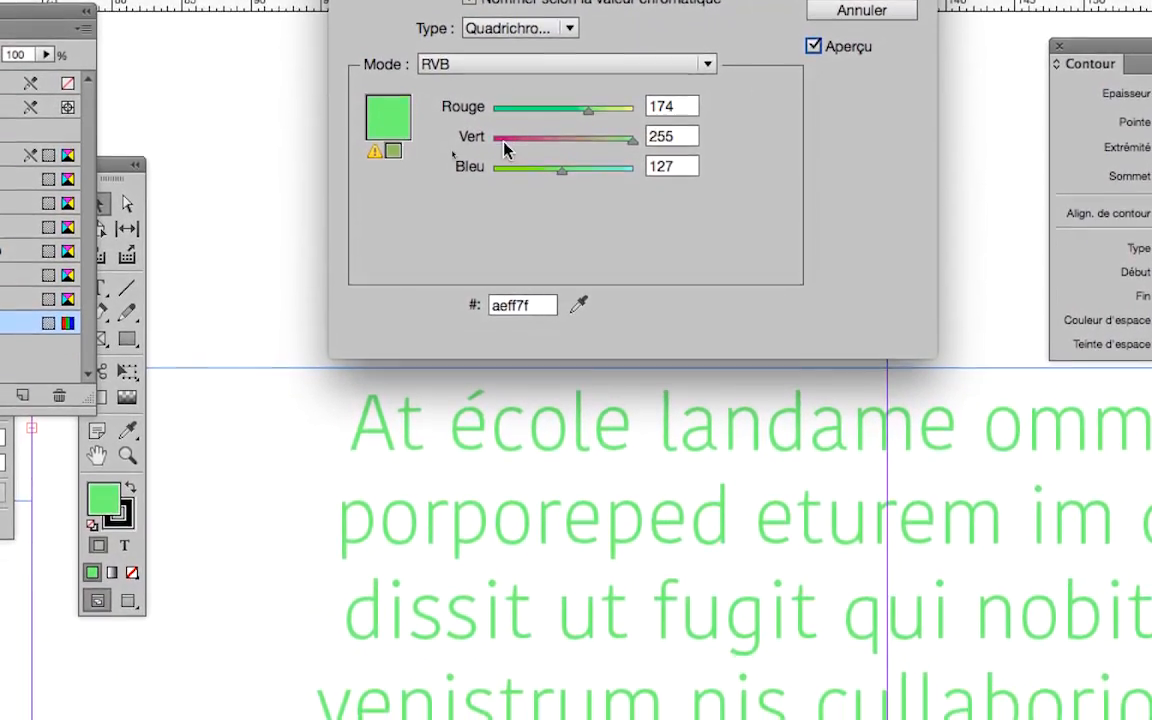
left_click(410, 139)
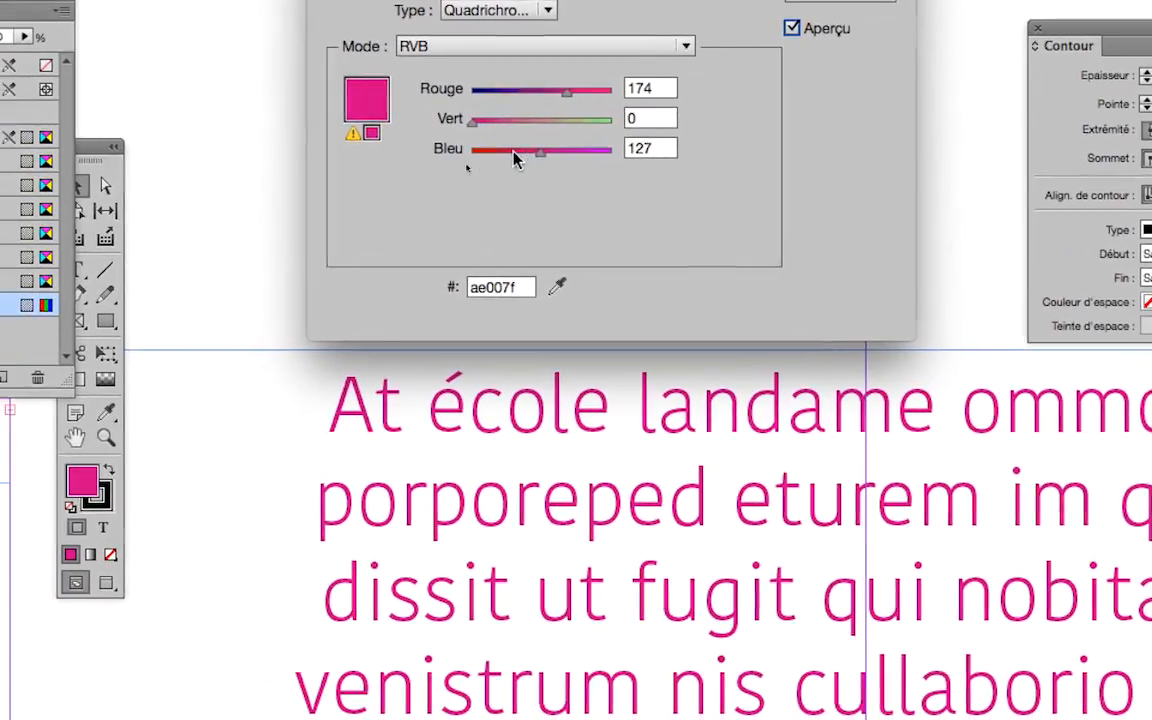
left_click_drag(458, 187, 398, 186)
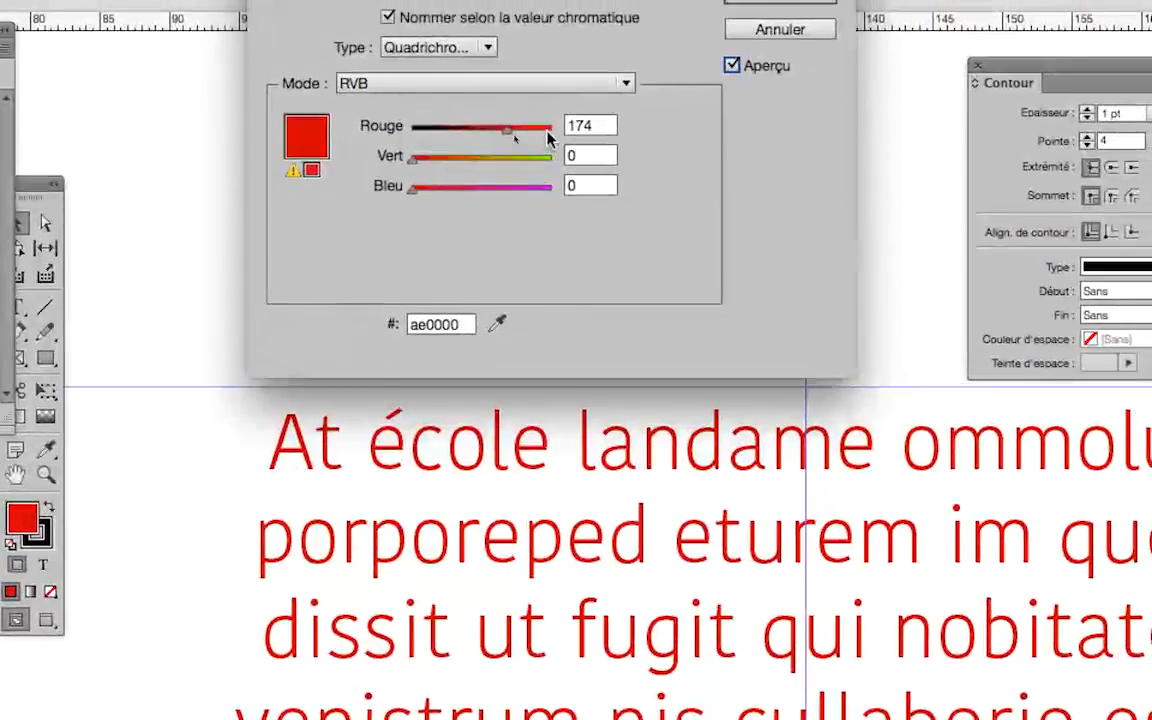
left_click_drag(546, 104, 590, 104)
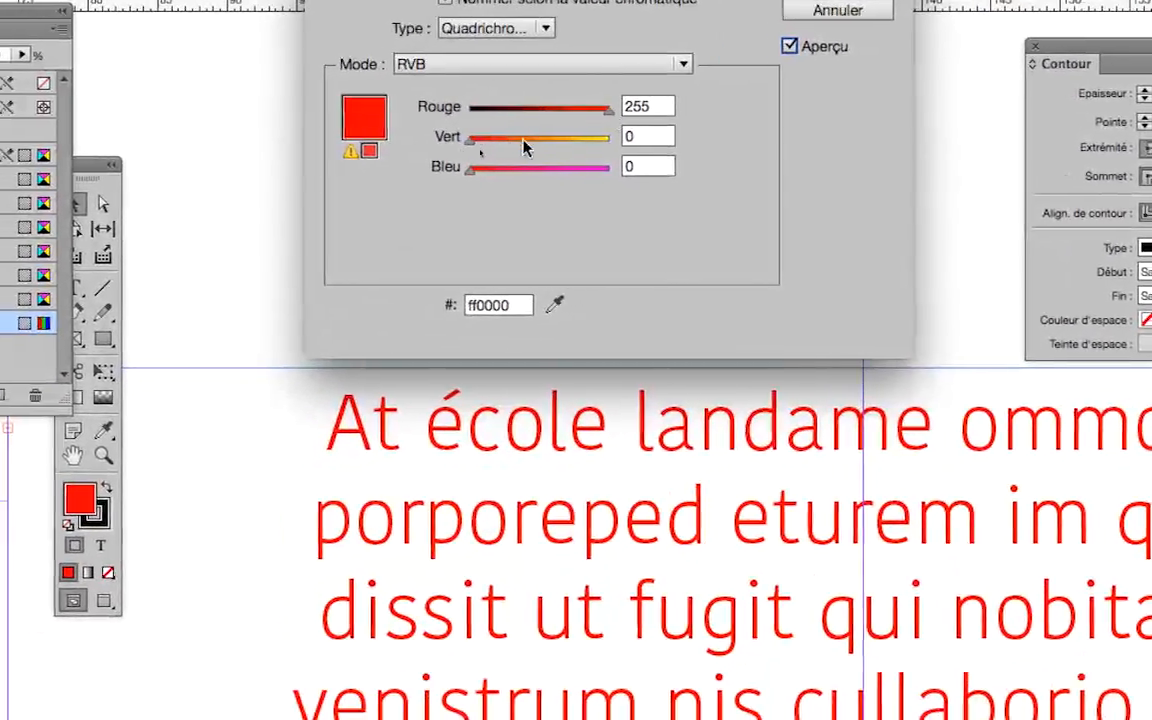
Change the swatch to pure green with red 0 and green 255, and accept the swatch options
left_click_drag(524, 147, 536, 147)
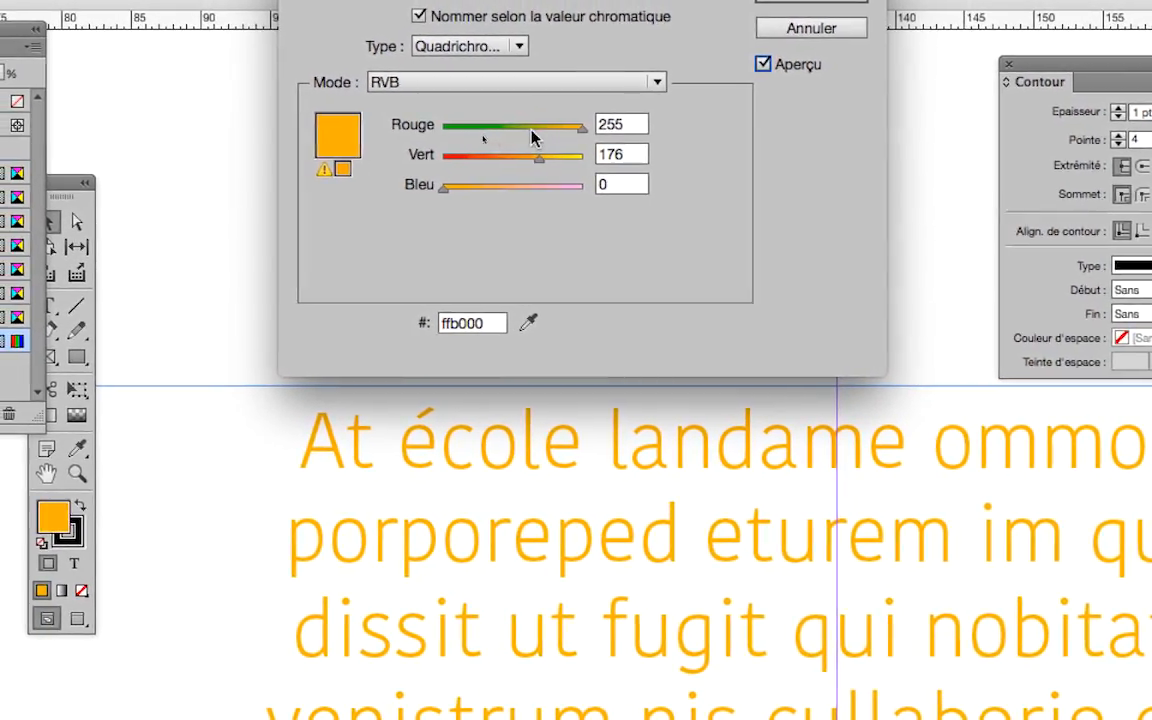
left_click_drag(579, 114, 440, 115)
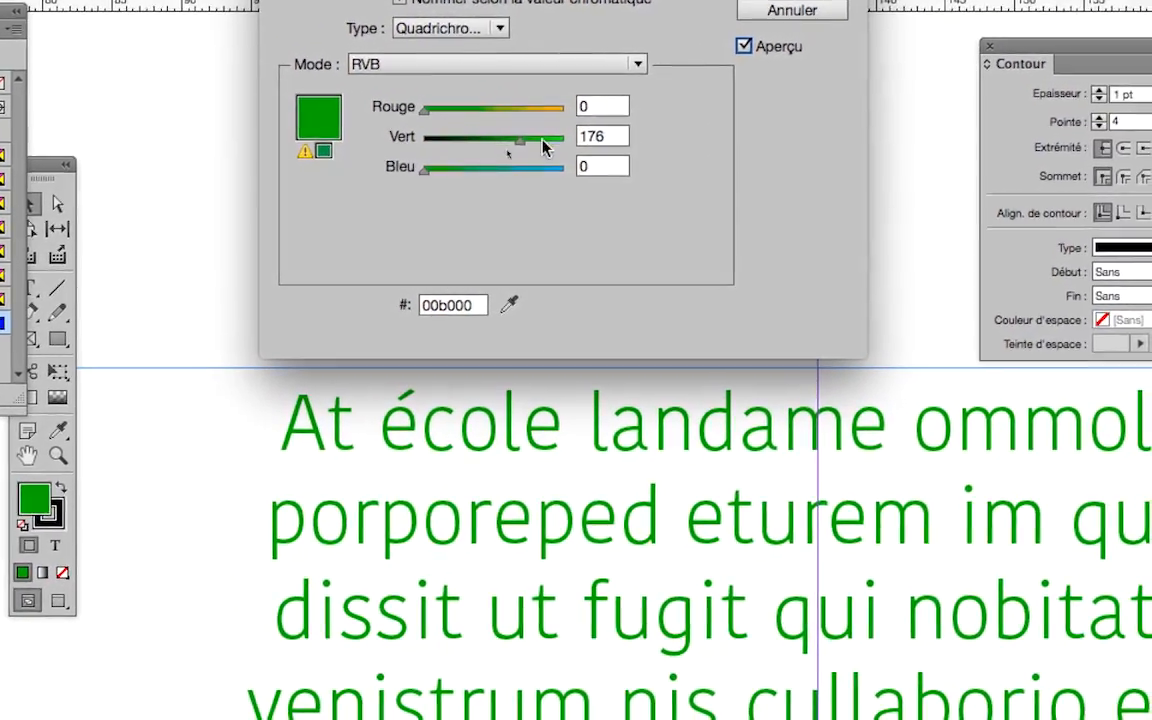
left_click_drag(543, 147, 566, 142)
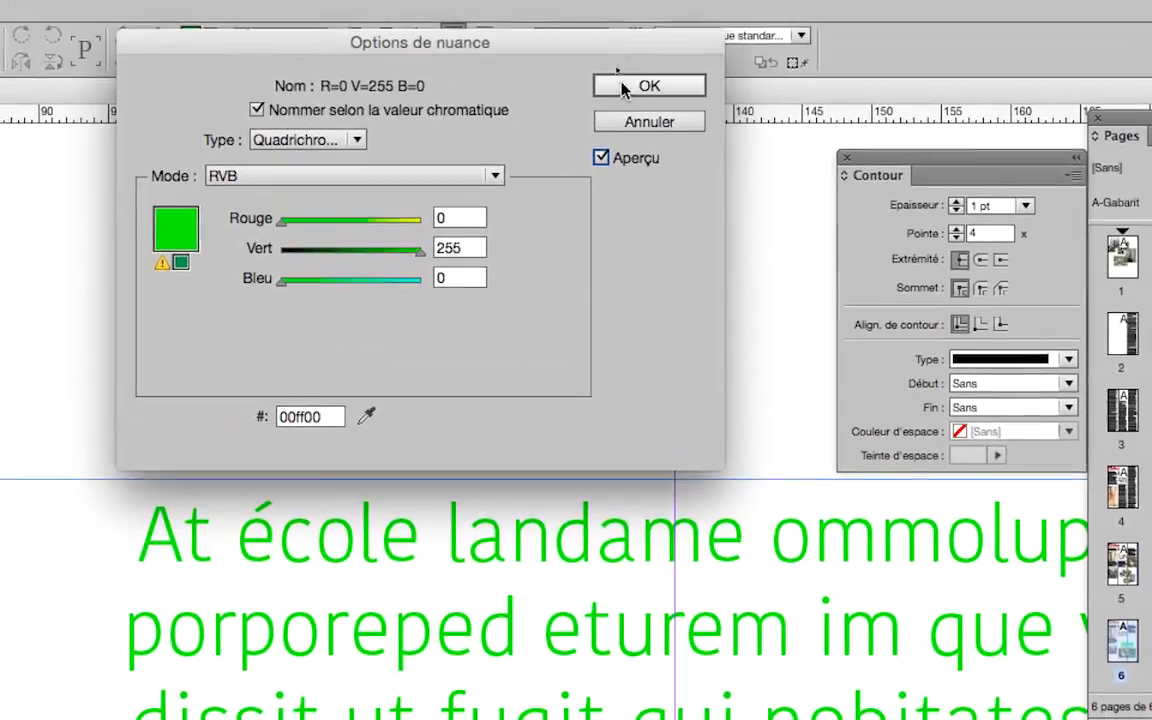
left_click(622, 87)
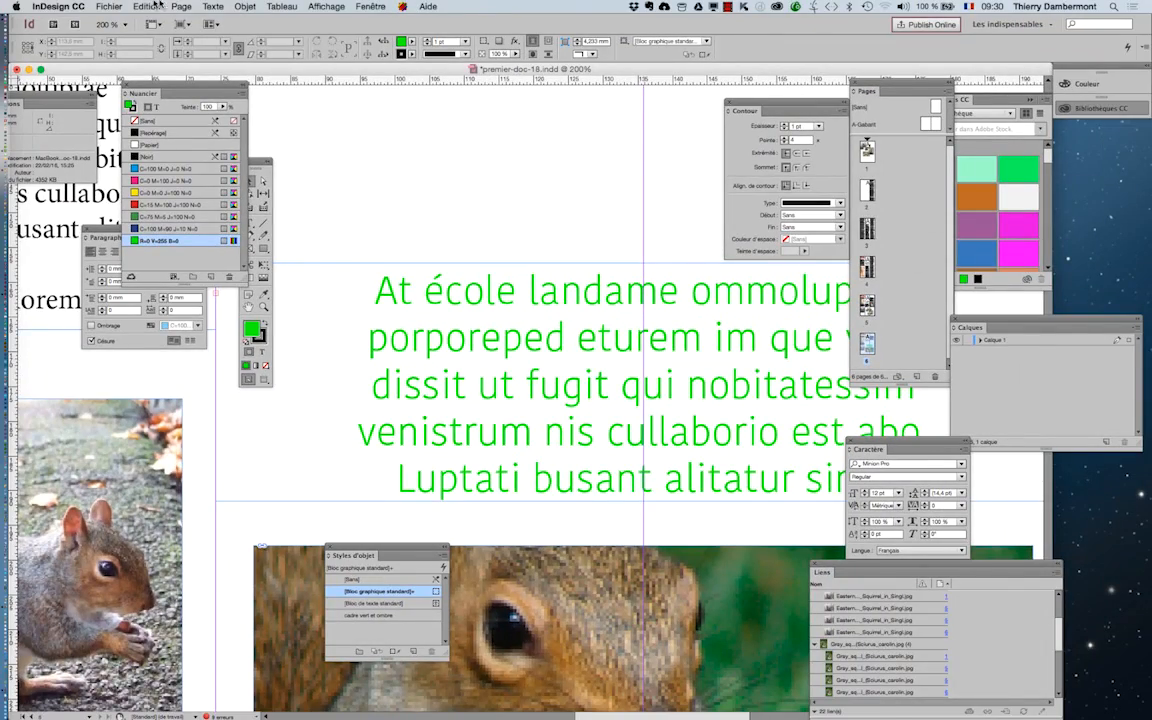
Try the document RGB space as the transparency blend space and switch it back to the document CMYK space
left_click(148, 6)
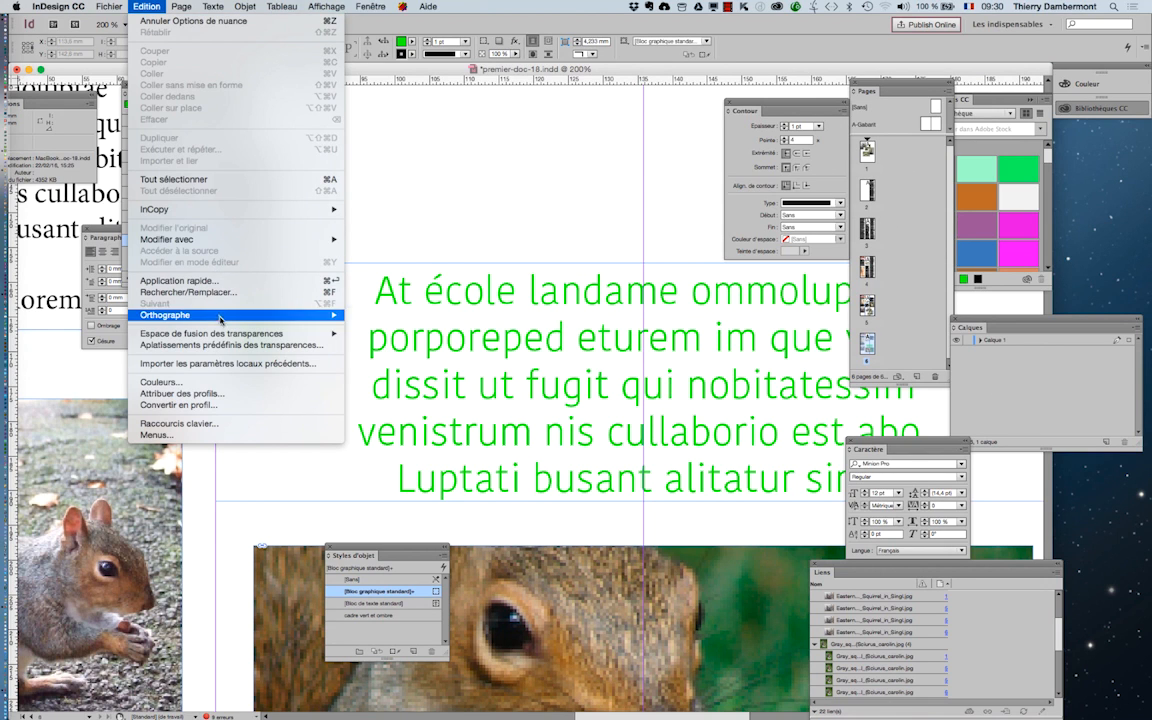
mouse_move(226, 338)
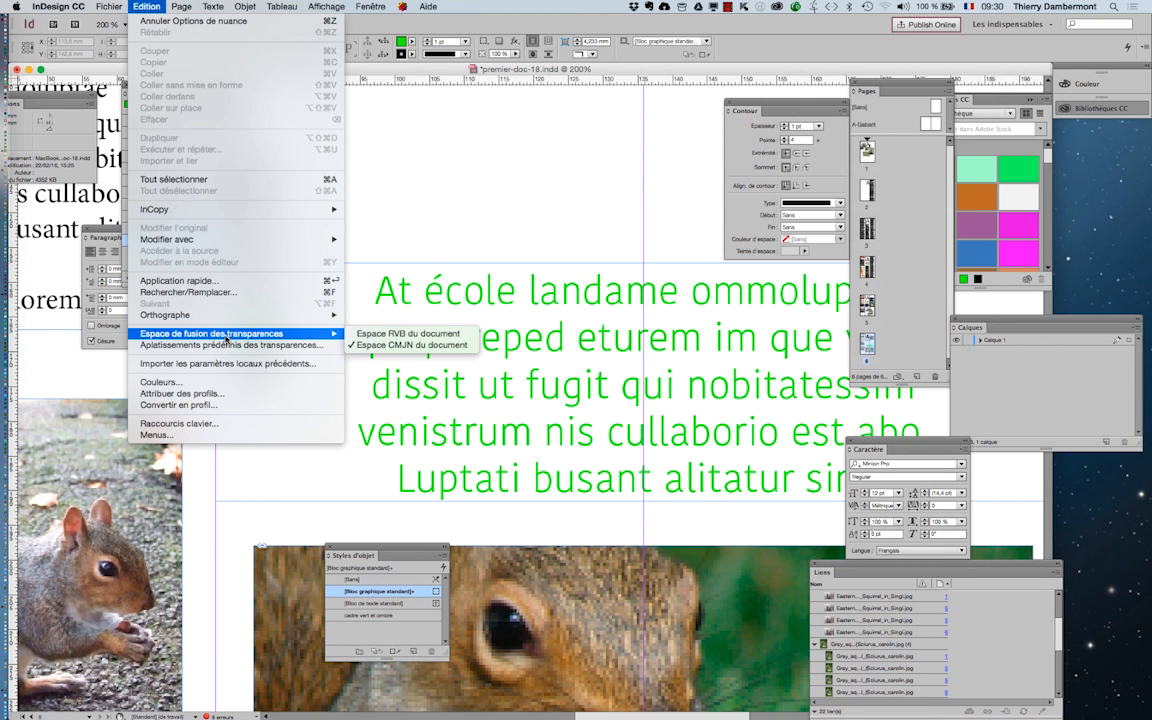
left_click(354, 338)
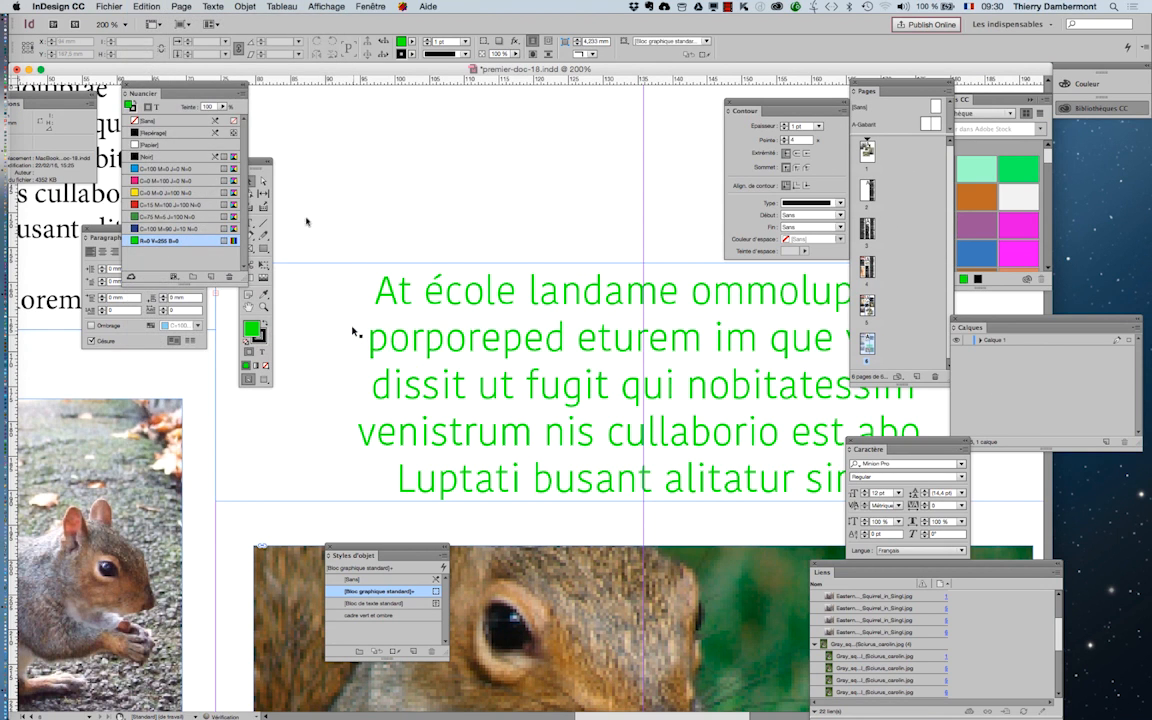
left_click(147, 6)
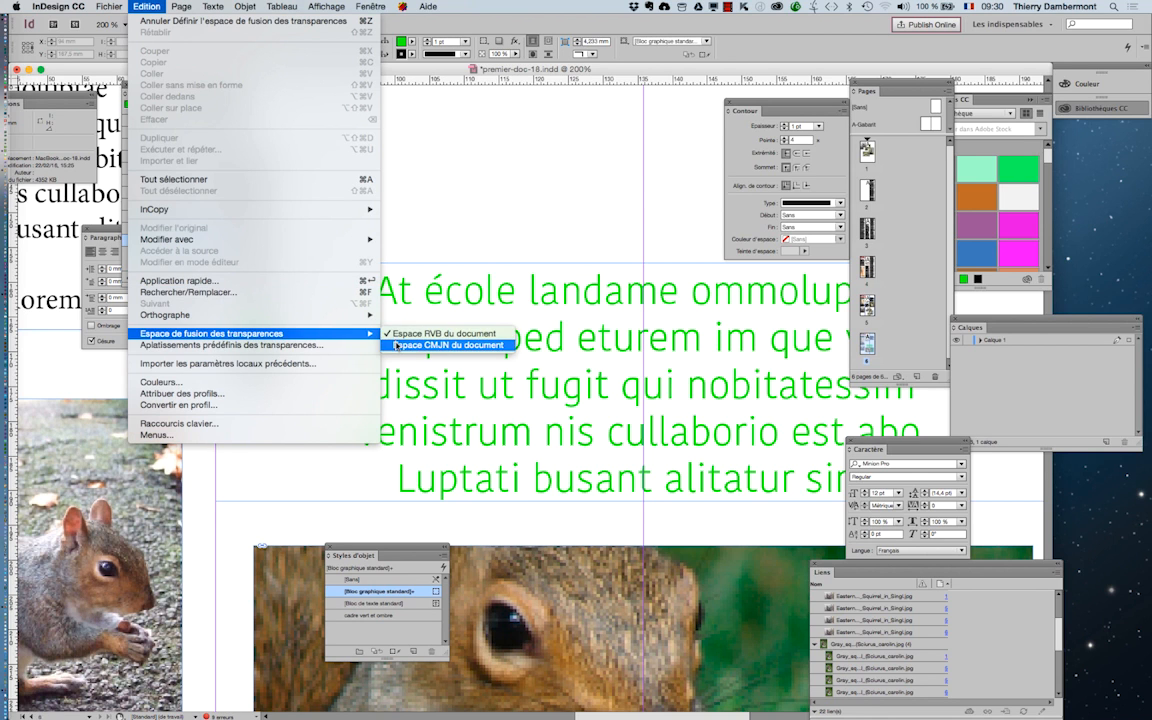
left_click(398, 341)
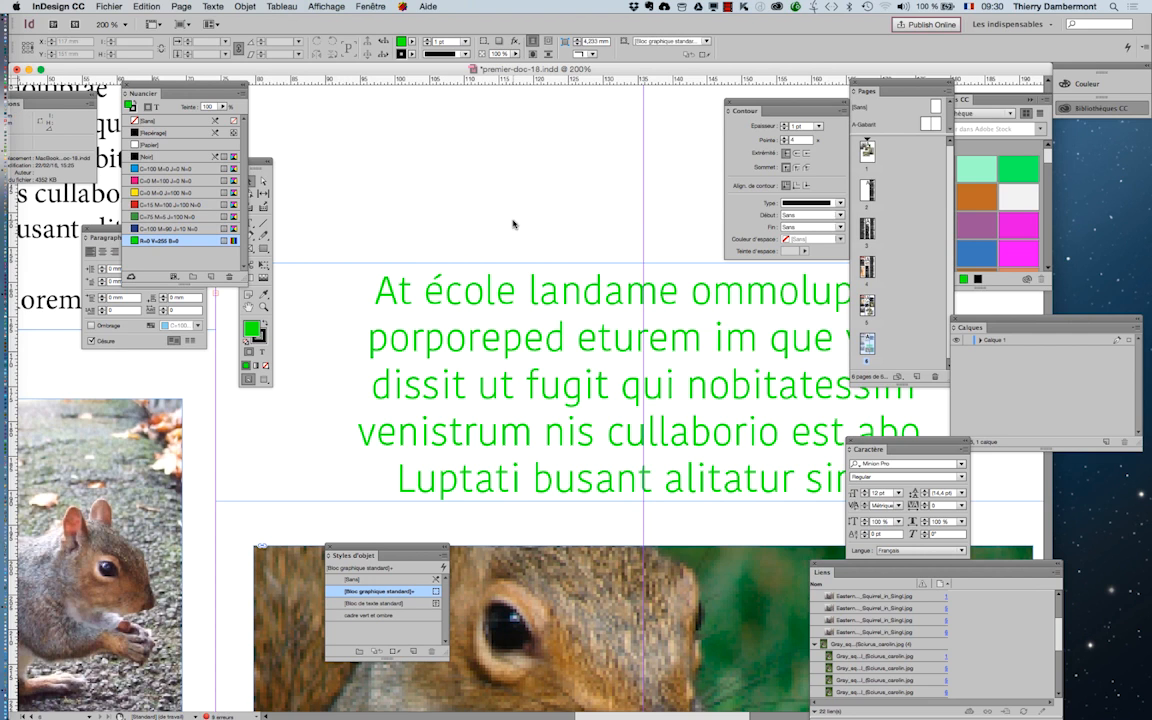
Change the green RGB swatch to the brown mix R=125 V=102 B=0 and accept the swatch options
key("super+minus")
key("super+minus")
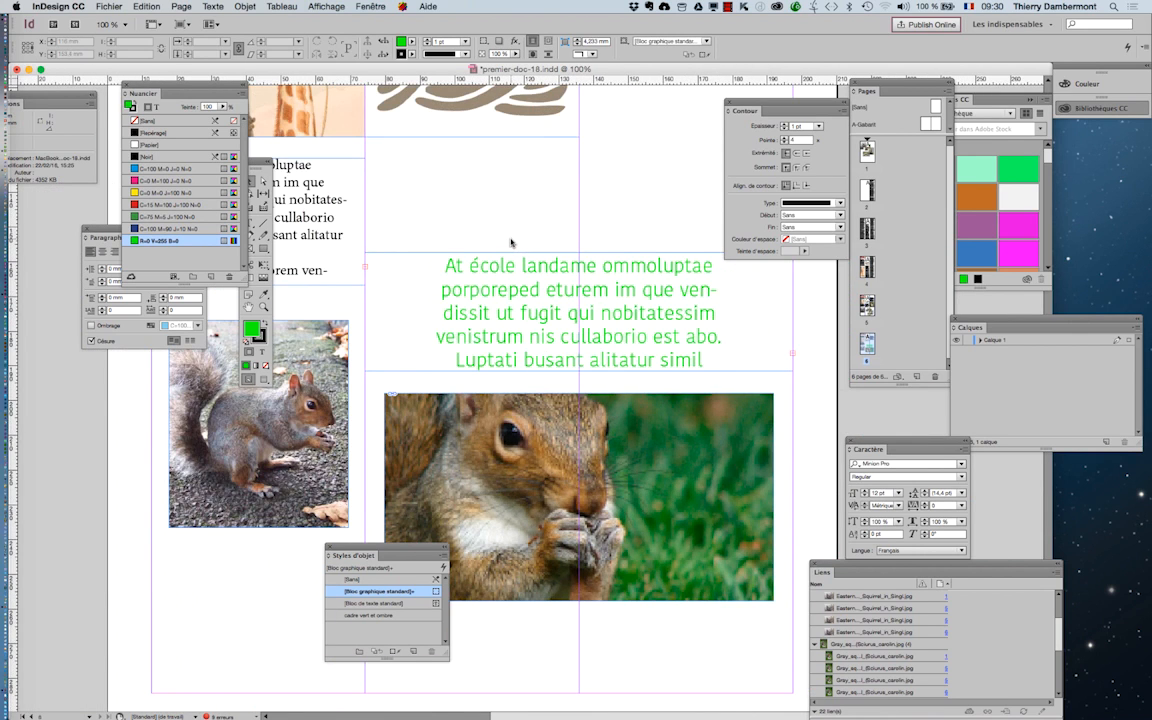
key("super+minus")
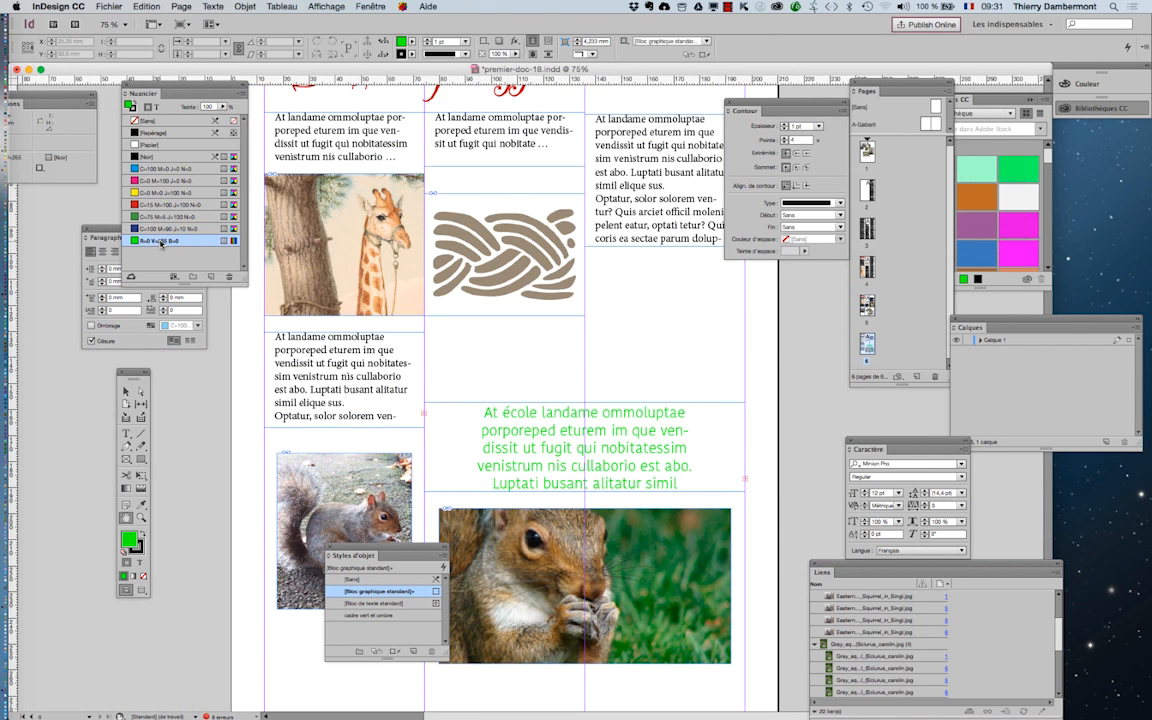
double_click(174, 243)
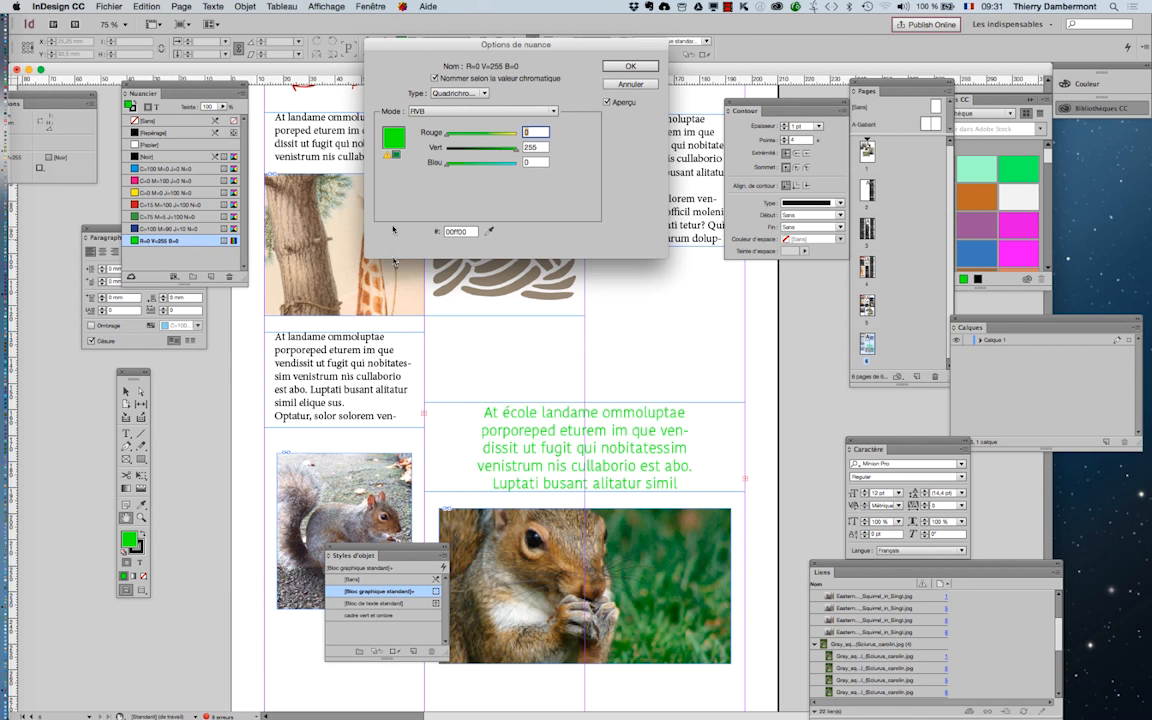
left_click_drag(475, 153, 472, 153)
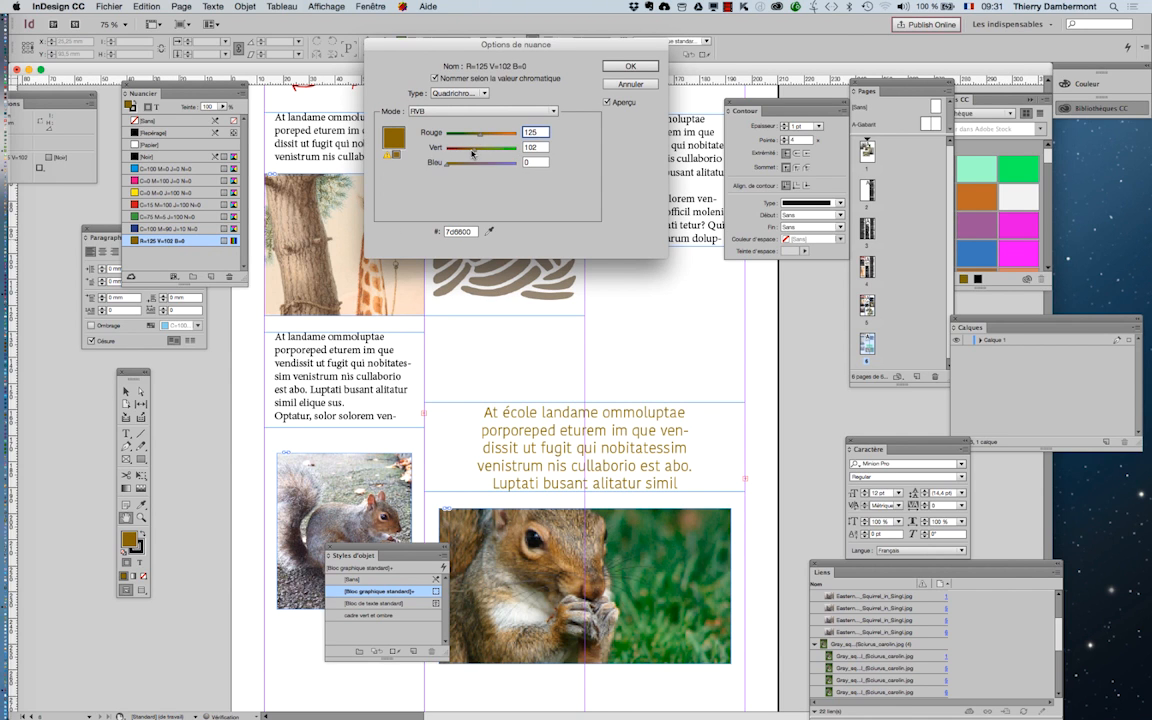
left_click(618, 68)
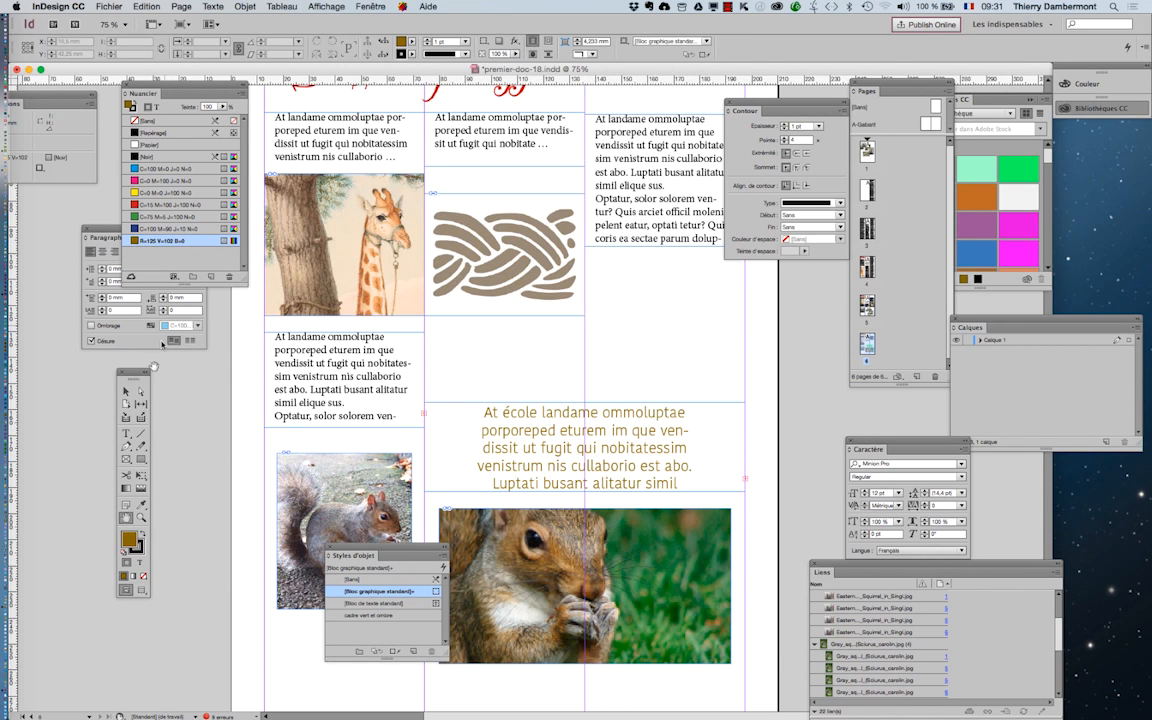